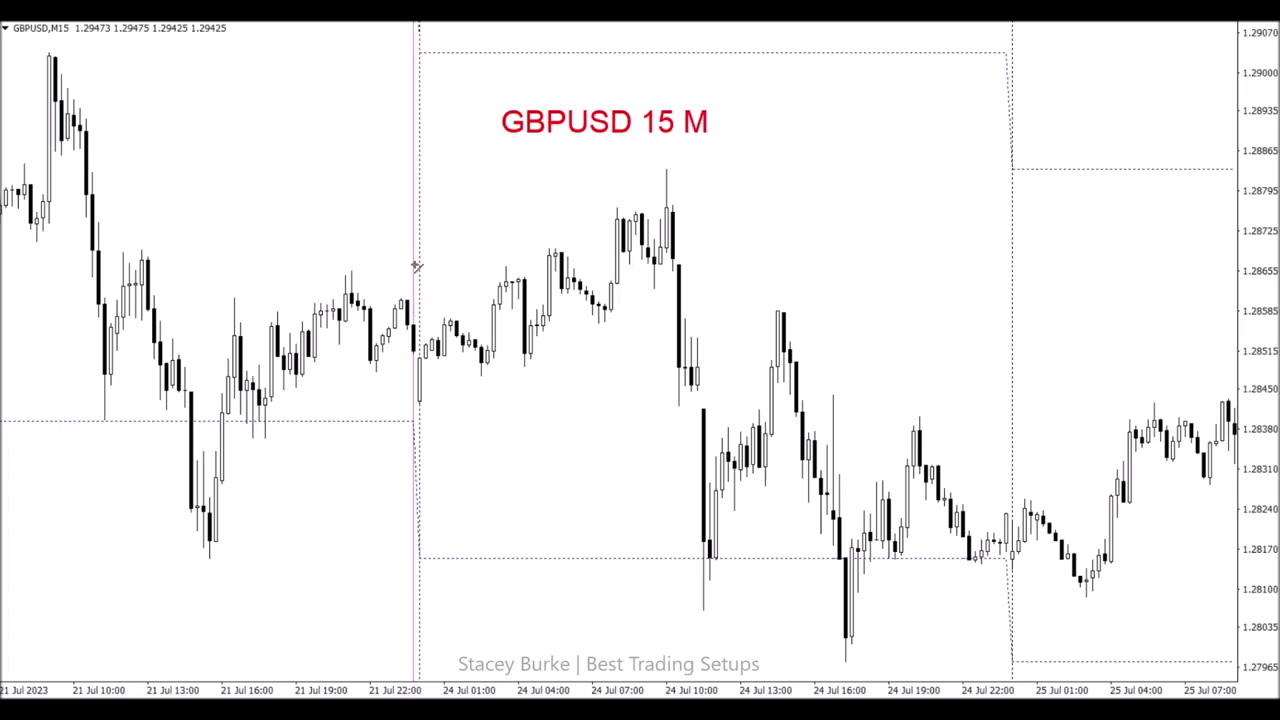
# Draw horizontal trendlines on the GBPUSD chart at the 21 July low, about 1.2815, and at the successive stepped highs up to about 1.2876.
pyautogui.moveTo(208, 558); pyautogui.dragTo(737, 560)
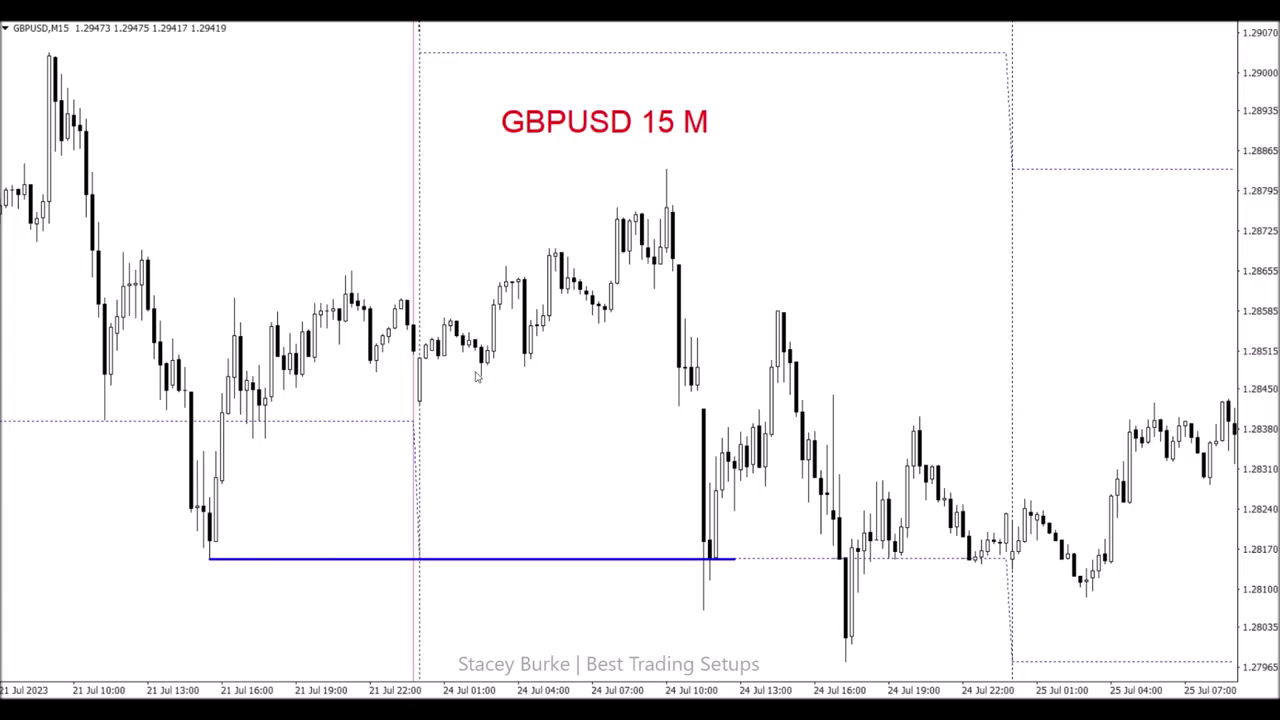
pyautogui.scroll(2, 476, 375)
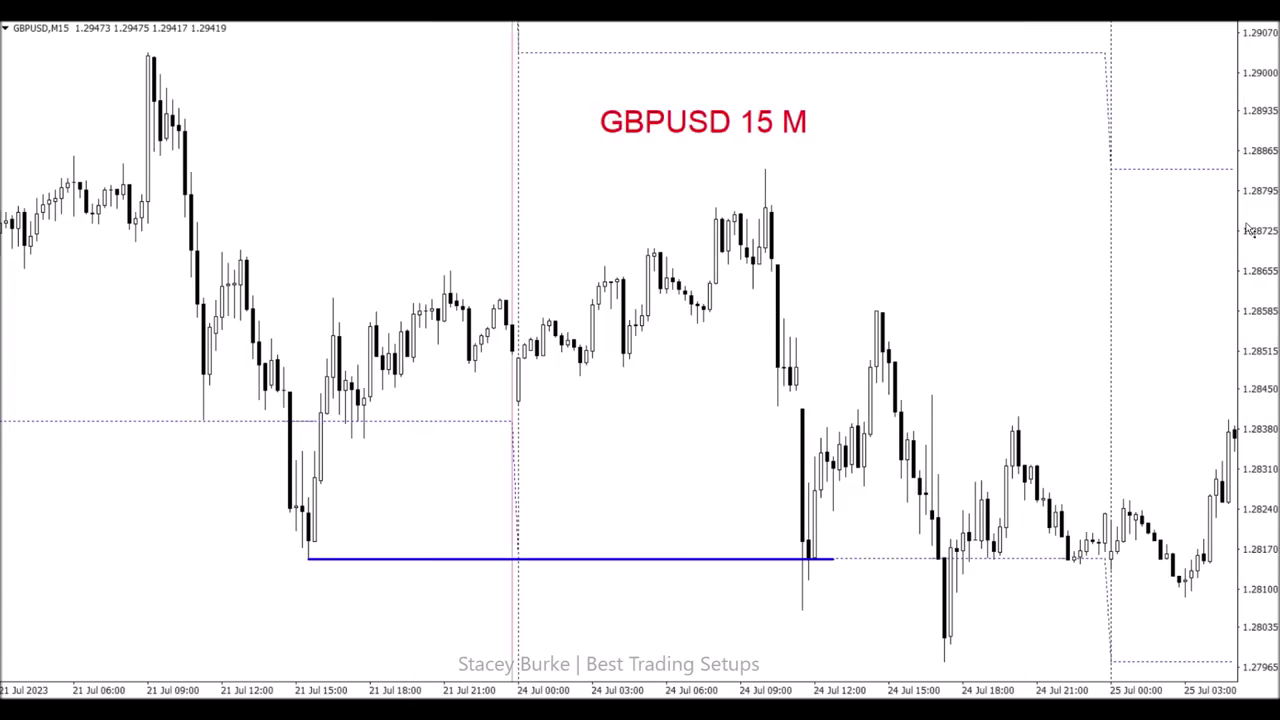
pyautogui.moveTo(1248, 222); pyautogui.dragTo(1252, 236)
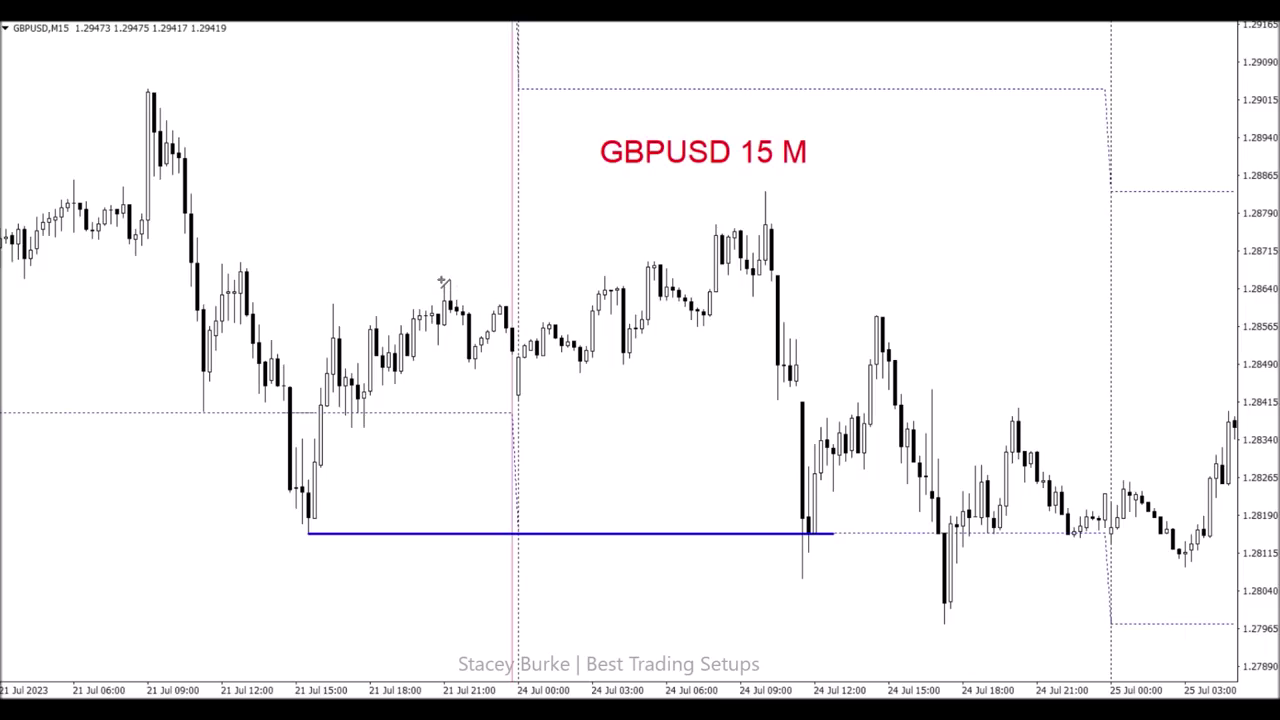
pyautogui.moveTo(481, 305)
pyautogui.mouseDown()
pyautogui.moveTo(606, 306)
pyautogui.moveTo(617, 273)
pyautogui.moveTo(646, 273)
pyautogui.moveTo(641, 261)
pyautogui.moveTo(792, 262)
pyautogui.mouseUp()
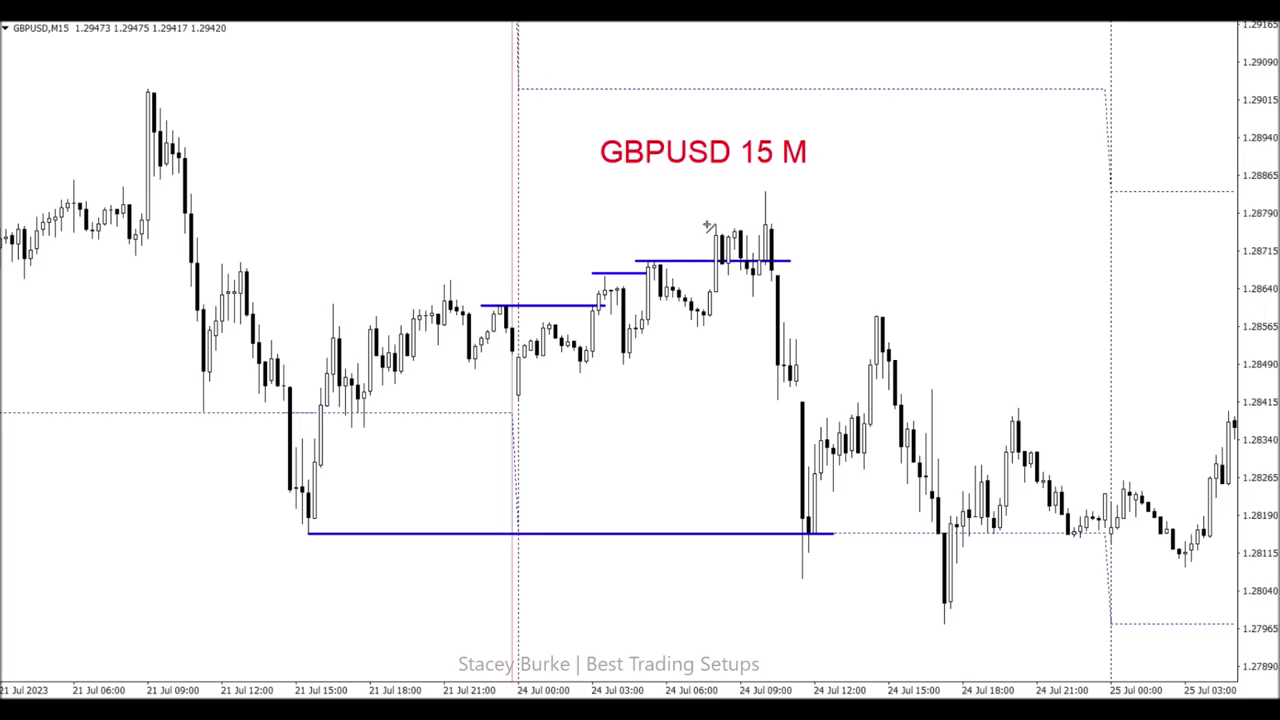
pyautogui.moveTo(712, 225); pyautogui.dragTo(779, 226)
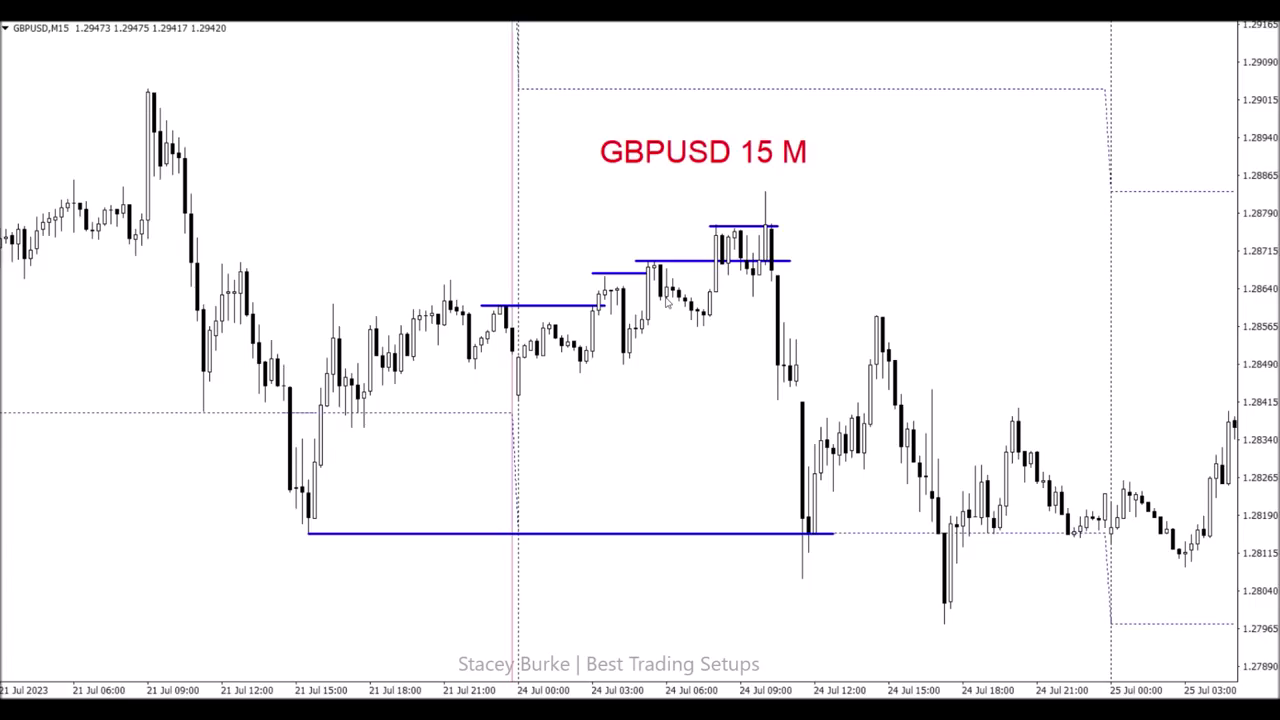
# Draw a horizontal trendline from the 21 July midday high, about 1.2869, across to the 24 July morning sell-off.
pyautogui.moveTo(386, 418)
pyautogui.click(418, 21)
pyautogui.moveTo(222, 261); pyautogui.dragTo(809, 262)
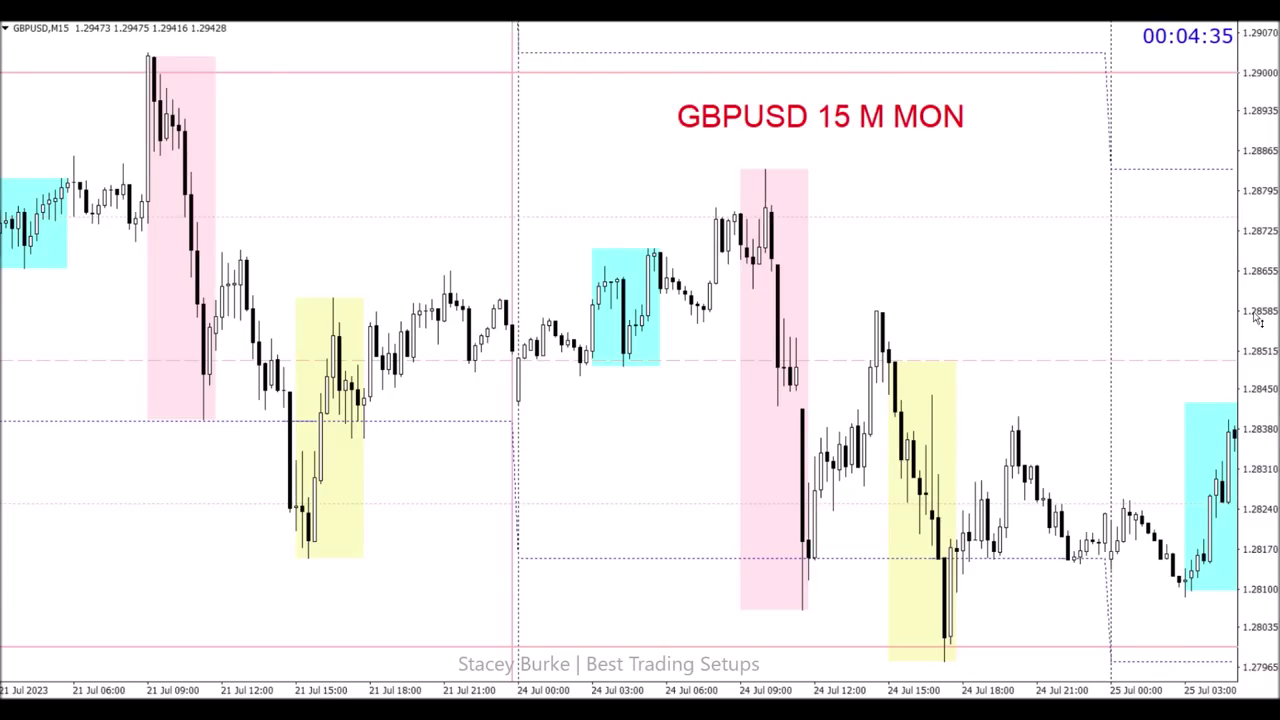
# On the GBPUSD chart with session boxes, draw horizontal trendlines at about 1.2815 and 1.2875, plus a short one at about 1.2869 inside the 24 July pink box.
pyautogui.moveTo(1258, 318); pyautogui.dragTo(1260, 324)
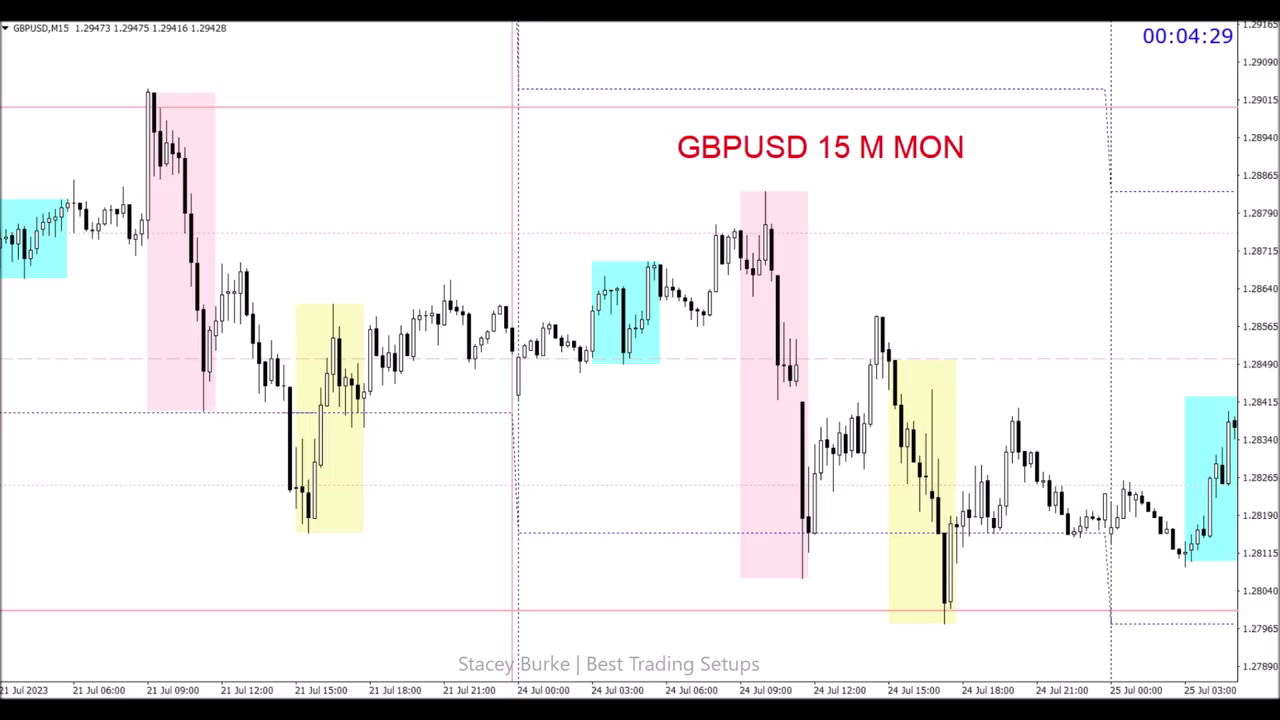
pyautogui.moveTo(306, 531); pyautogui.dragTo(855, 531)
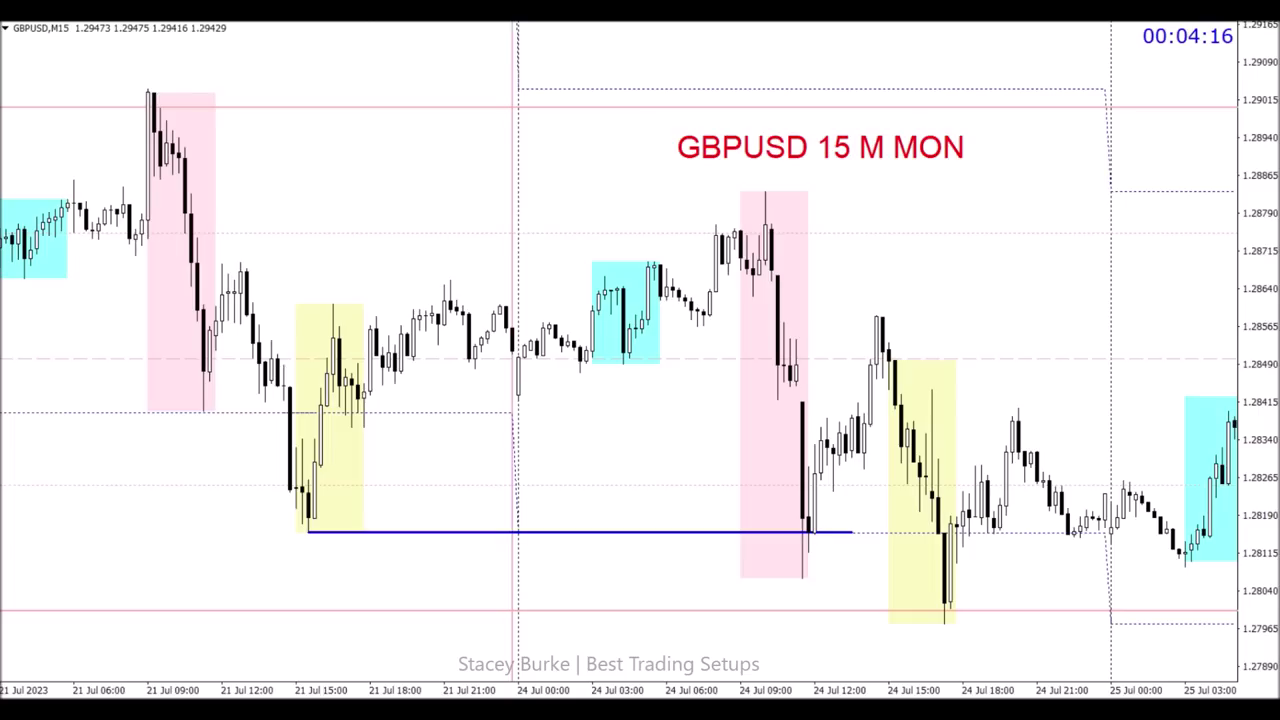
pyautogui.moveTo(198, 230); pyautogui.dragTo(821, 231)
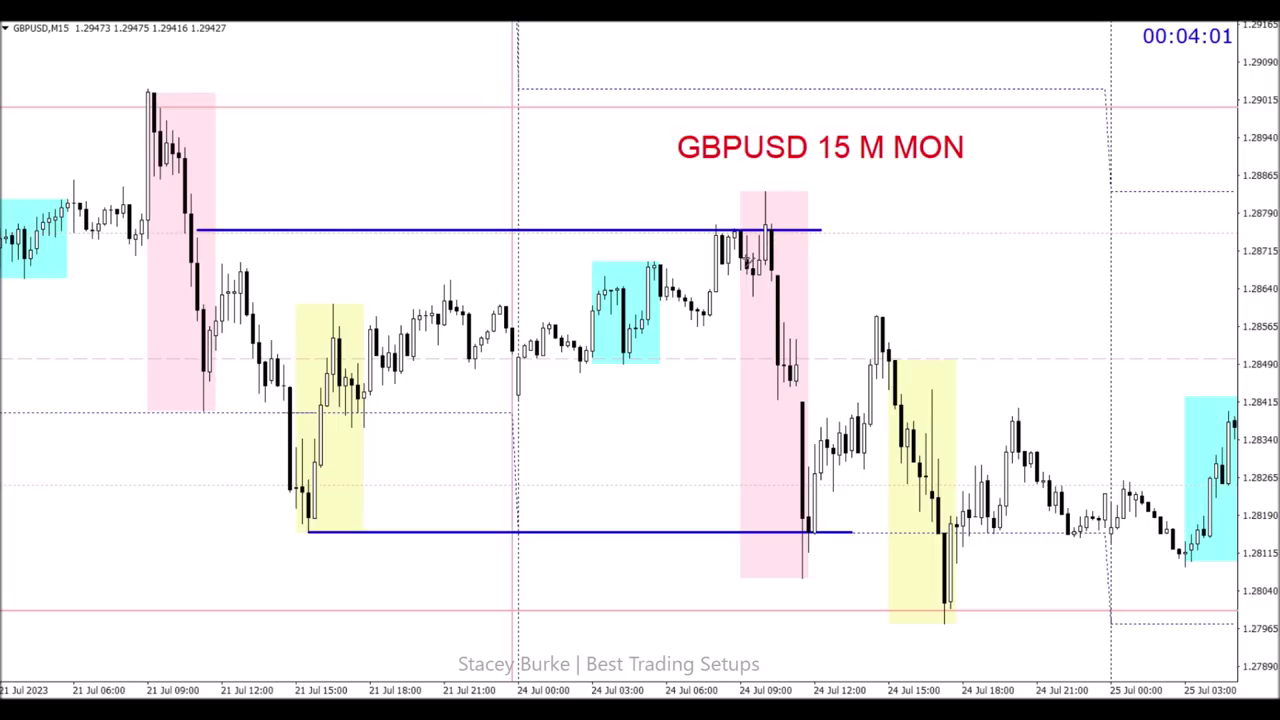
pyautogui.moveTo(746, 260); pyautogui.dragTo(806, 260)
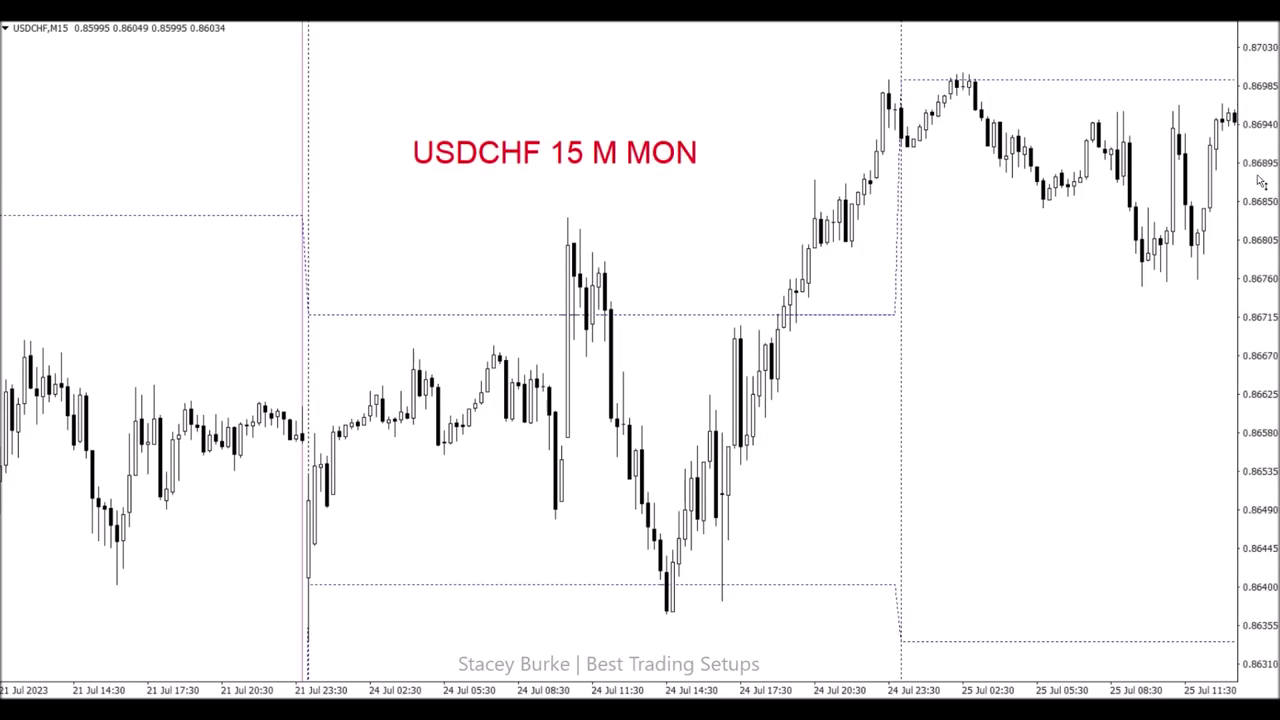
# On the Monday USDCHF chart, draw horizontal trendlines at about 0.8640, 0.8668, 0.8672 and the 24 July spike high near 0.8683.
pyautogui.moveTo(1257, 175); pyautogui.dragTo(1259, 183)
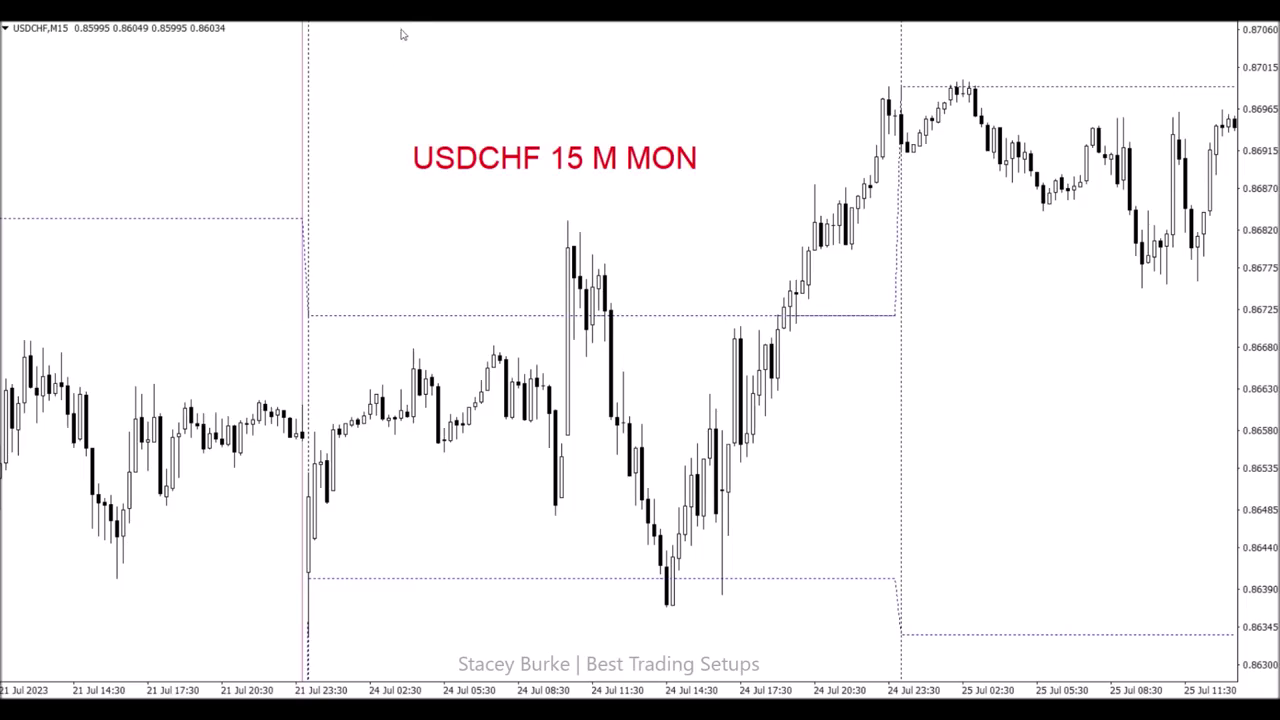
pyautogui.moveTo(119, 578); pyautogui.dragTo(790, 578)
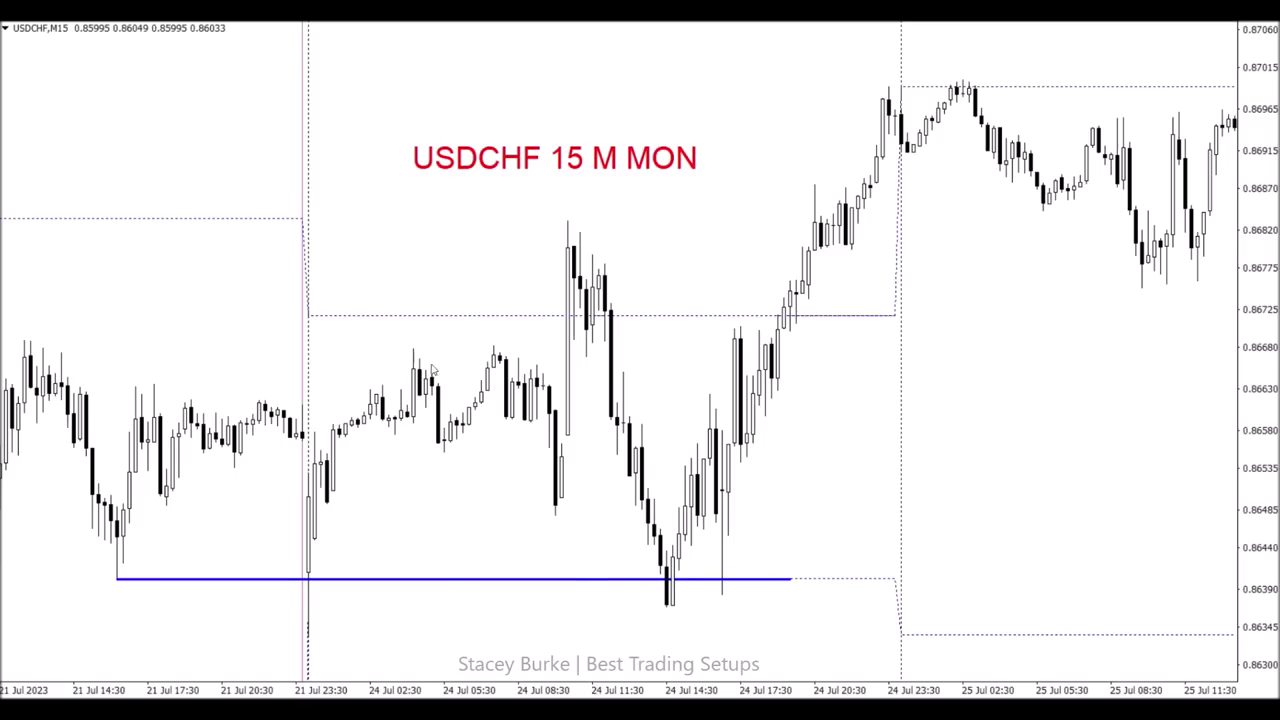
pyautogui.moveTo(394, 346); pyautogui.dragTo(566, 346)
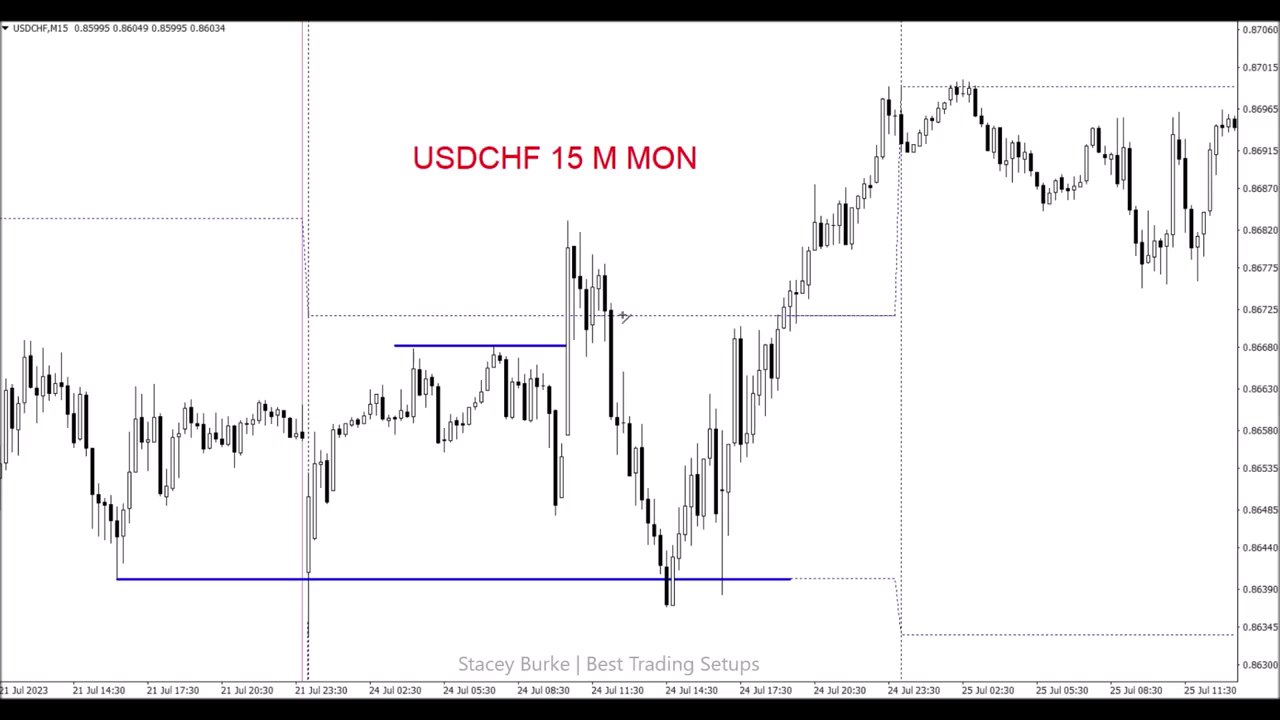
pyautogui.moveTo(596, 309); pyautogui.dragTo(630, 309)
pyautogui.moveTo(567, 220); pyautogui.dragTo(864, 220)
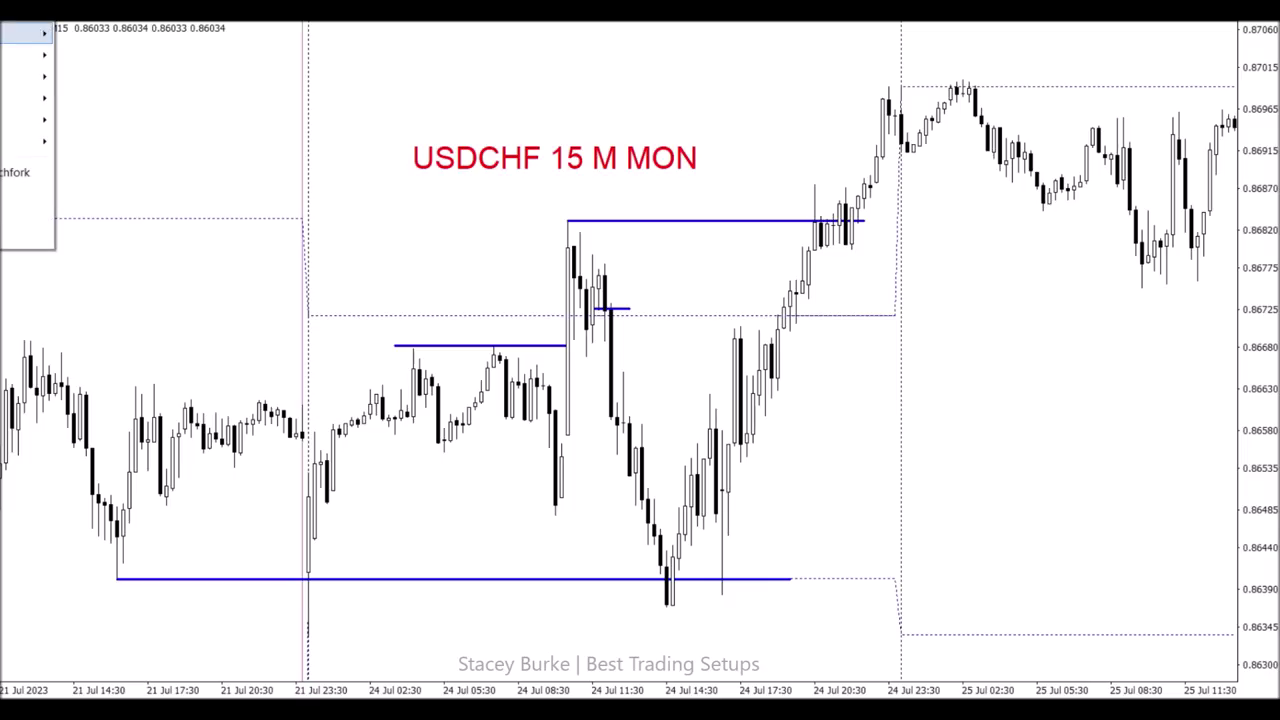
# Draw a rectangle around the 24 July afternoon candles that bounce after the day's low.
pyautogui.click(40, 114)
pyautogui.click(105, 118)
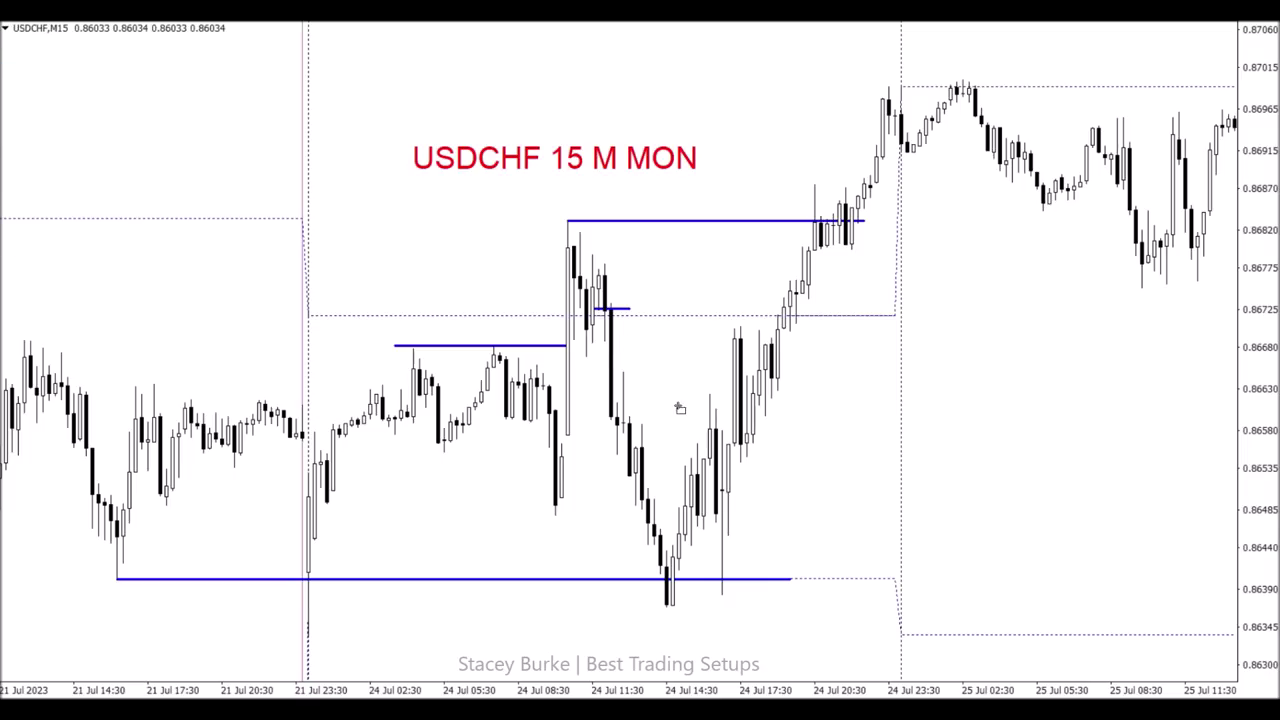
pyautogui.moveTo(716, 435)
pyautogui.mouseDown()
pyautogui.moveTo(734, 452)
pyautogui.moveTo(741, 548)
pyautogui.mouseUp()
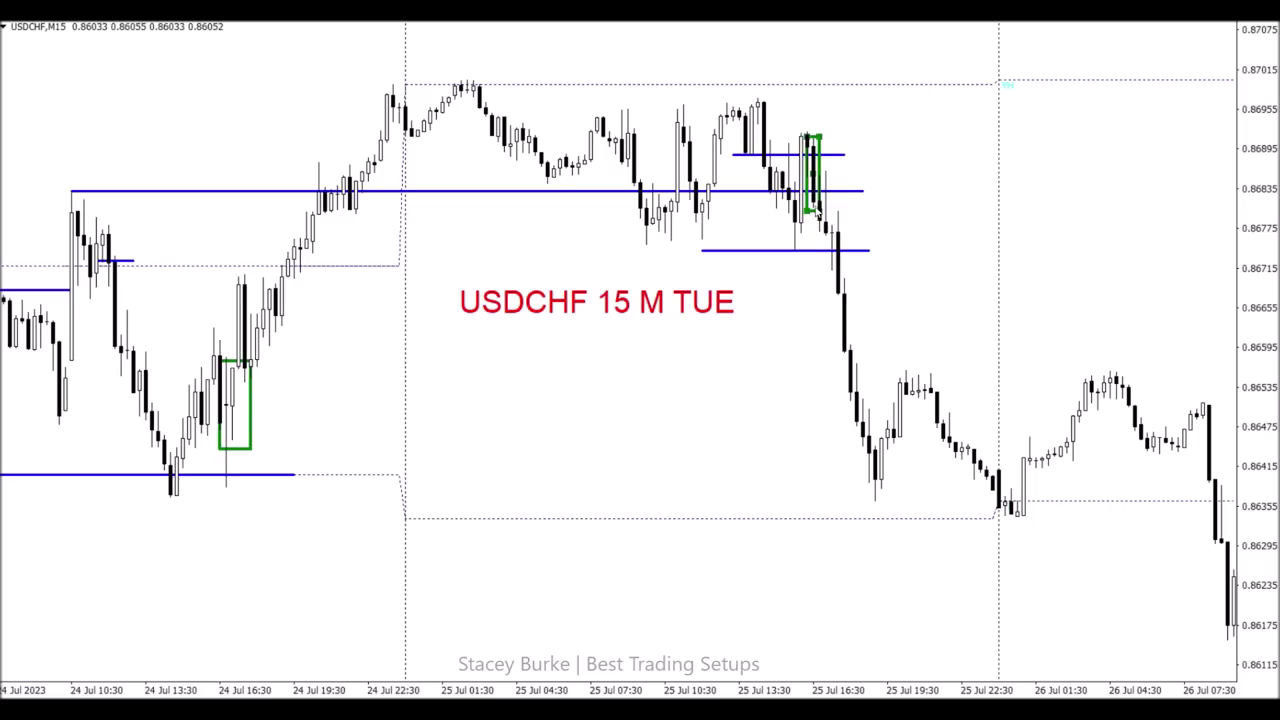
# Shift the small green rectangle to the 25 July candles before the sell-off, and draw a trendline near 0.8645 from the Monday rectangle to that sell-off.
pyautogui.moveTo(823, 143); pyautogui.dragTo(822, 208)
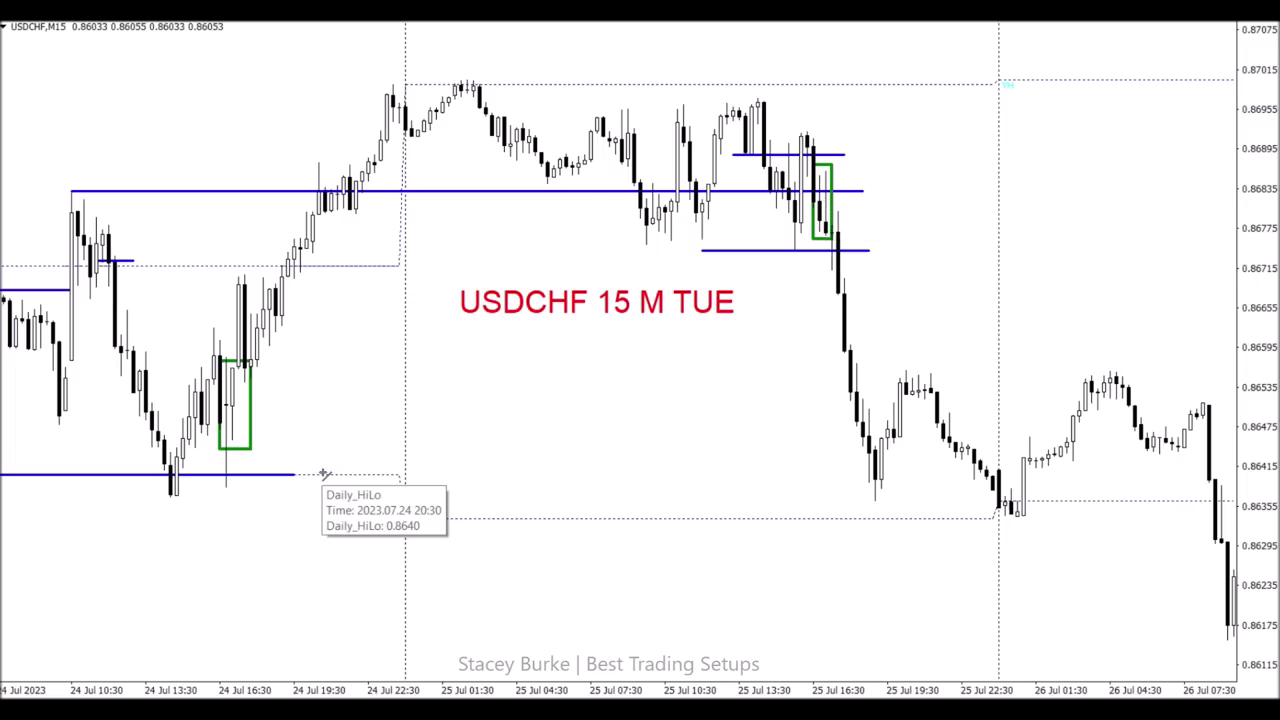
pyautogui.moveTo(324, 474); pyautogui.dragTo(914, 477)
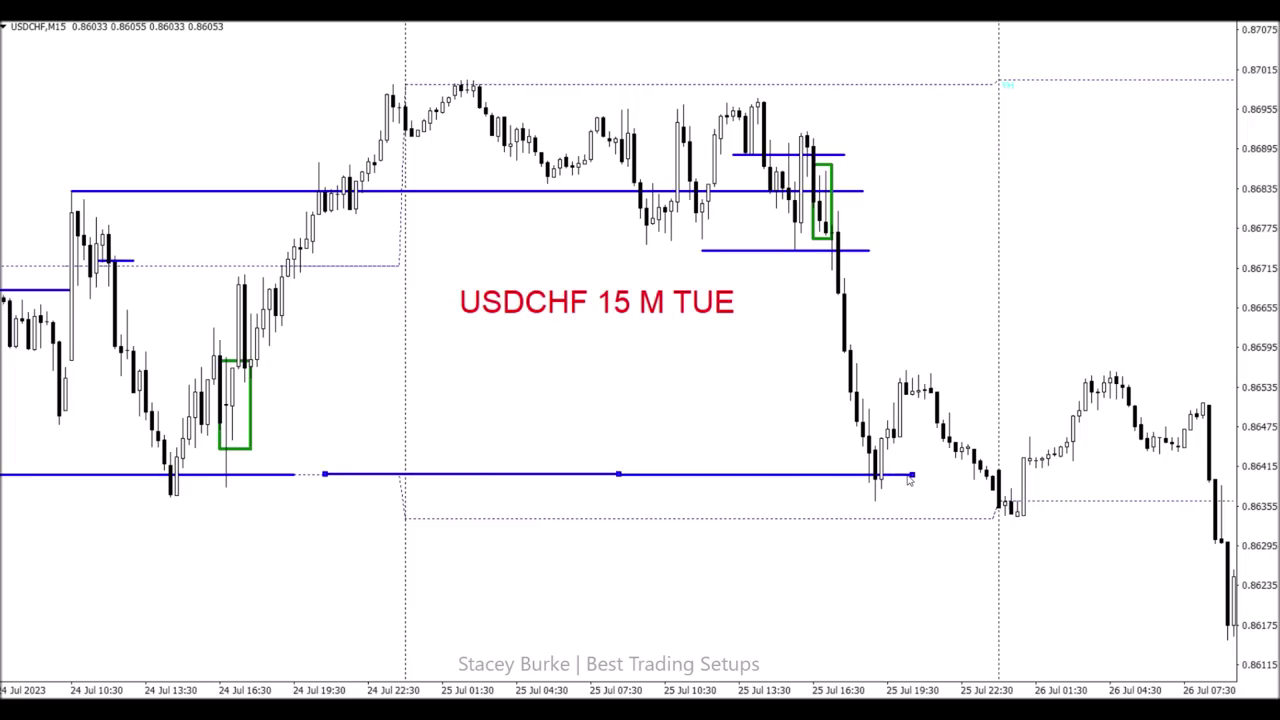
pyautogui.moveTo(620, 474); pyautogui.dragTo(511, 446)
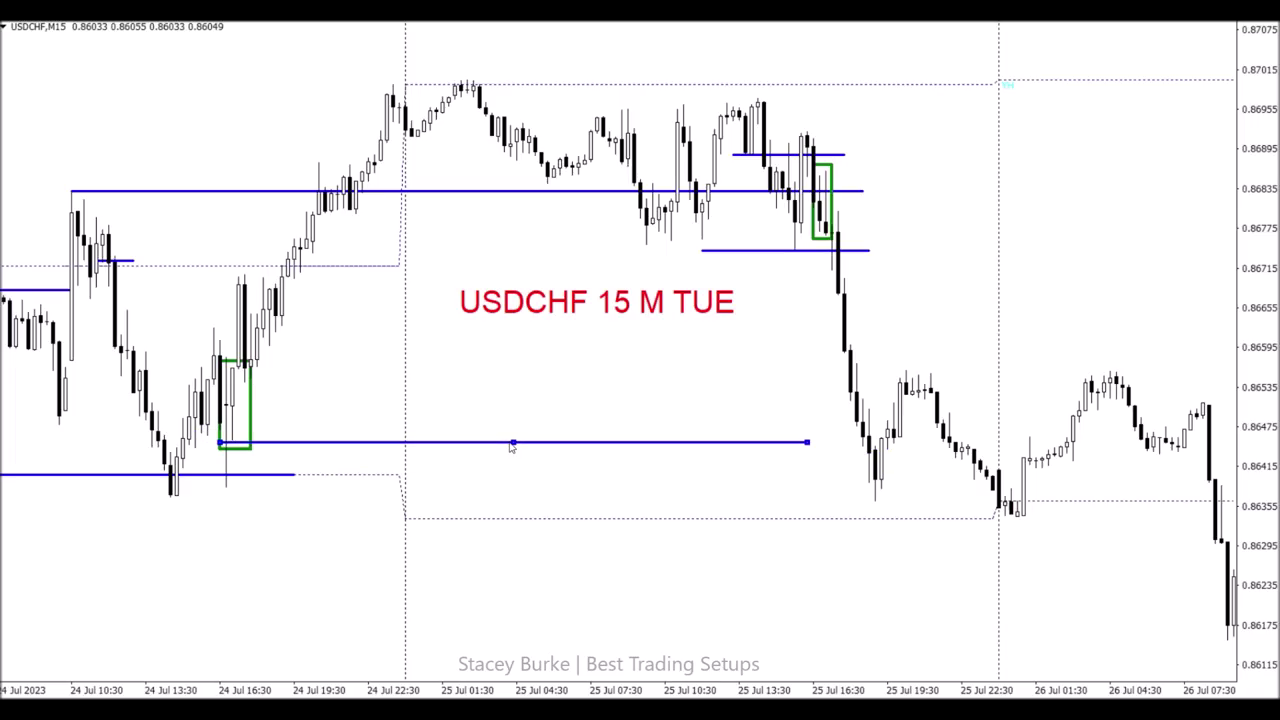
pyautogui.moveTo(803, 446); pyautogui.dragTo(880, 443)
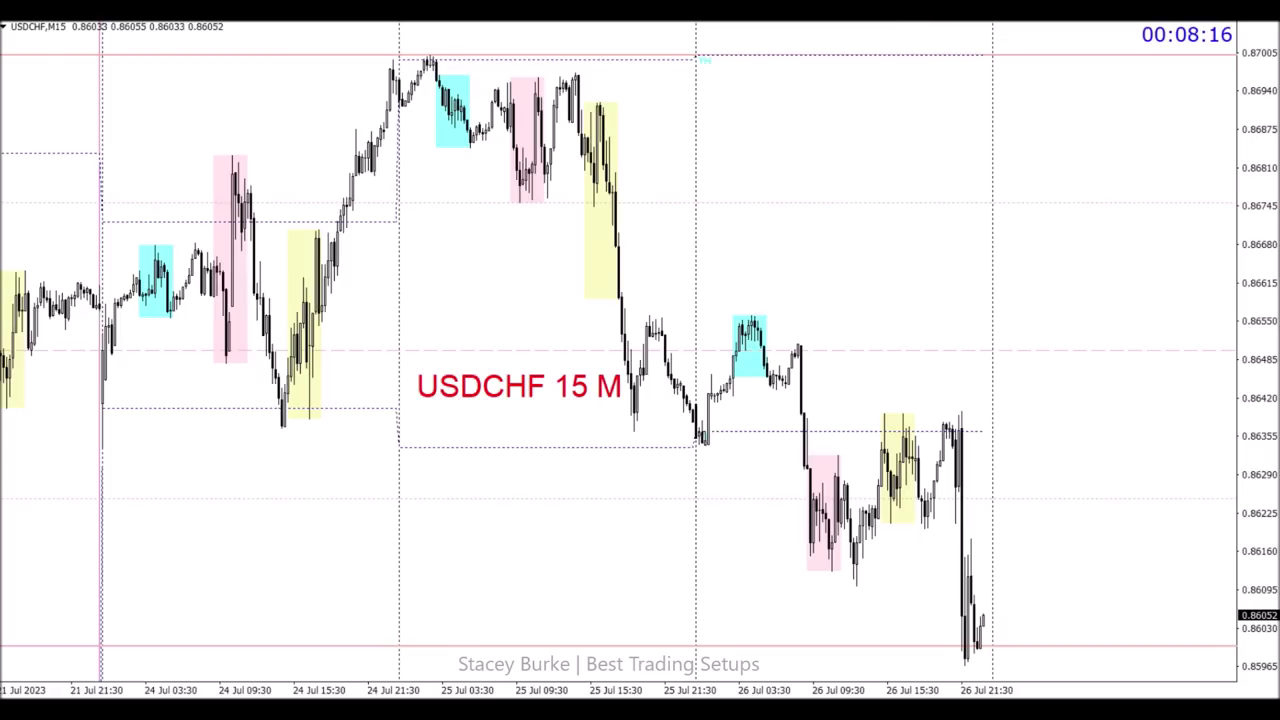
# On the USDCHF chart with session boxes, draw a rectangle from the 24 July low near 0.8637 up to the 0.8700 line.
pyautogui.hscroll(-5, 886, 286)
pyautogui.hscroll(6, 886, 286)
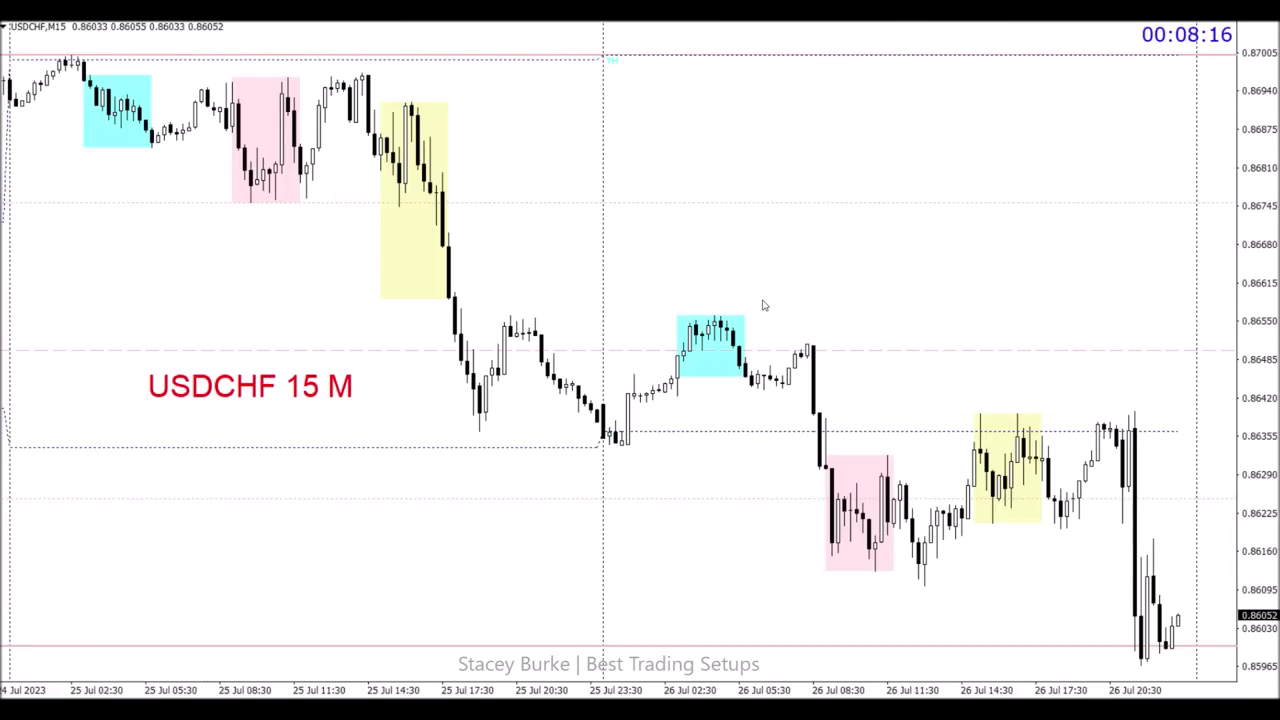
pyautogui.hscroll(-4, 770, 305)
pyautogui.hscroll(-1, 782, 305)
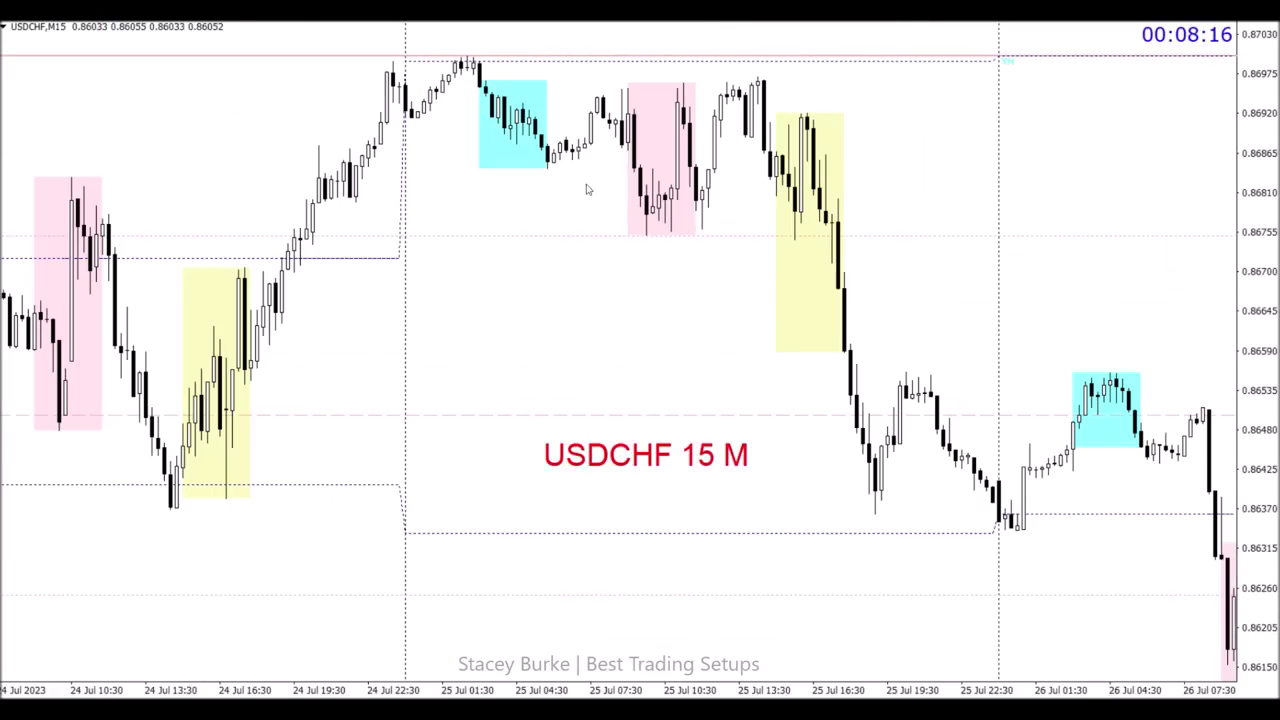
pyautogui.click(20, 12)
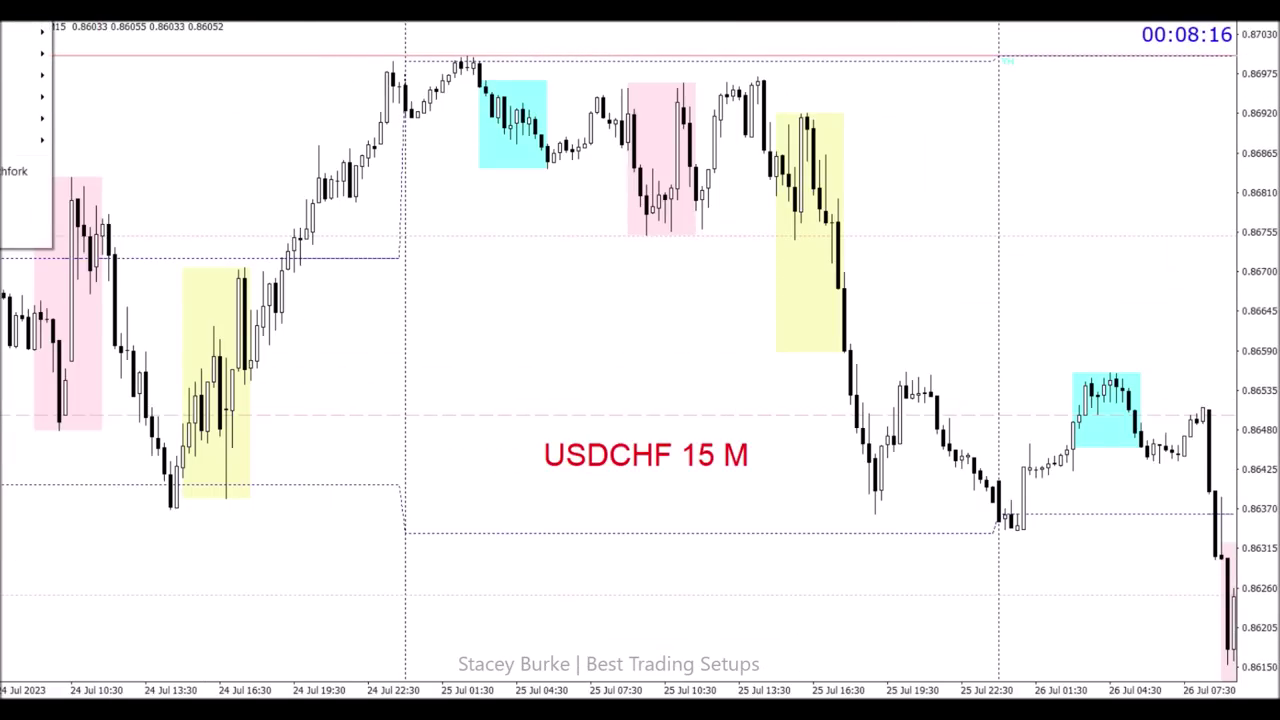
pyautogui.moveTo(20, 118)
pyautogui.click(82, 120)
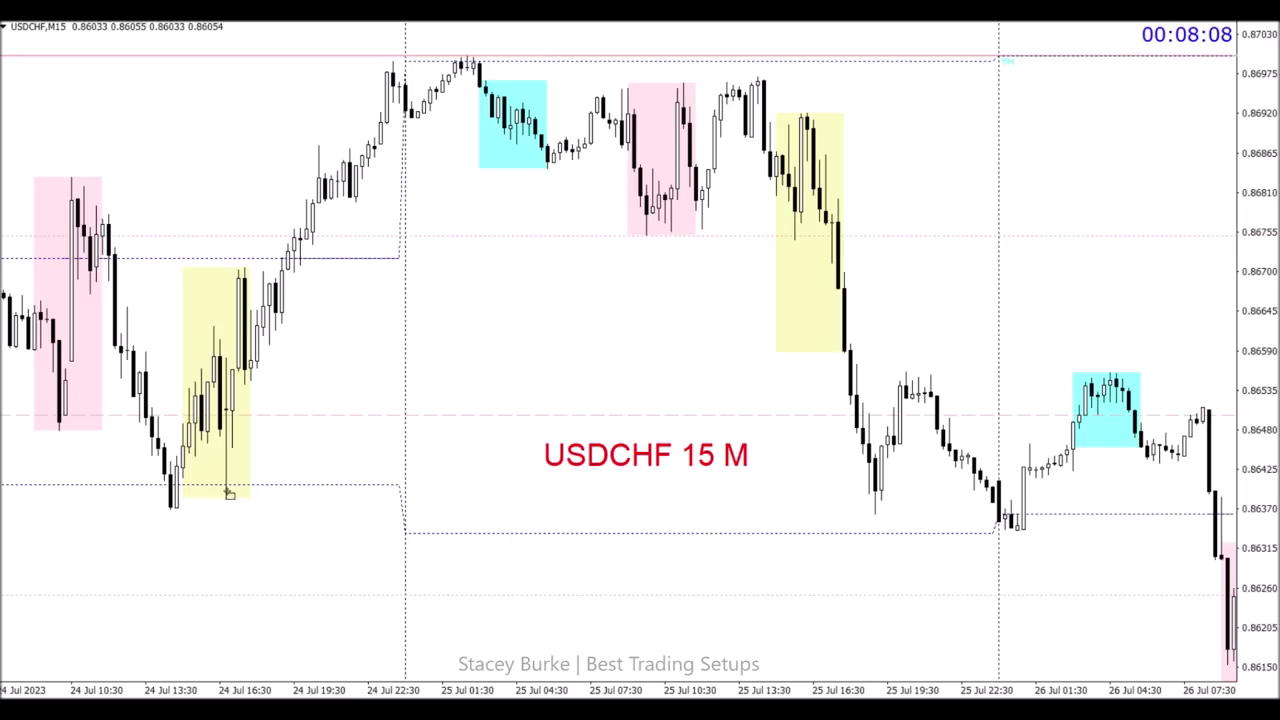
pyautogui.moveTo(175, 510); pyautogui.dragTo(330, 60)
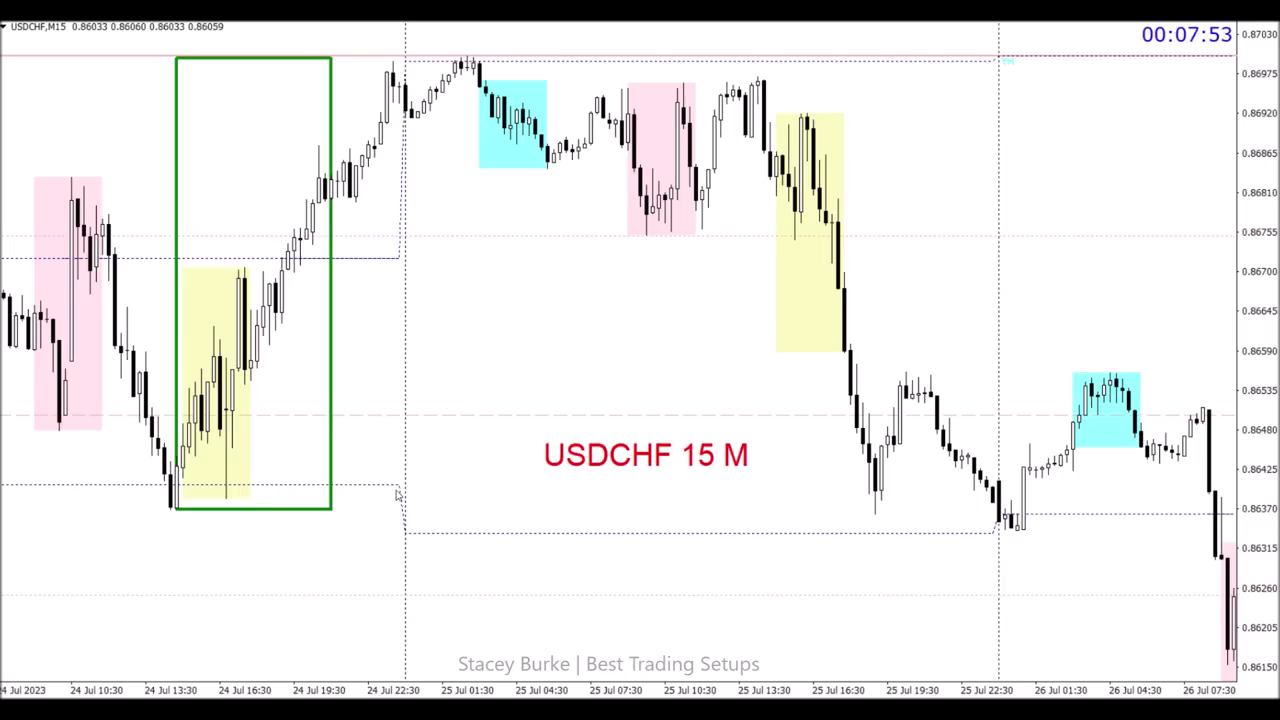
# Draw horizontal trendlines at about 0.8640, at about 0.8691, and under the 25 July low just before the sell-off, adjusting the last one.
pyautogui.moveTo(349, 484); pyautogui.dragTo(937, 484)
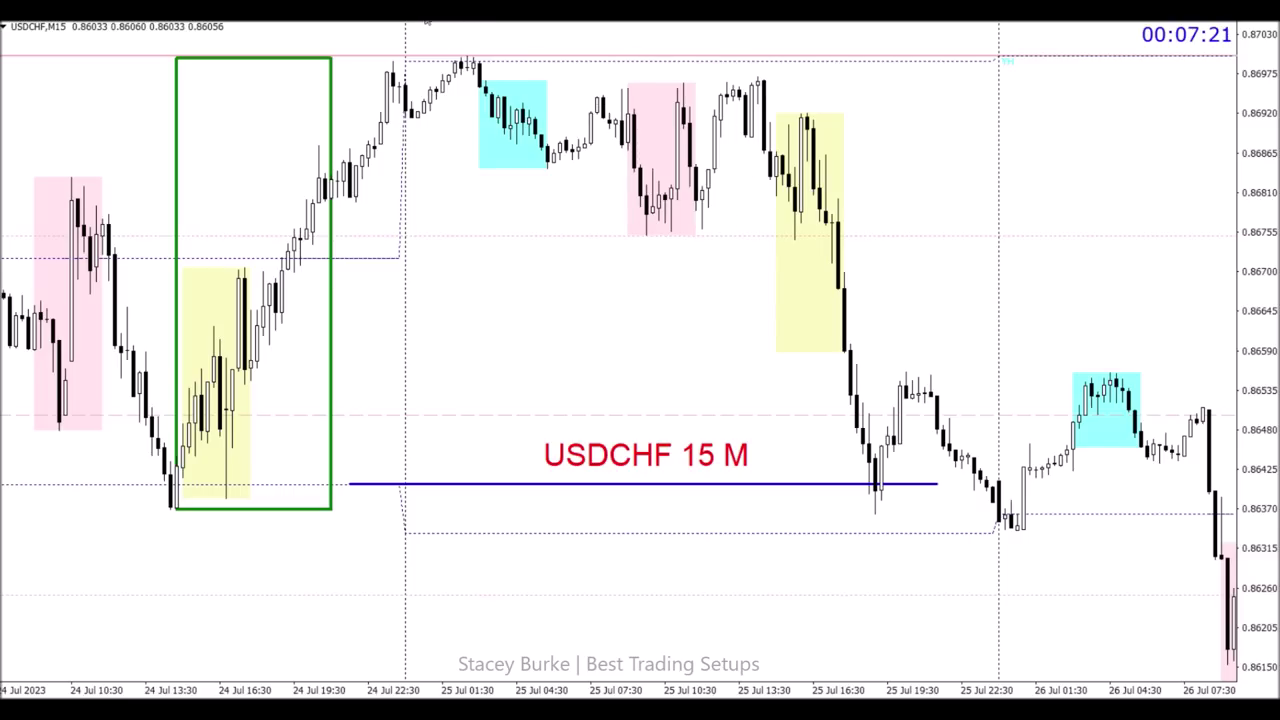
pyautogui.moveTo(412, 117); pyautogui.dragTo(882, 118)
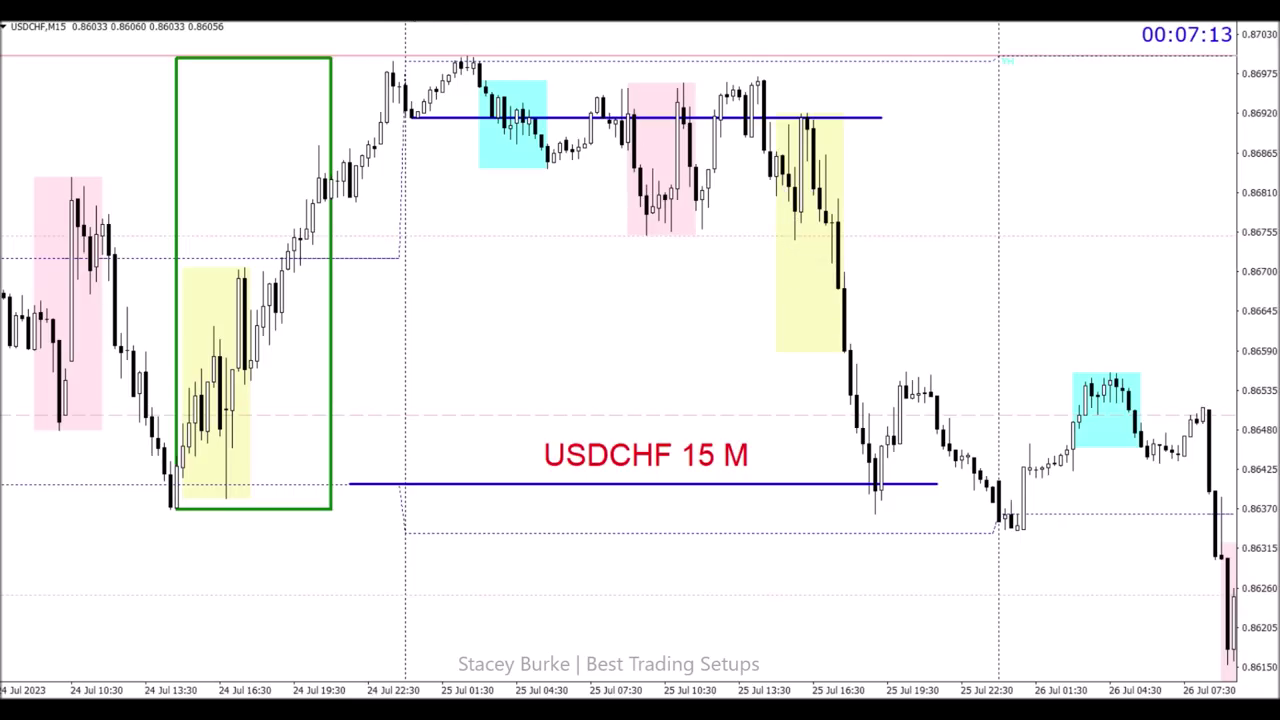
pyautogui.moveTo(641, 237)
pyautogui.mouseDown()
pyautogui.moveTo(790, 238)
pyautogui.moveTo(758, 258)
pyautogui.moveTo(835, 232)
pyautogui.moveTo(838, 245)
pyautogui.mouseUp()
pyautogui.doubleClick(720, 238)
pyautogui.doubleClick(795, 242)
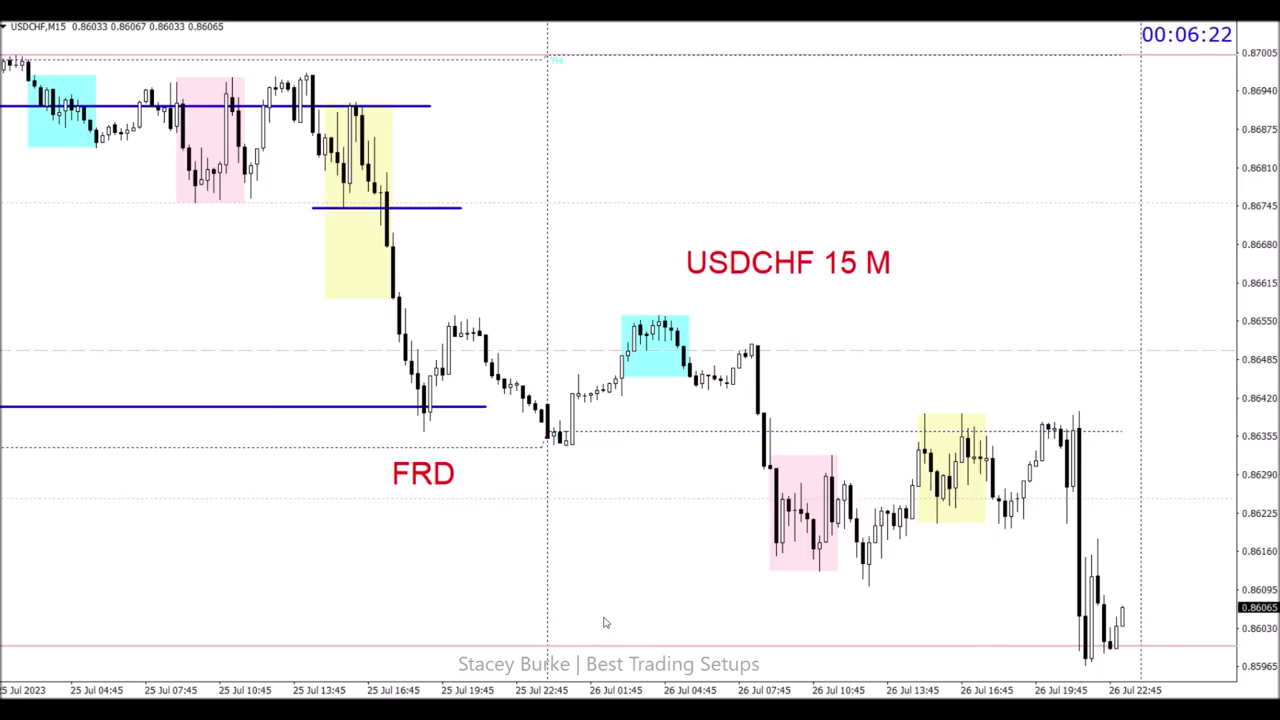
# Draw horizontal trendlines across the 25 July evening and 26 July cyan-box highs, and under the first low in the 26 July pink box.
pyautogui.scroll(-3, 604, 623)
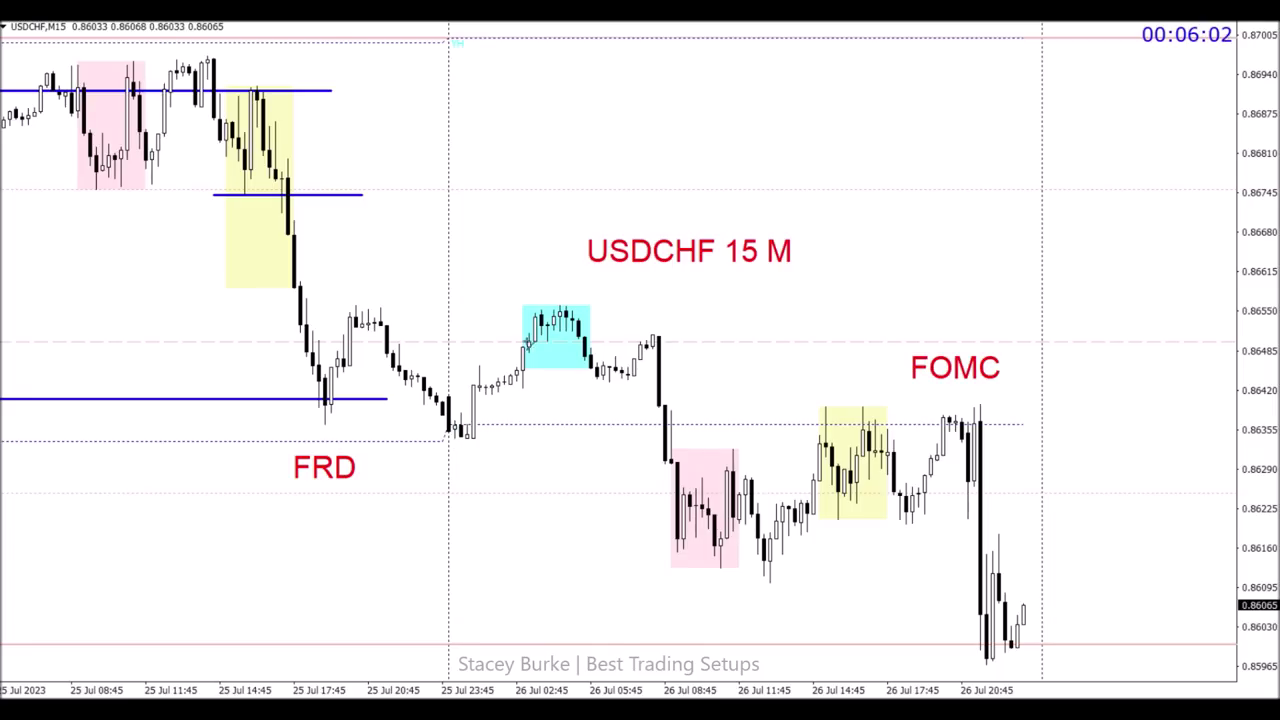
pyautogui.moveTo(337, 304); pyautogui.dragTo(690, 305)
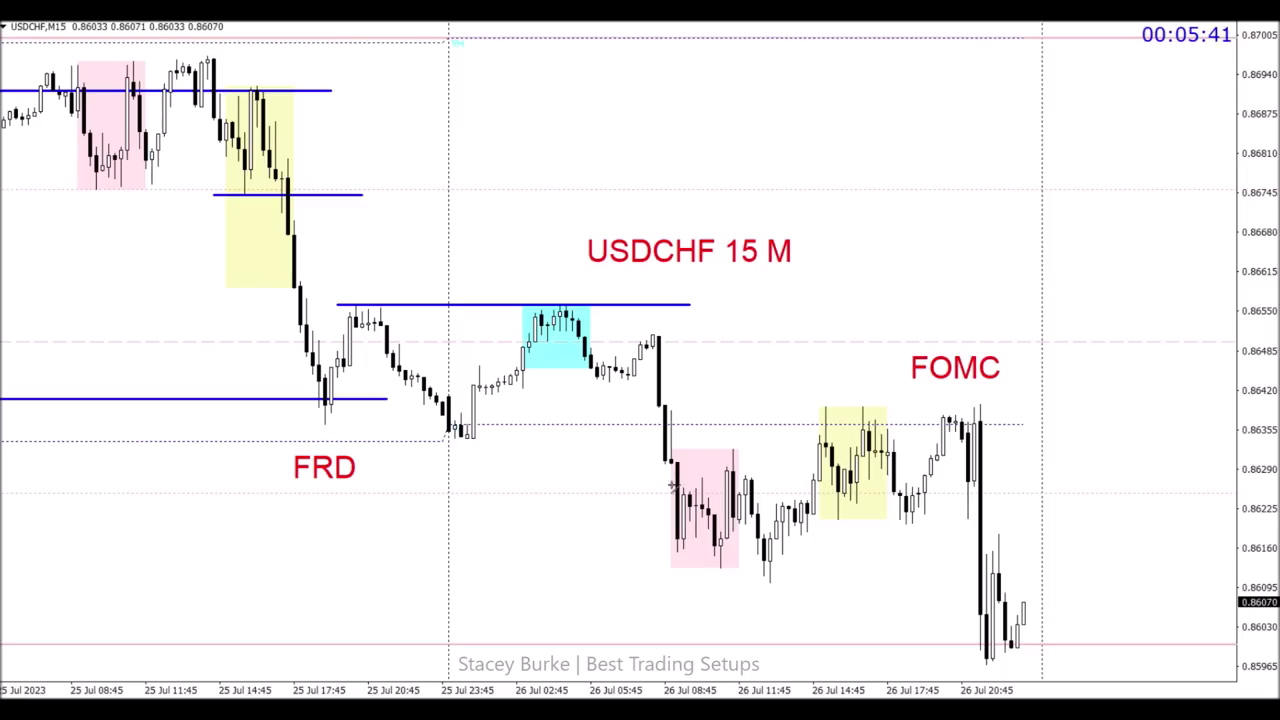
pyautogui.moveTo(671, 551); pyautogui.dragTo(720, 551)
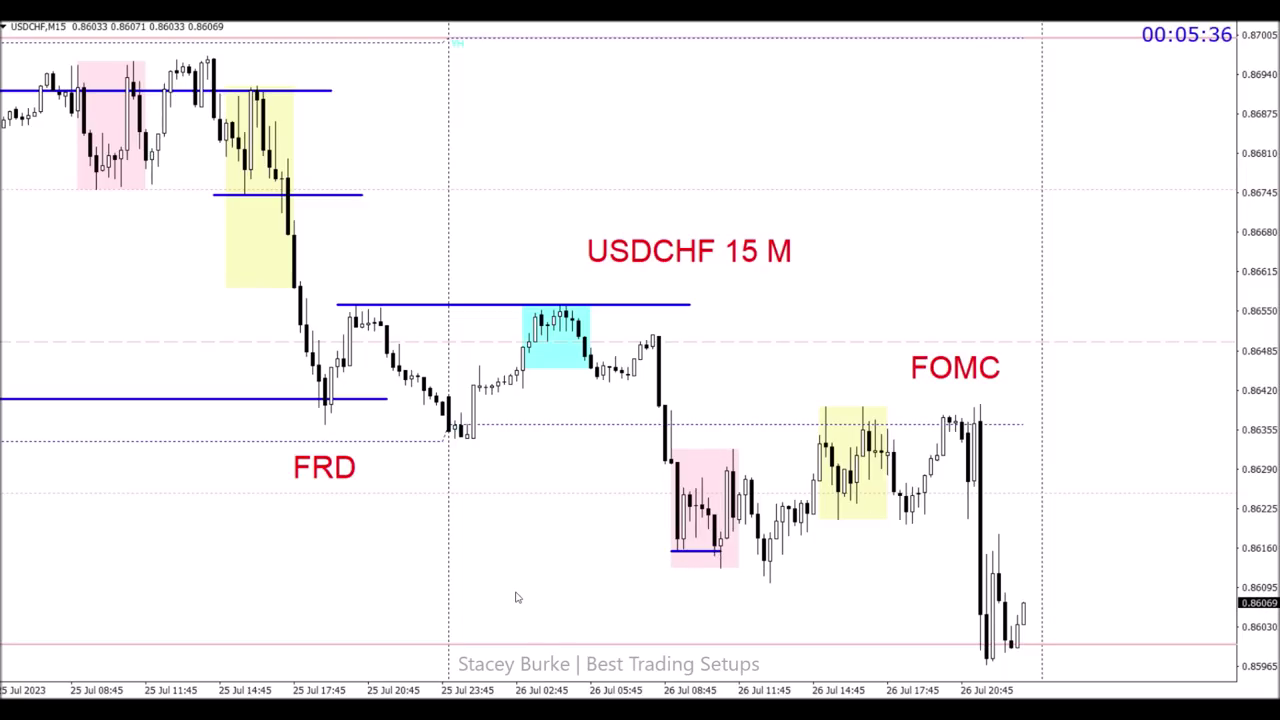
# Move the short trendline to the 26 July midday low near 0.8610 and extend it past the FOMC drop.
pyautogui.doubleClick(695, 552)
pyautogui.moveTo(693, 553); pyautogui.dragTo(725, 572)
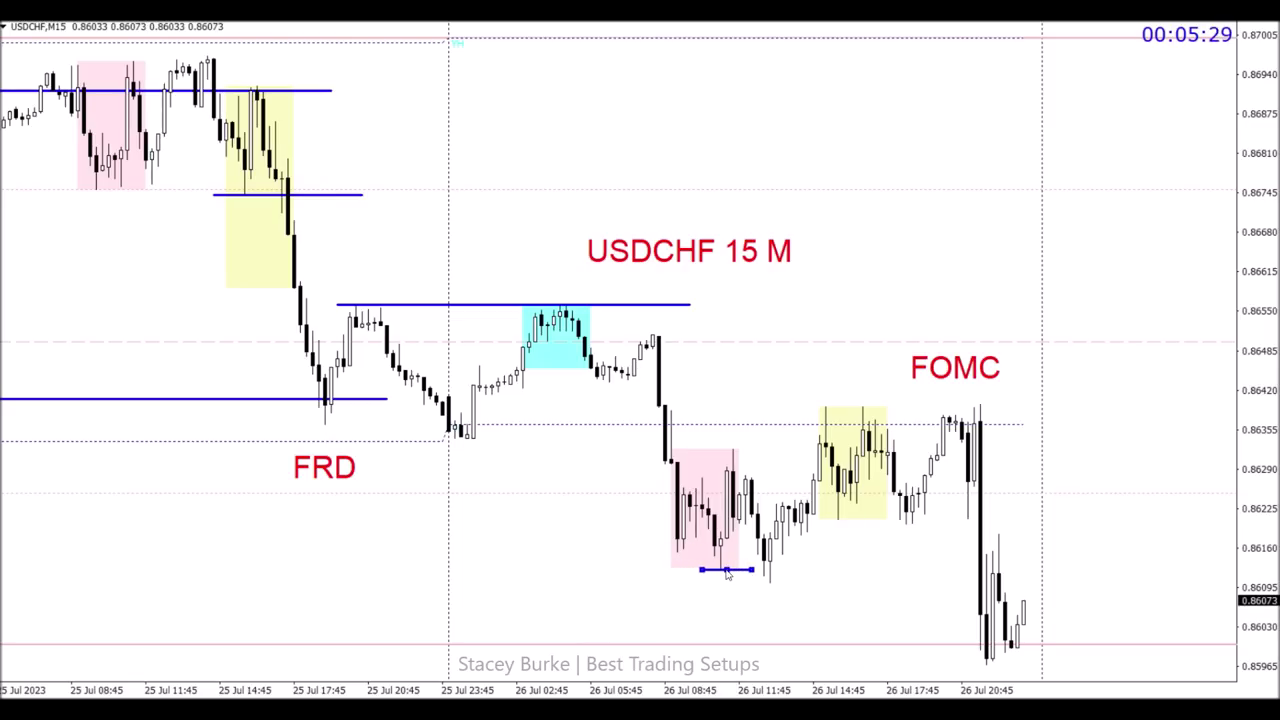
pyautogui.moveTo(727, 572); pyautogui.dragTo(999, 587)
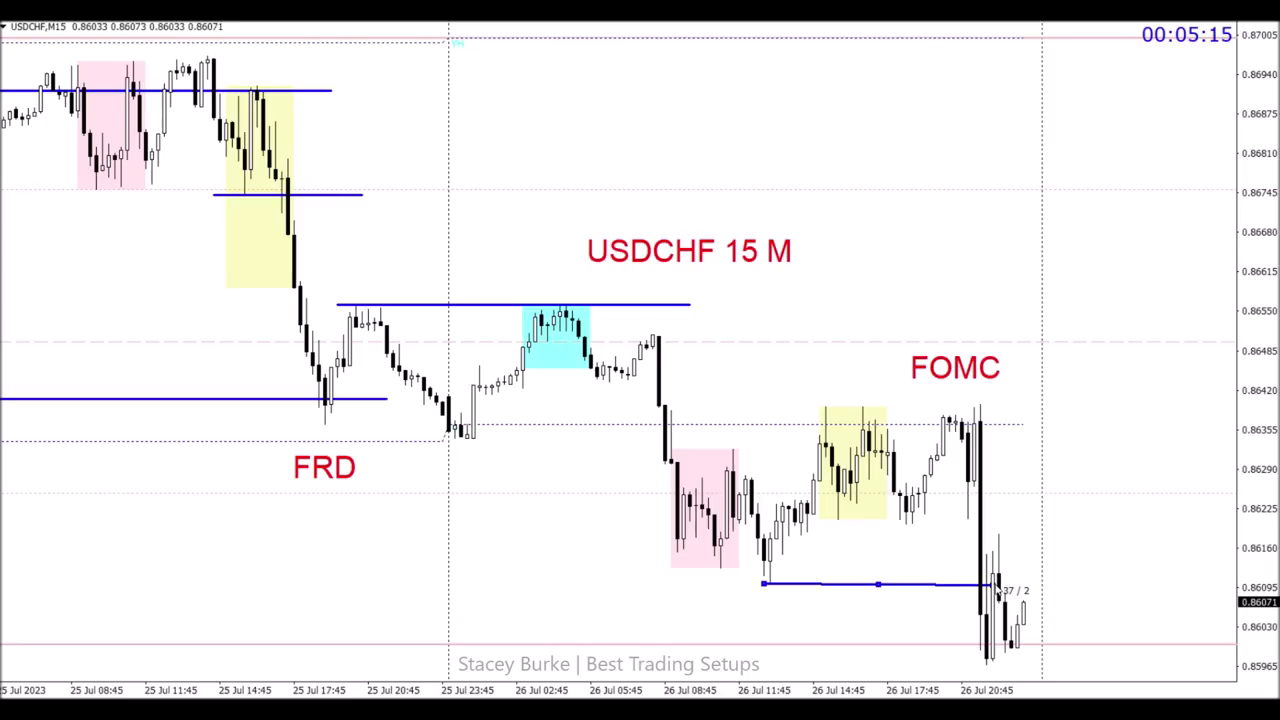
pyautogui.moveTo(998, 586); pyautogui.dragTo(1010, 586)
# Draw a short horizontal trendline at the high of the 26 July pink session box, reaching toward the yellow box.
pyautogui.click(782, 597)
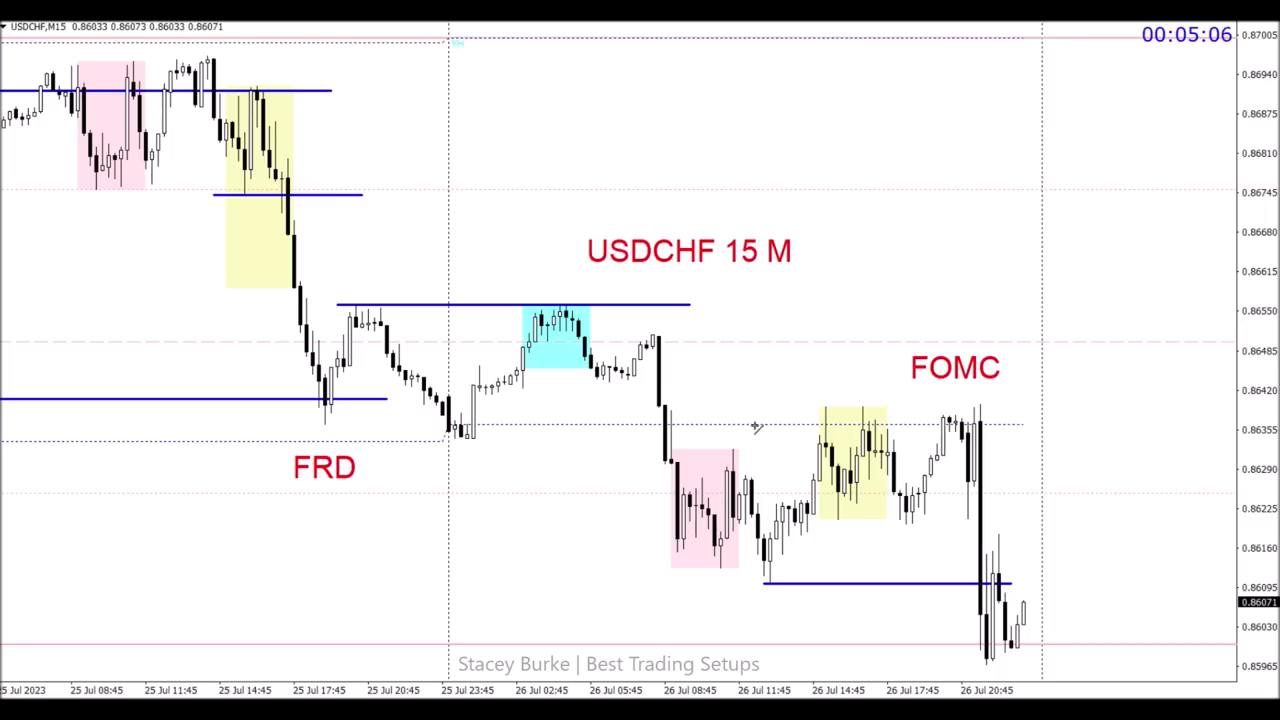
pyautogui.moveTo(708, 447); pyautogui.dragTo(808, 447)
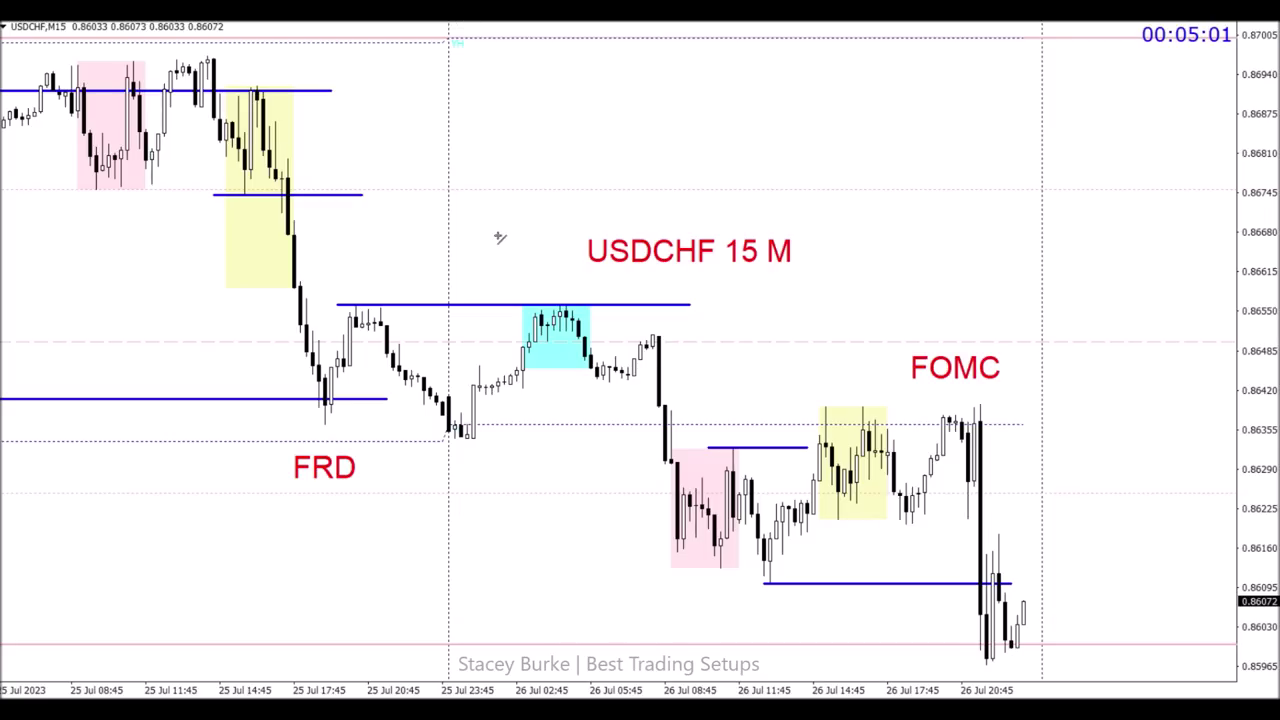
# Draw horizontal trendlines at the 26 July yellow box's high, about 0.8640, and low, about 0.8621, on USDCHF.
pyautogui.moveTo(810, 404); pyautogui.dragTo(988, 404)
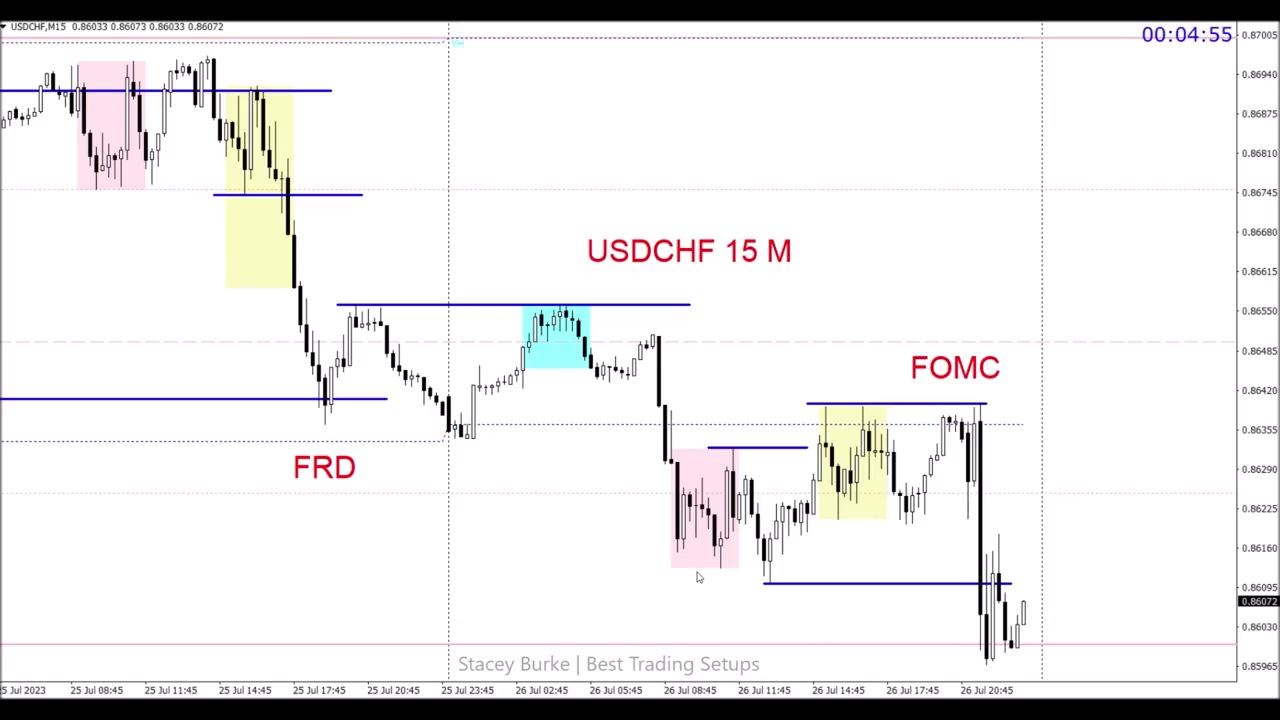
pyautogui.scroll(-2, 656, 594)
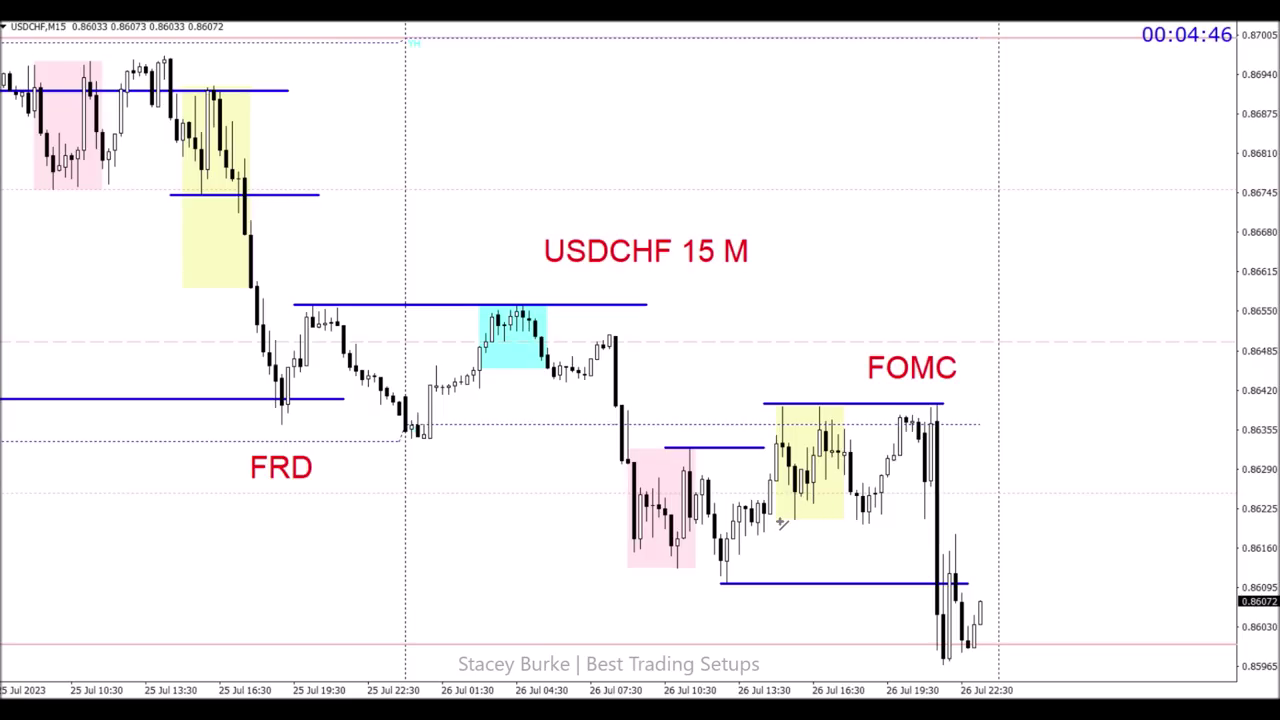
pyautogui.moveTo(789, 517); pyautogui.dragTo(856, 517)
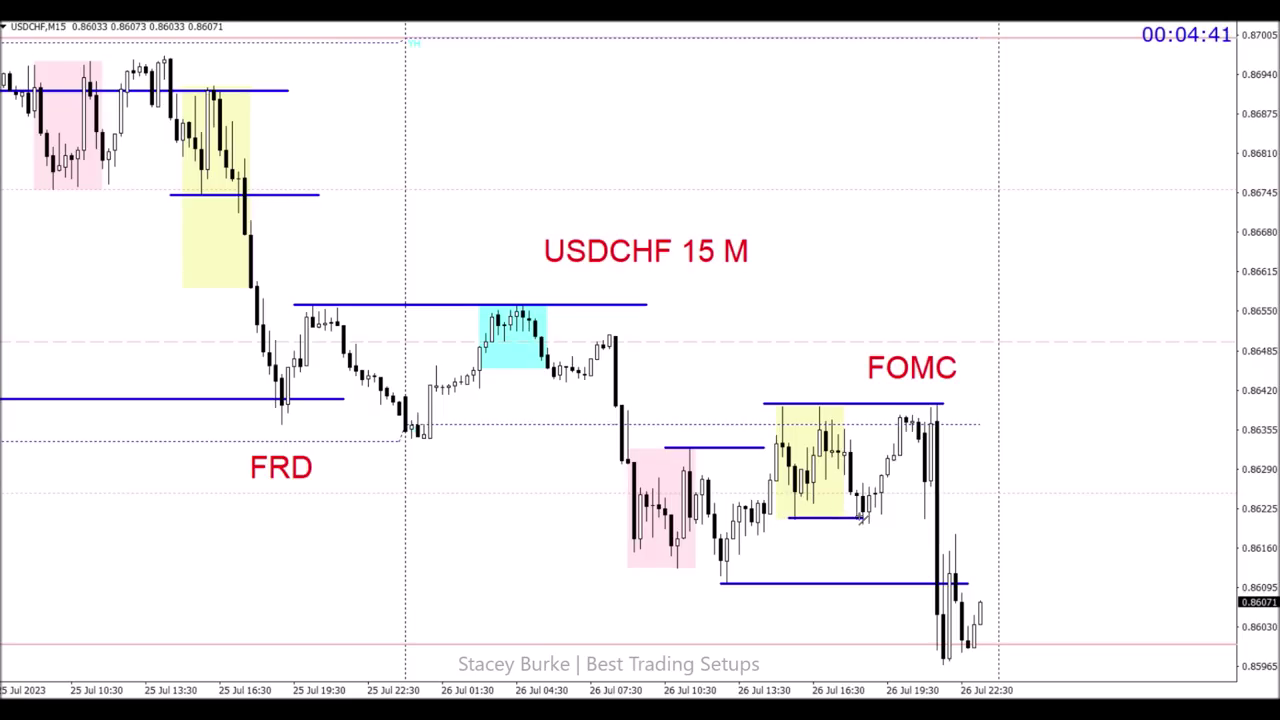
pyautogui.doubleClick(826, 517)
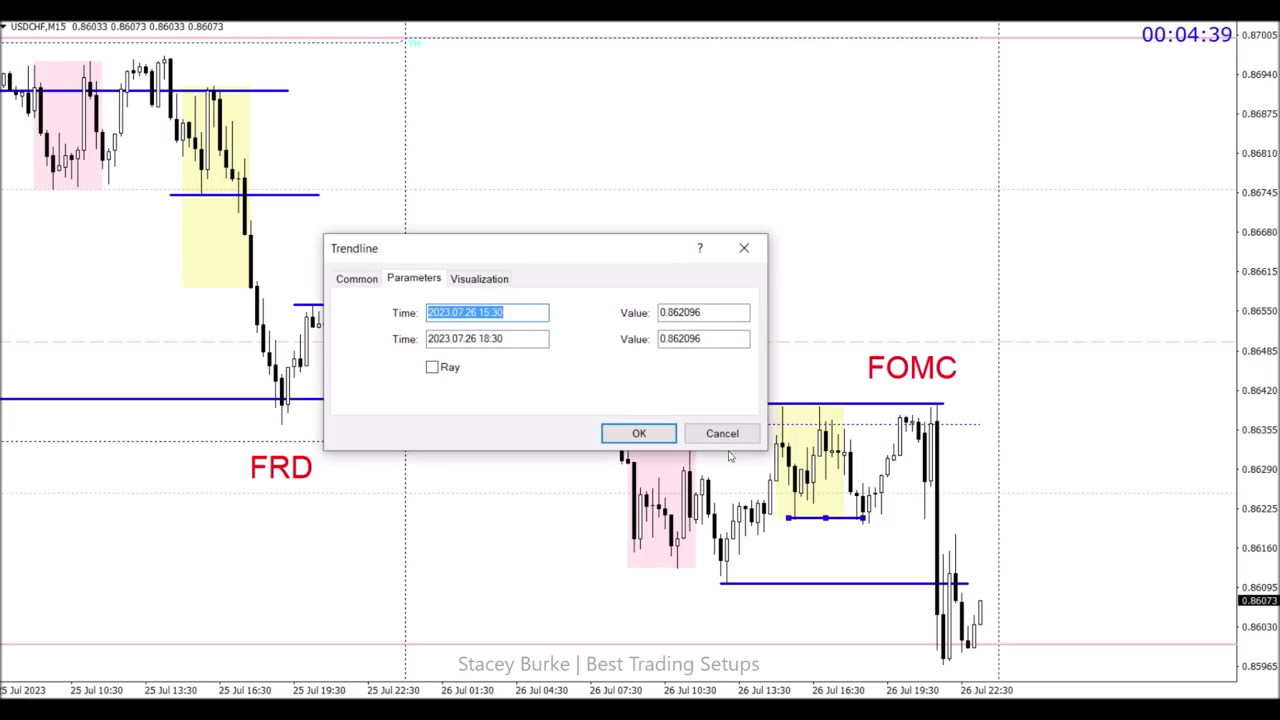
pyautogui.press('Escape')
pyautogui.moveTo(838, 518); pyautogui.dragTo(957, 530)
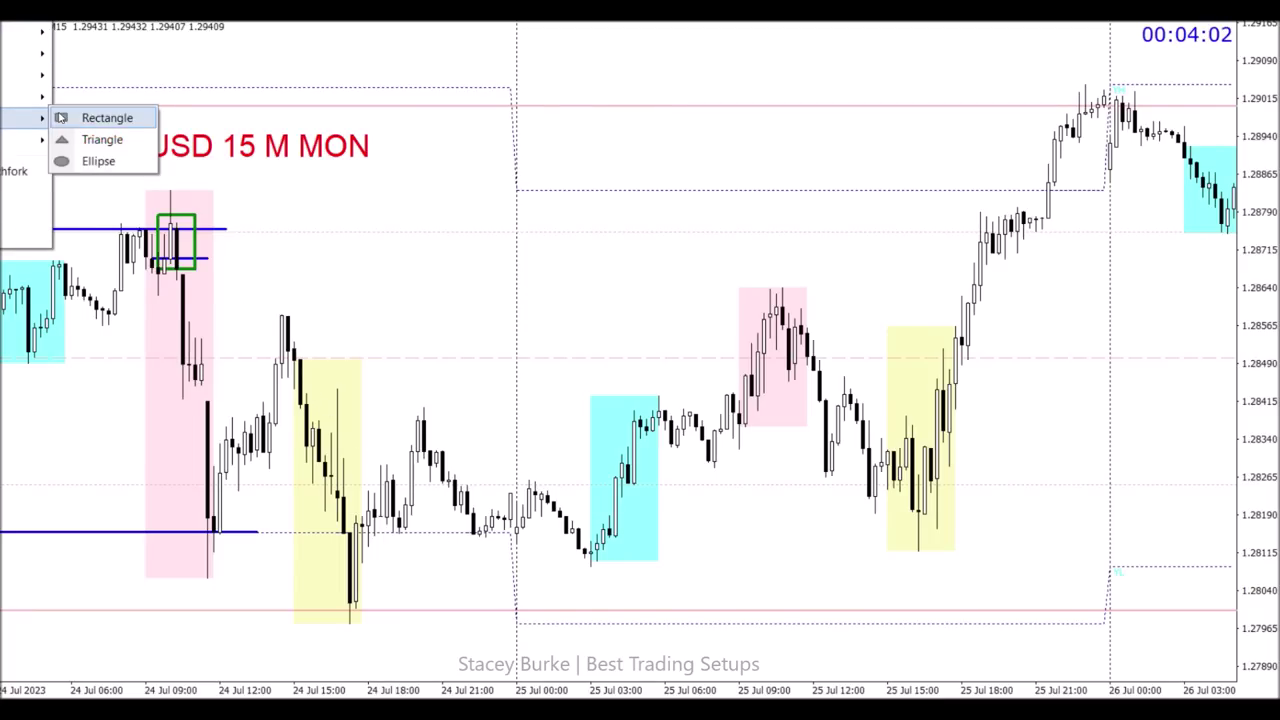
# Draw a tall rectangle over the 24 July evening candles on GBPUSD, from about 1.2874 down to about 1.2801.
pyautogui.click(107, 117)
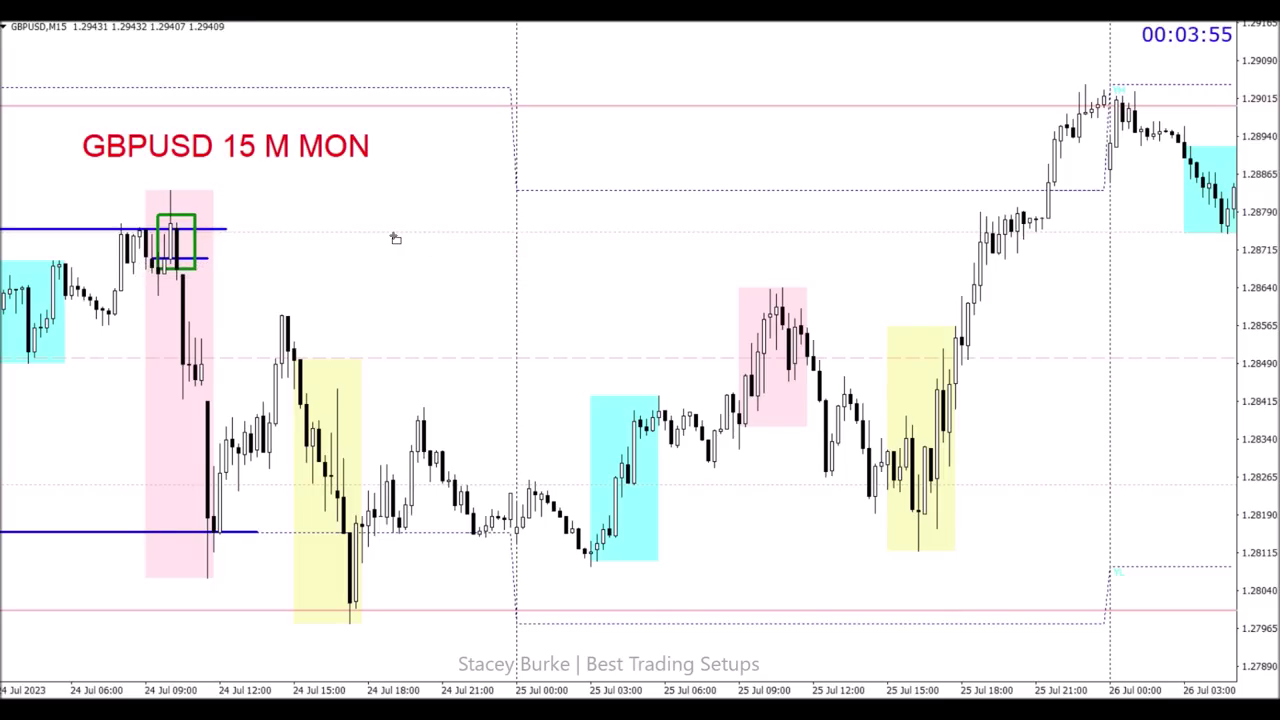
pyautogui.moveTo(400, 237); pyautogui.dragTo(477, 608)
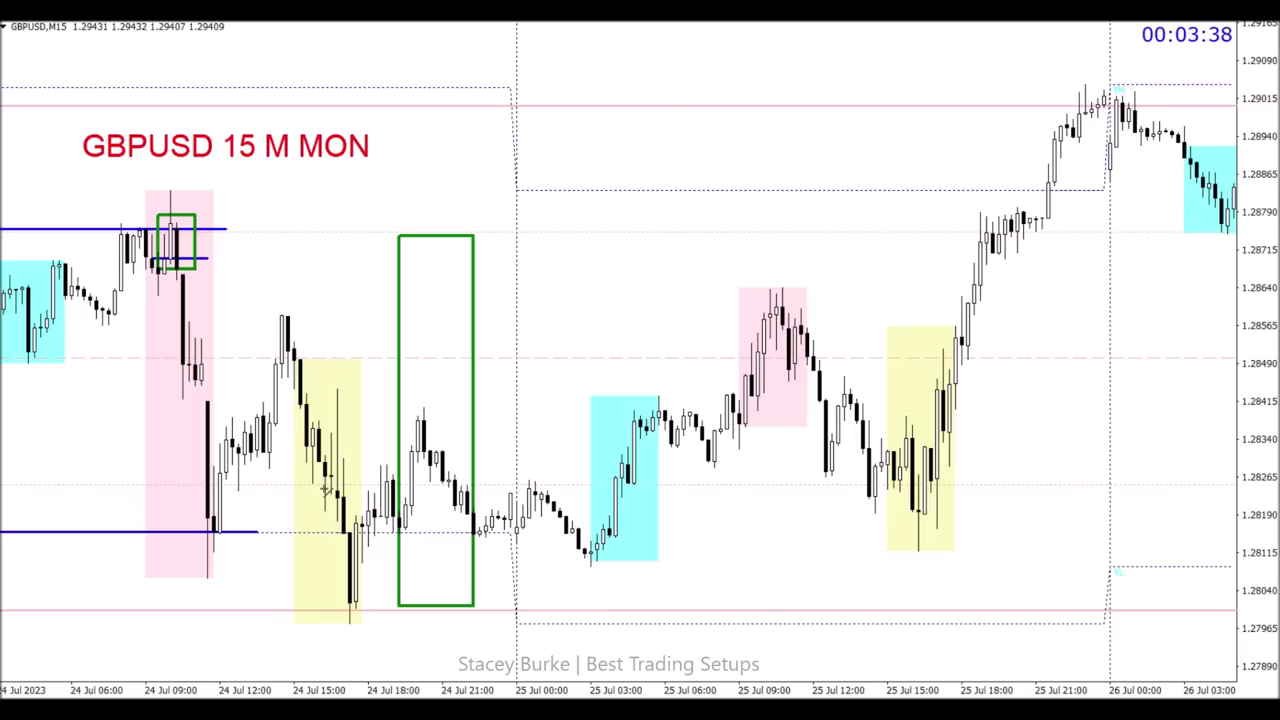
# Draw horizontal trendlines between the 24 and 25 July yellow boxes at about 1.2824 and across the 25 July pink-box high near 1.2864.
pyautogui.moveTo(325, 488)
pyautogui.mouseDown()
pyautogui.moveTo(876, 503)
pyautogui.moveTo(1006, 489)
pyautogui.mouseUp()
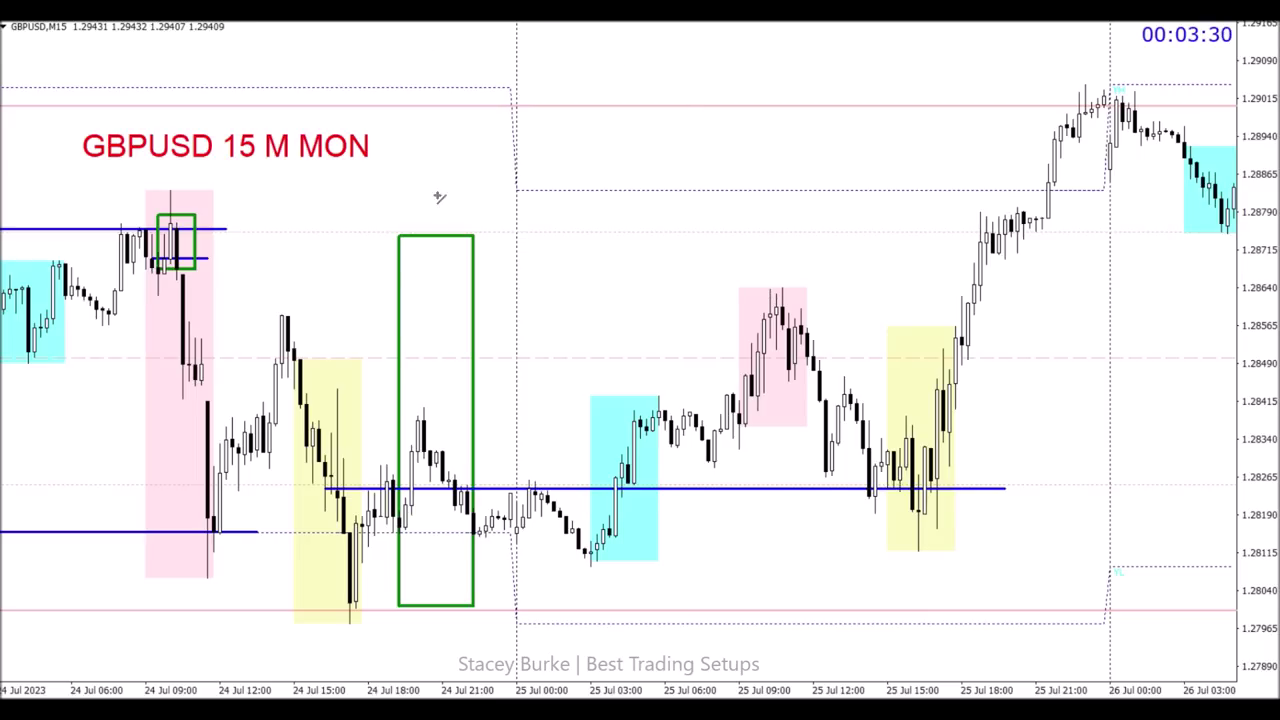
pyautogui.moveTo(288, 313); pyautogui.dragTo(774, 312)
pyautogui.moveTo(531, 313); pyautogui.dragTo(859, 290)
# Examine the GBPUSD price action around the marked levels from 24 July through the end of 26 July.
pyautogui.scroll(-3, 807, 383)
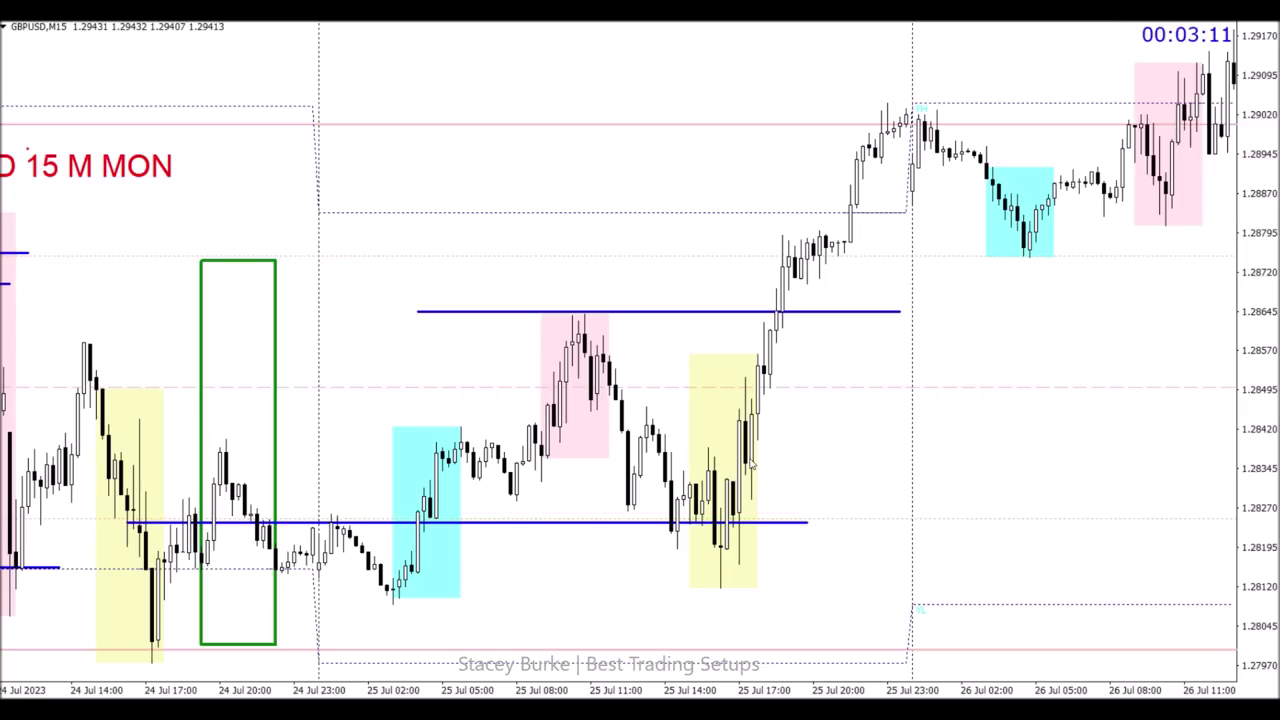
pyautogui.moveTo(1237, 293); pyautogui.dragTo(1239, 308)
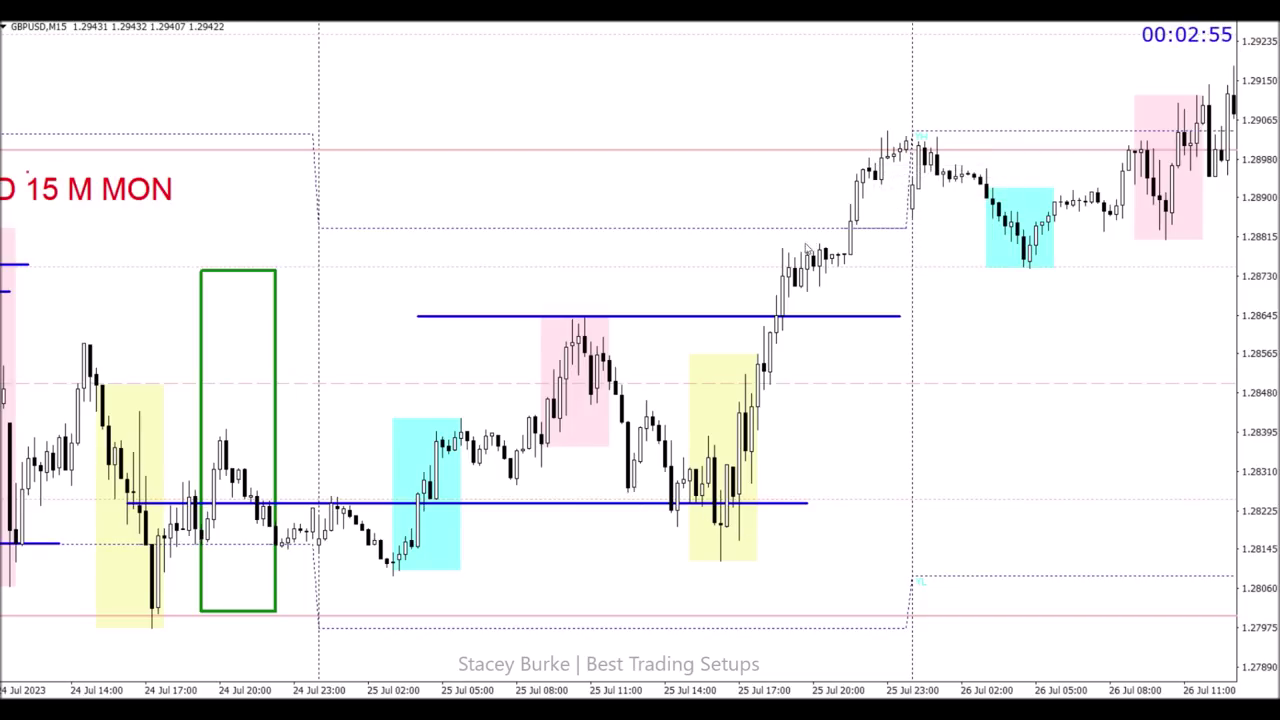
pyautogui.scroll(5, 808, 249)
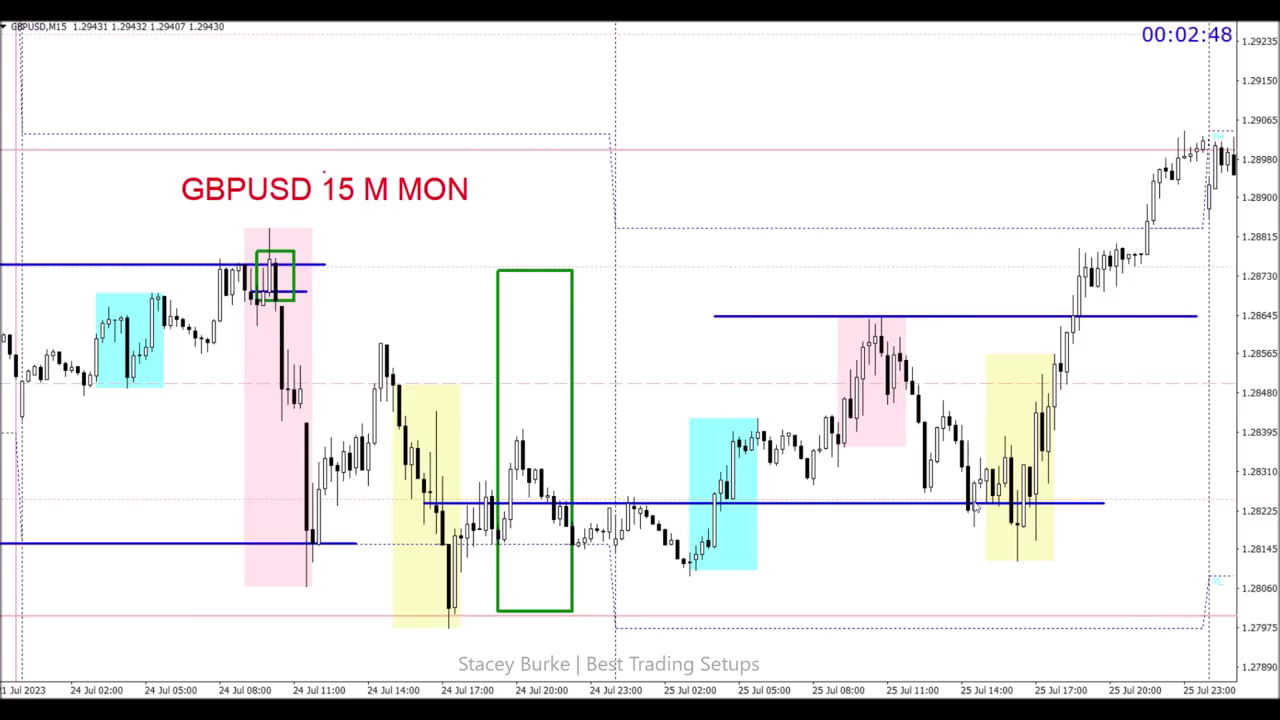
pyautogui.scroll(-3, 965, 544)
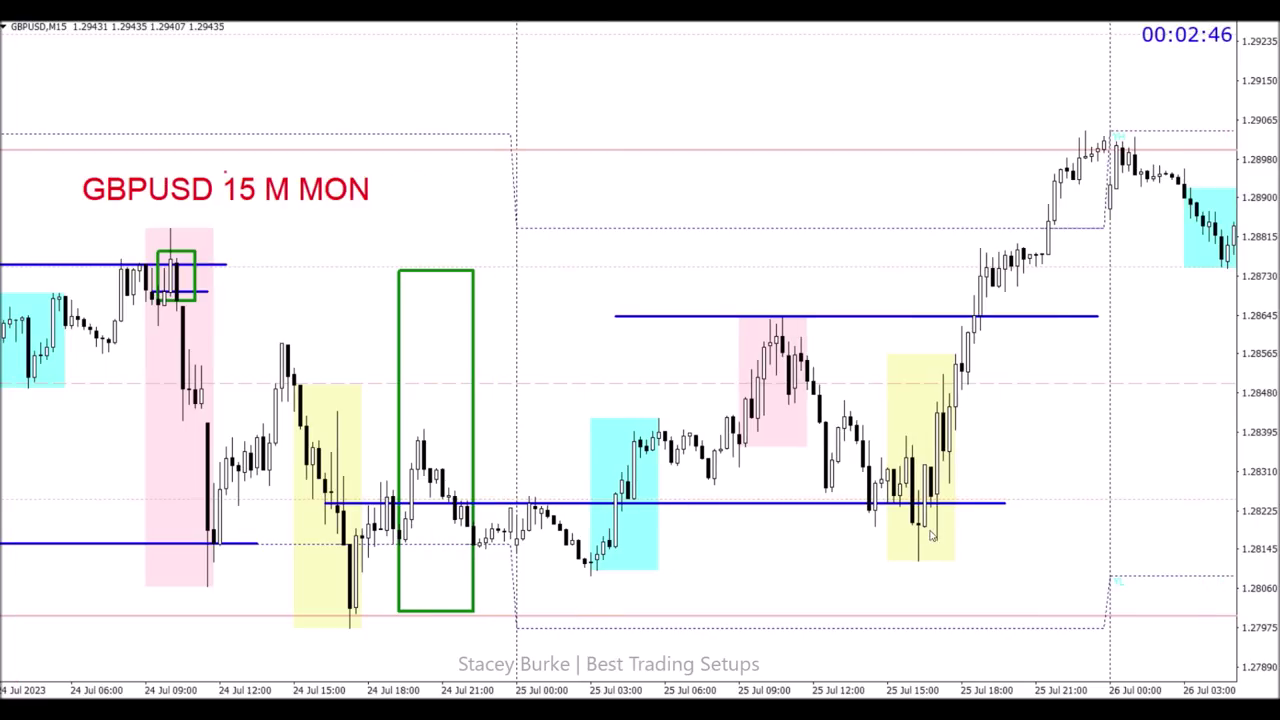
pyautogui.scroll(-3, 1018, 247)
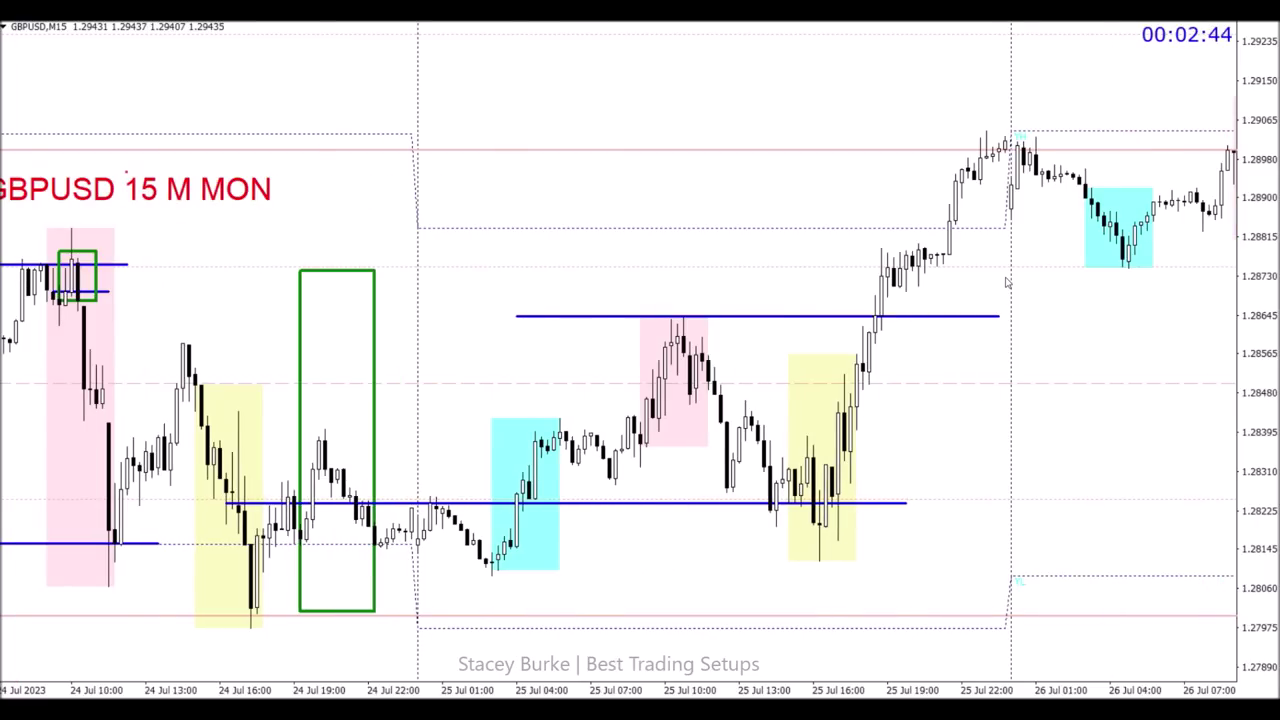
pyautogui.scroll(-3, 1007, 283)
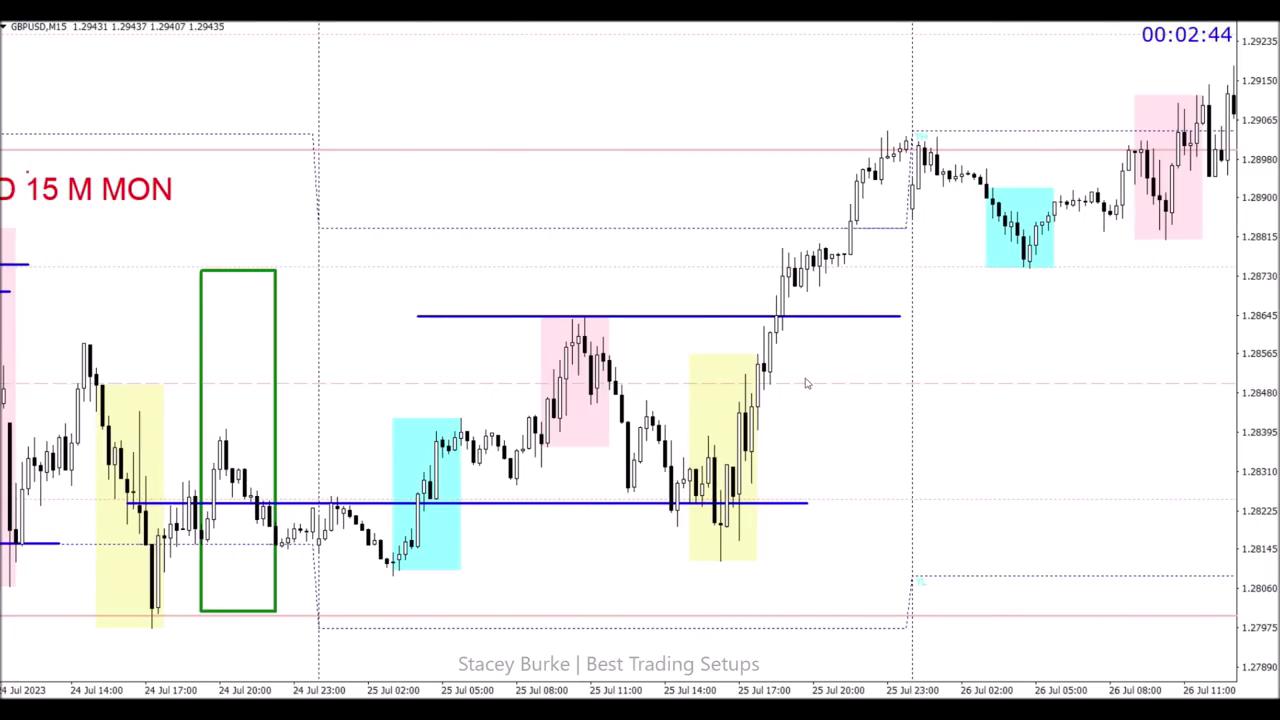
pyautogui.scroll(-3, 808, 380)
pyautogui.scroll(-12, 594, 632)
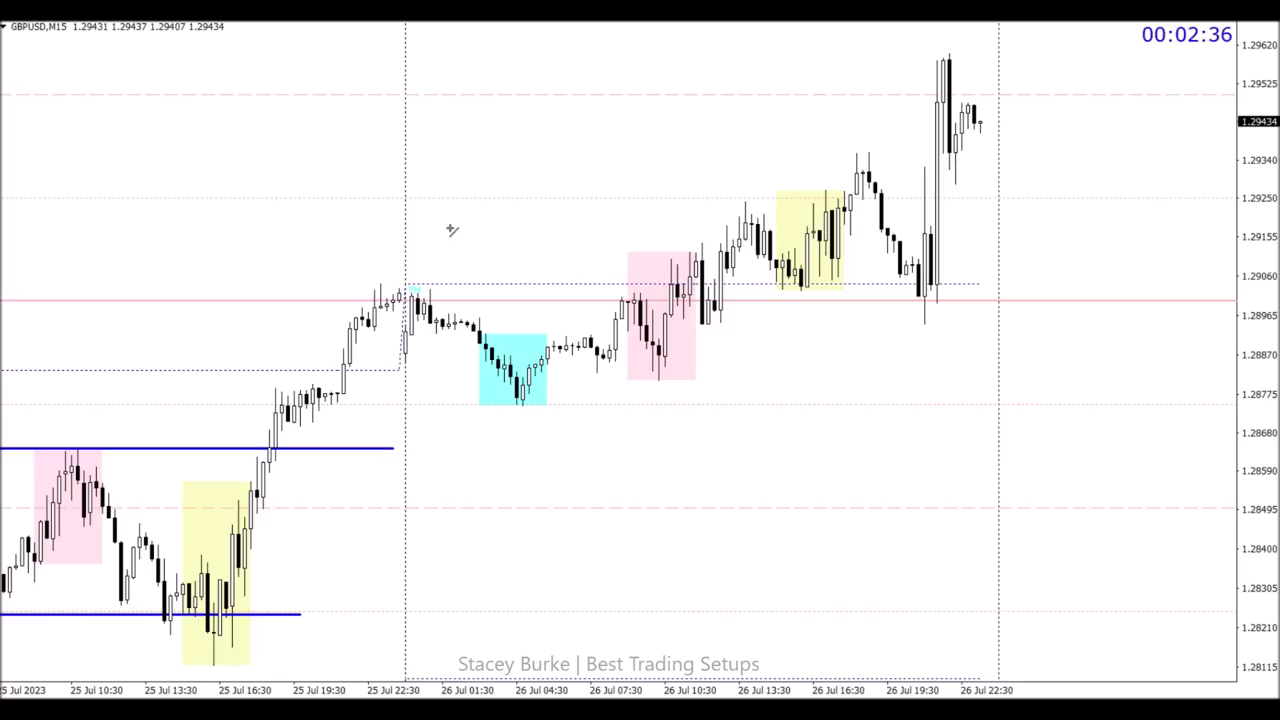
# Draw horizontal trendlines at about 1.2905, 1.2893, 1.2916, 1.2925 and 1.2936, plus a rising trendline from the 26 July cyan-box low to the FOMC candle.
pyautogui.moveTo(380, 281); pyautogui.dragTo(715, 283)
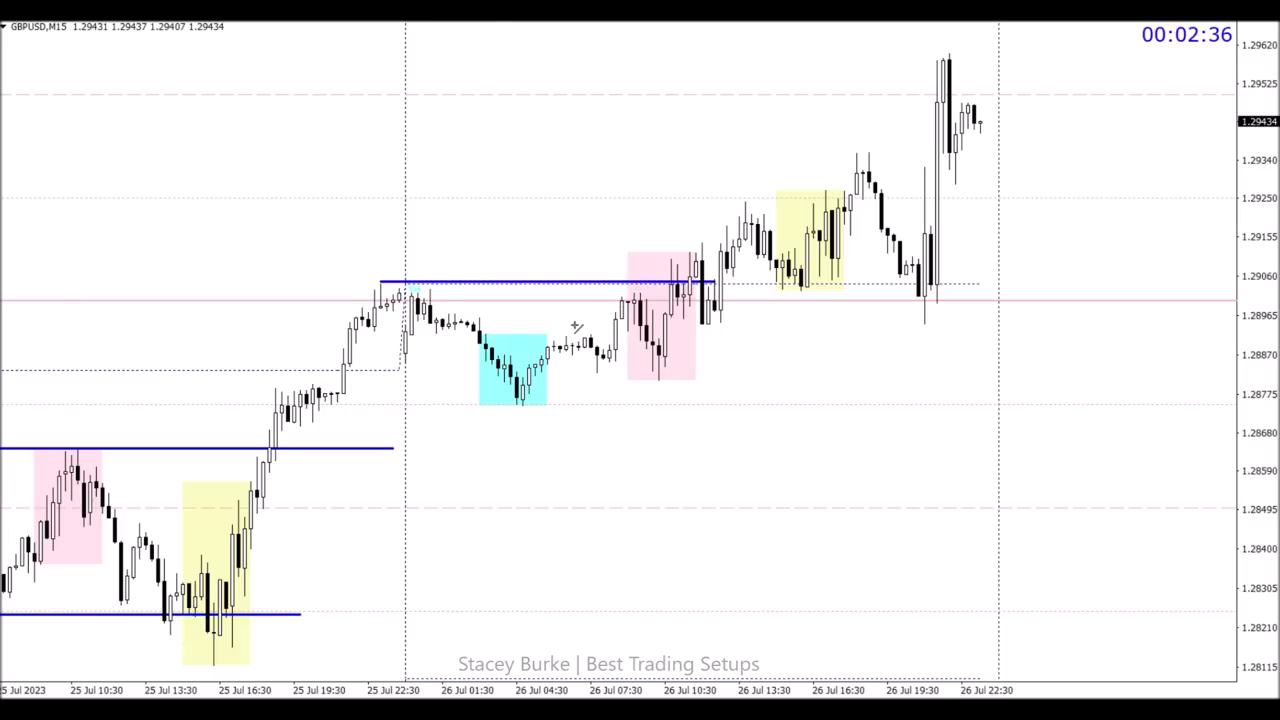
pyautogui.moveTo(555, 331); pyautogui.dragTo(619, 331)
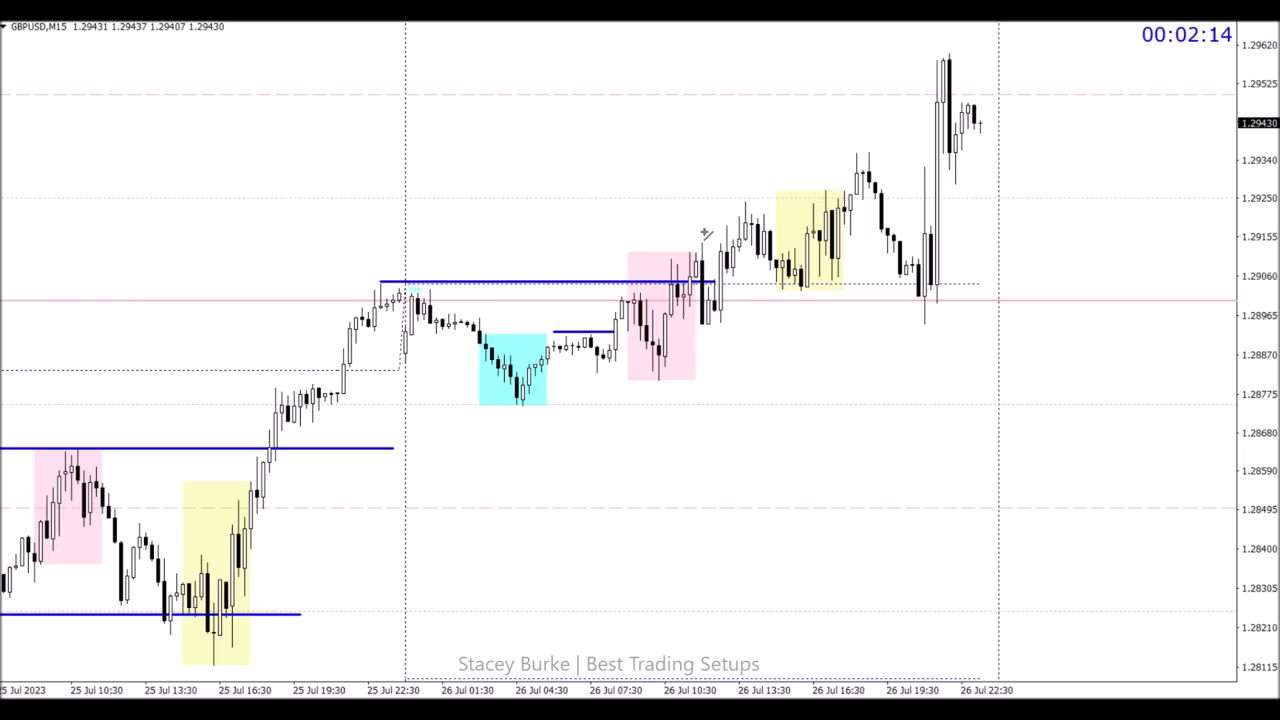
pyautogui.moveTo(671, 237); pyautogui.dragTo(720, 237)
pyautogui.moveTo(739, 200); pyautogui.dragTo(825, 200)
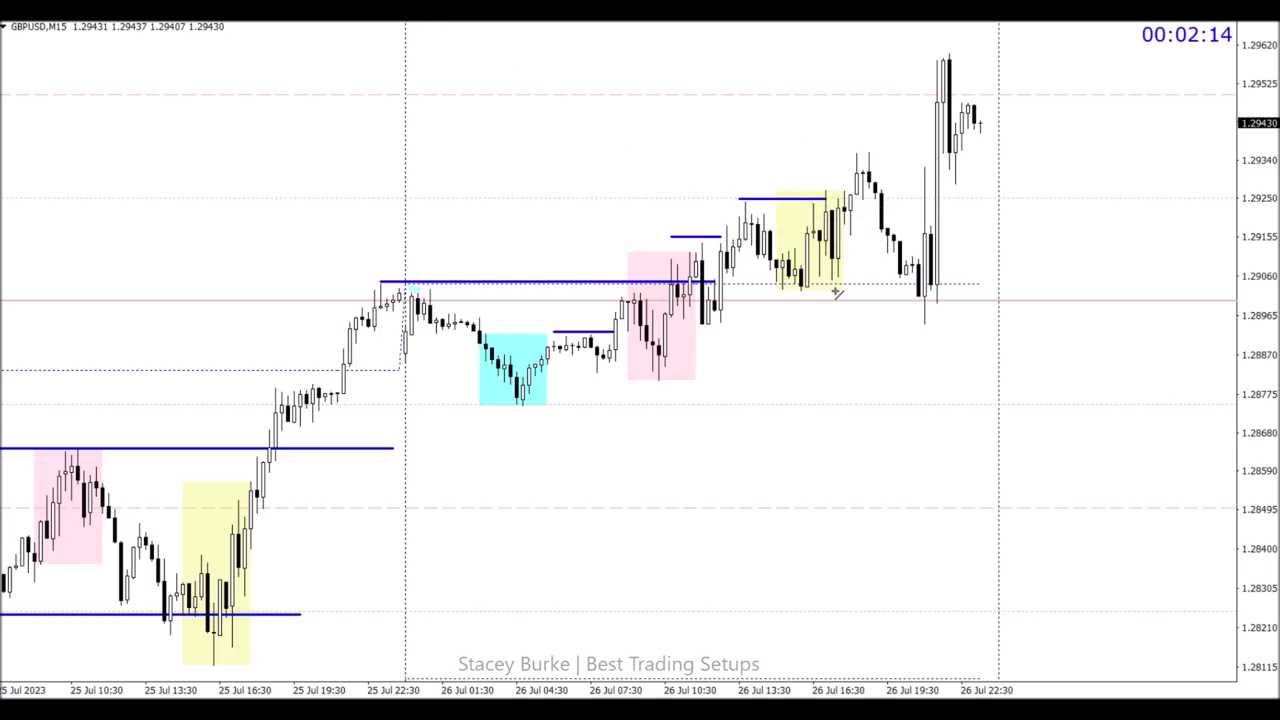
pyautogui.moveTo(844, 150); pyautogui.dragTo(942, 151)
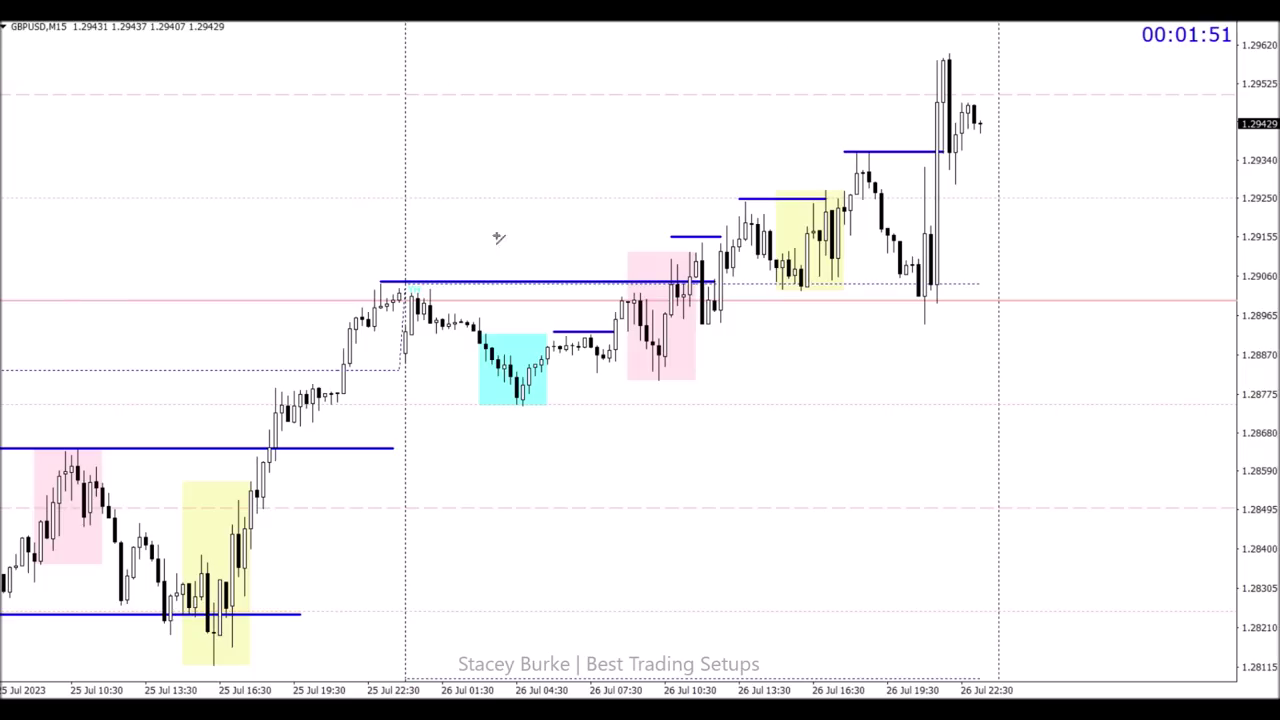
pyautogui.moveTo(510, 416)
pyautogui.mouseDown()
pyautogui.moveTo(950, 288)
pyautogui.moveTo(943, 233)
pyautogui.mouseUp()
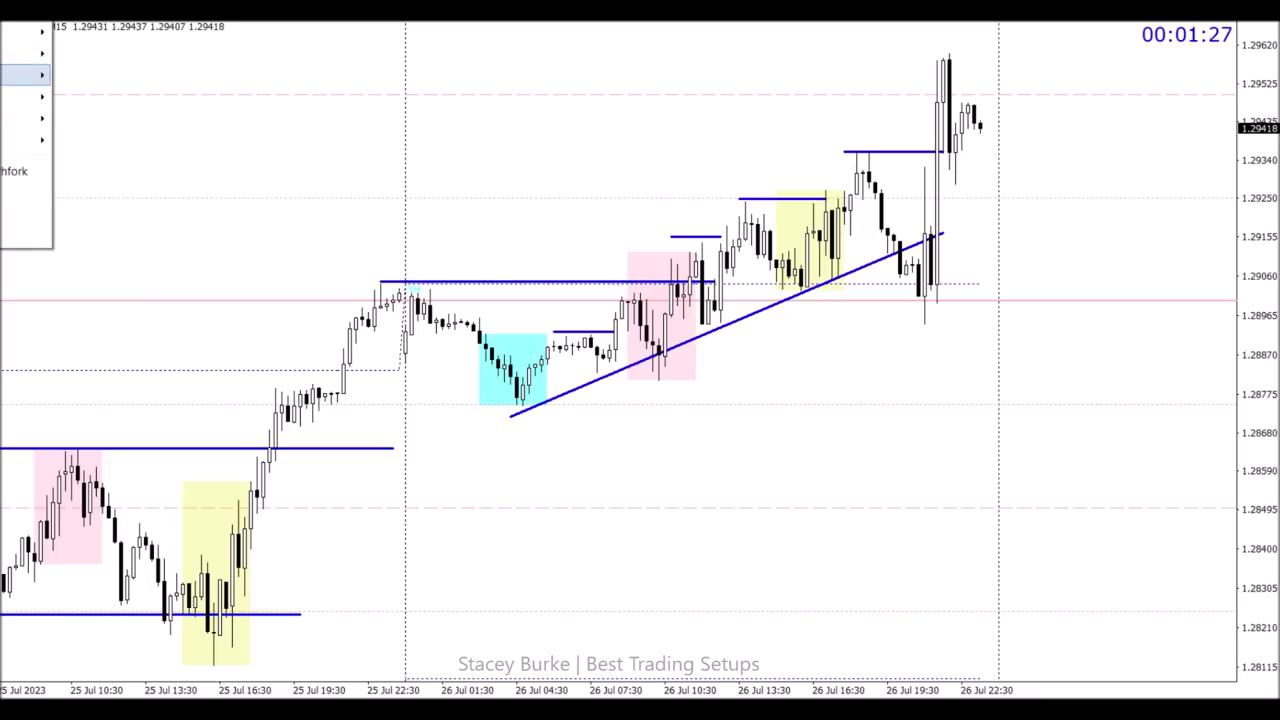
# Draw a rectangle around the closing candles of 25 July and move it onto the post-FOMC candles at the end of 26 July.
pyautogui.moveTo(30, 118)
pyautogui.click(105, 118)
pyautogui.moveTo(330, 270); pyautogui.dragTo(407, 353)
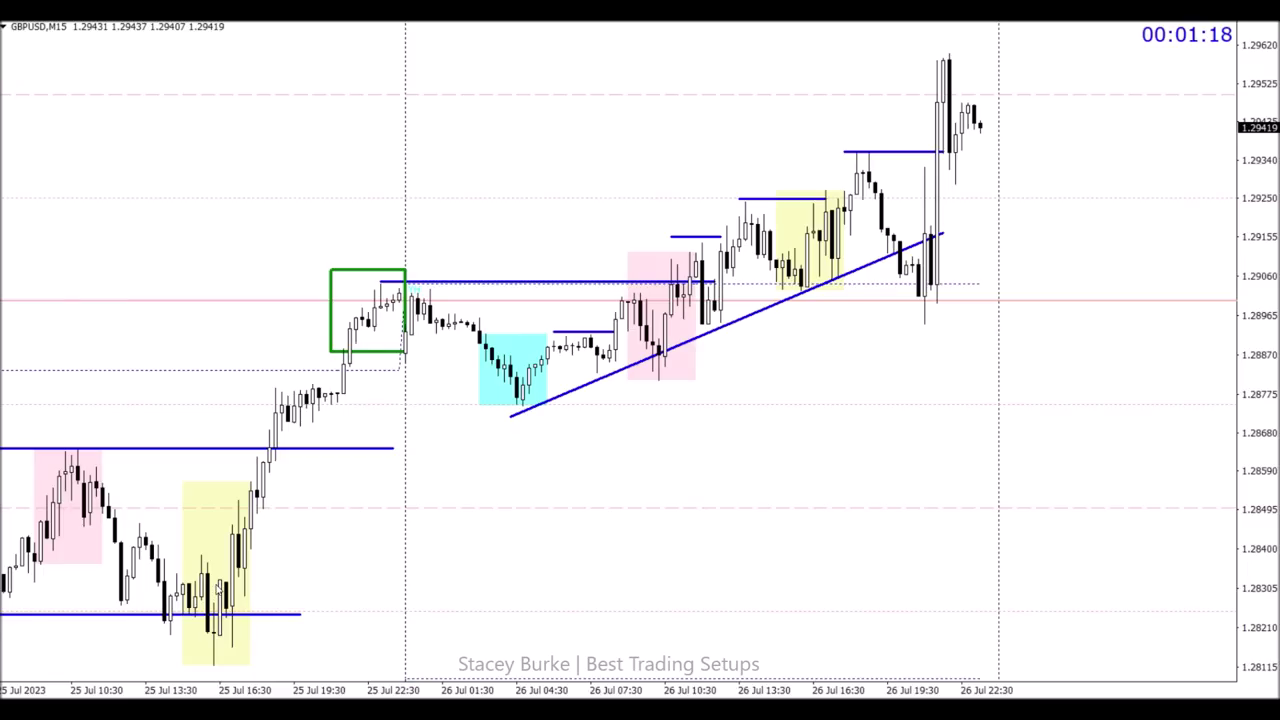
pyautogui.doubleClick(330, 352)
pyautogui.moveTo(362, 322); pyautogui.dragTo(962, 145)
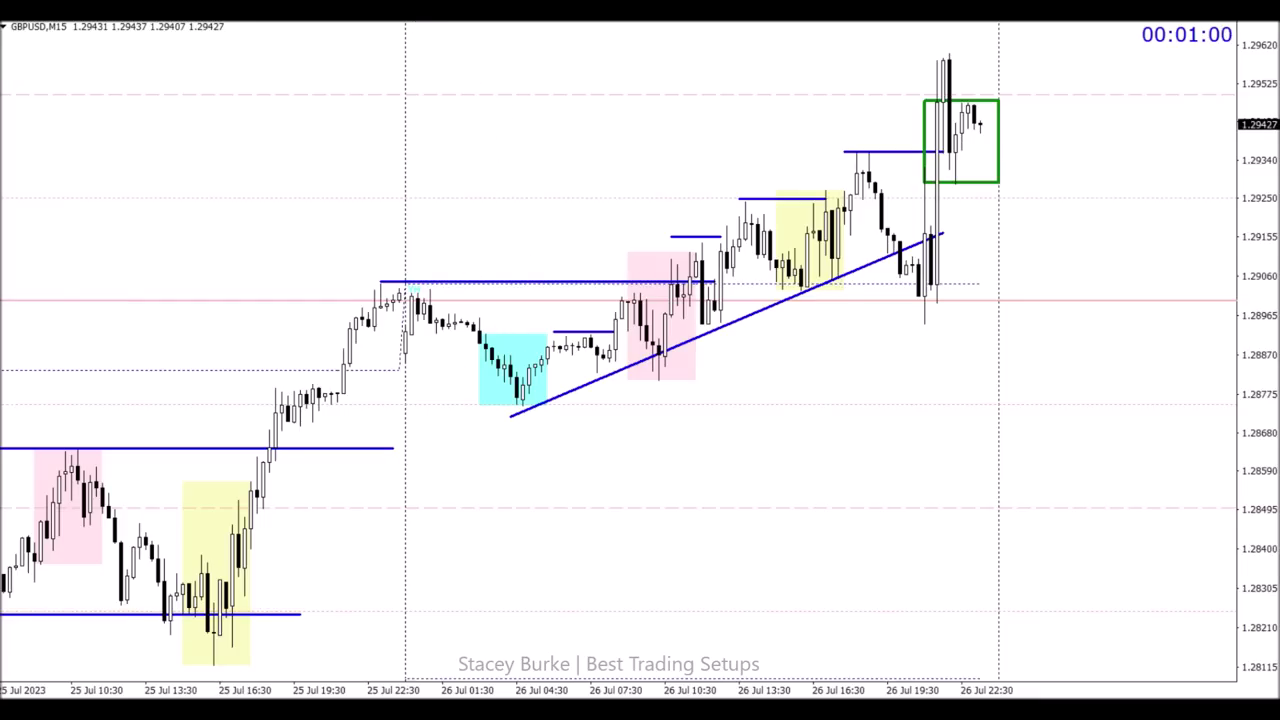
pyautogui.moveTo(345, 370); pyautogui.dragTo(1198, 371)
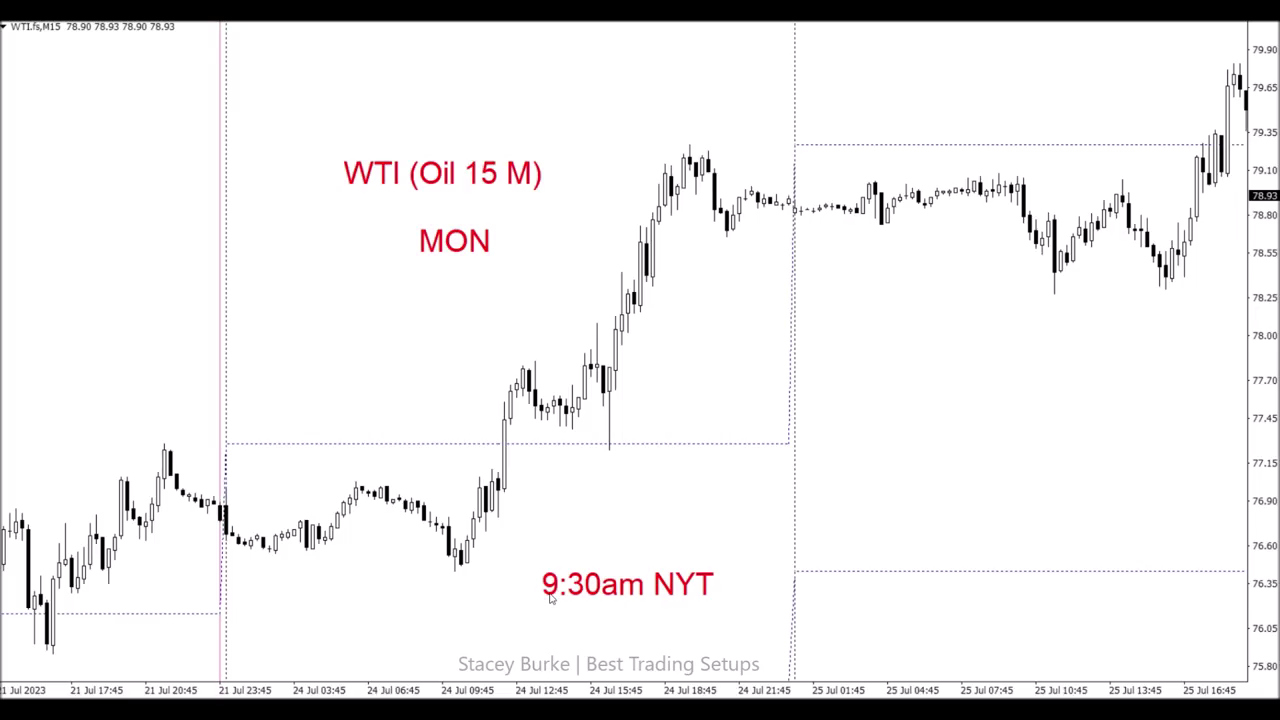
# Draw a horizontal trendline on WTI from the 21 July high near 77.30, extending just past the 24 July pullback low.
pyautogui.scroll(2, 597, 530)
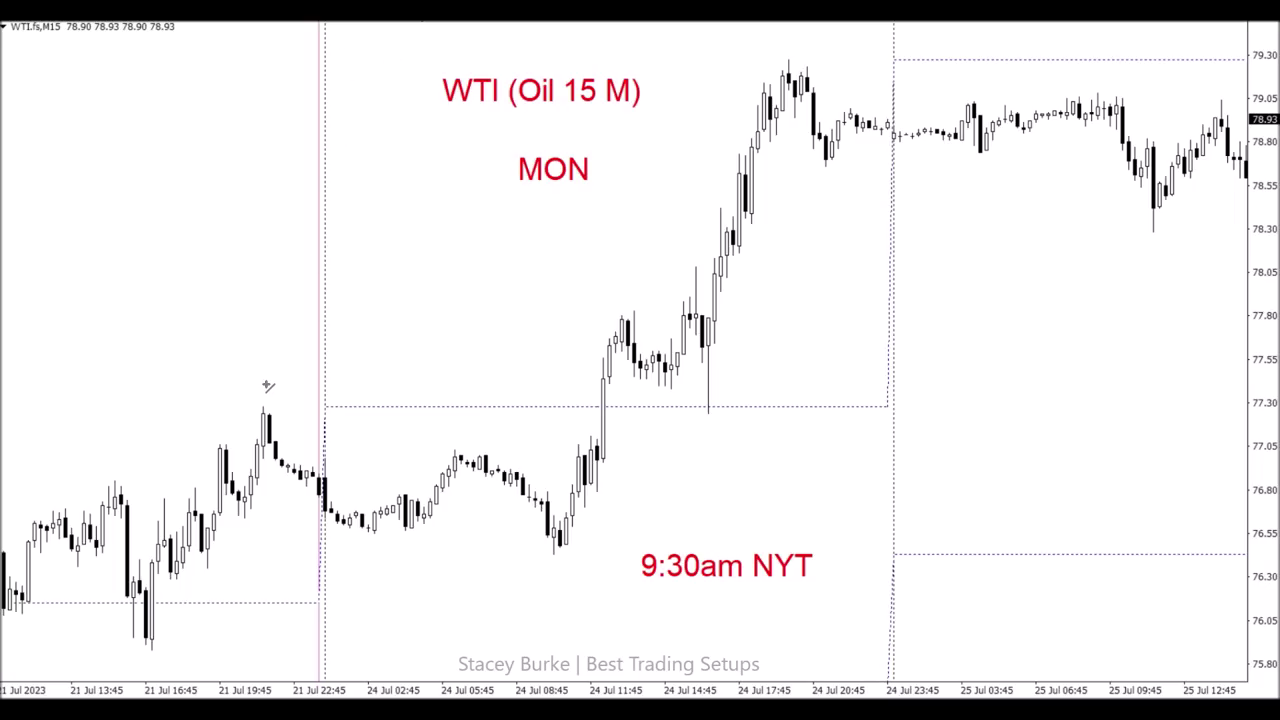
pyautogui.moveTo(257, 404); pyautogui.dragTo(684, 404)
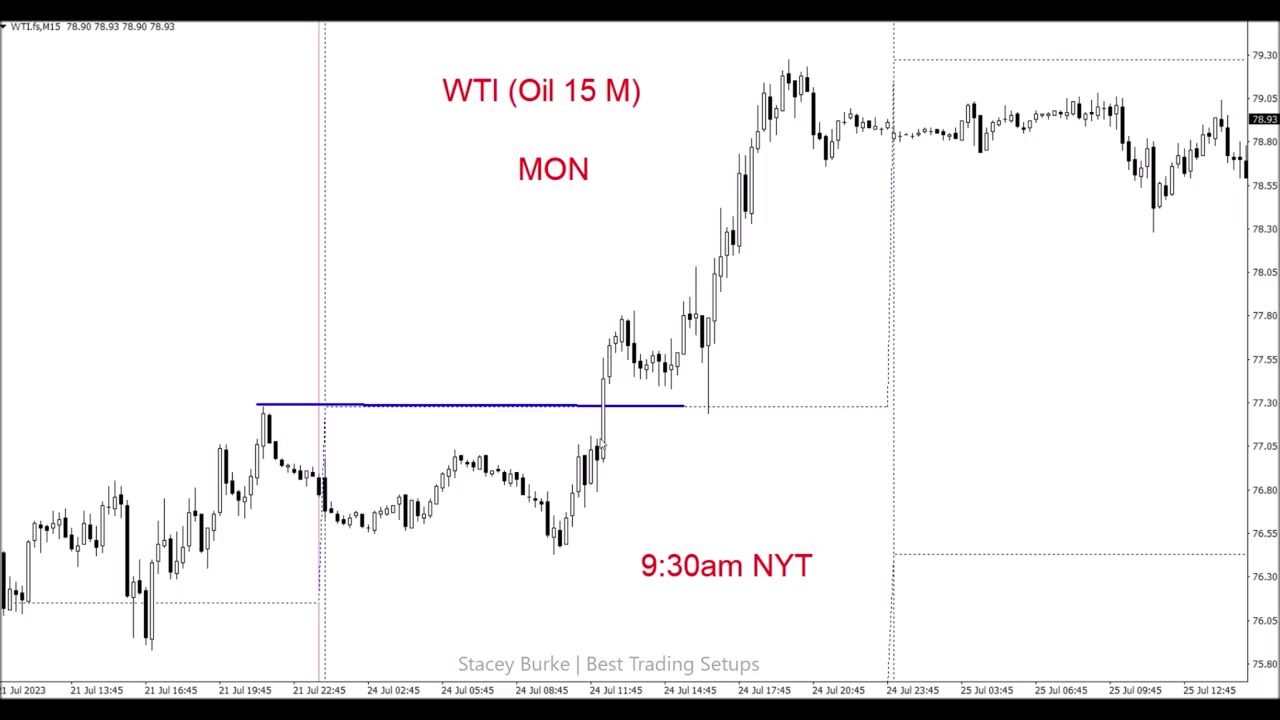
pyautogui.moveTo(680, 408); pyautogui.dragTo(755, 408)
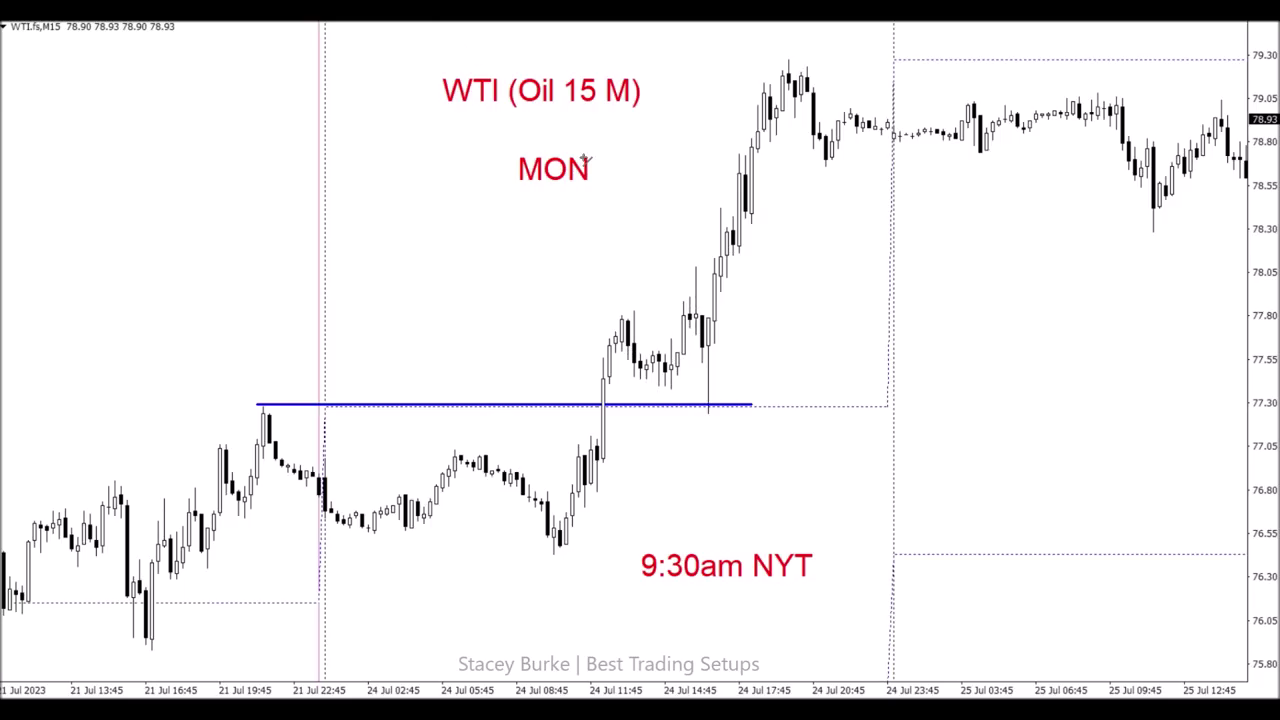
# Draw a short horizontal trendline at the 24 July high near 78.10 and move the "9:30am NYT" label just below the pullback low.
pyautogui.moveTo(678, 263)
pyautogui.mouseDown()
pyautogui.moveTo(735, 263)
pyautogui.moveTo(708, 266)
pyautogui.mouseUp()
pyautogui.doubleClick(732, 264)
pyautogui.moveTo(725, 550); pyautogui.dragTo(739, 428)
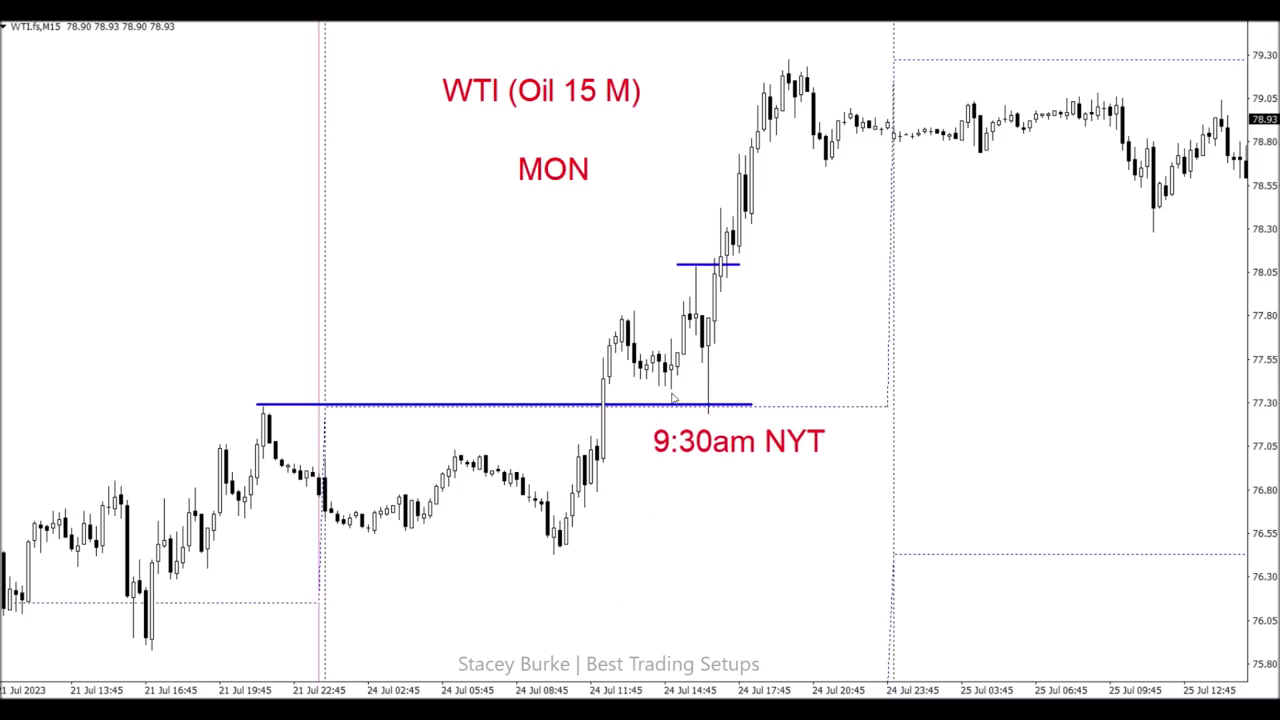
# Draw a narrow rectangle around the 24 July pullback candles at 9:30am NYT, from about 77.8 down to about 77.2.
pyautogui.hotkey('alt', 'i')
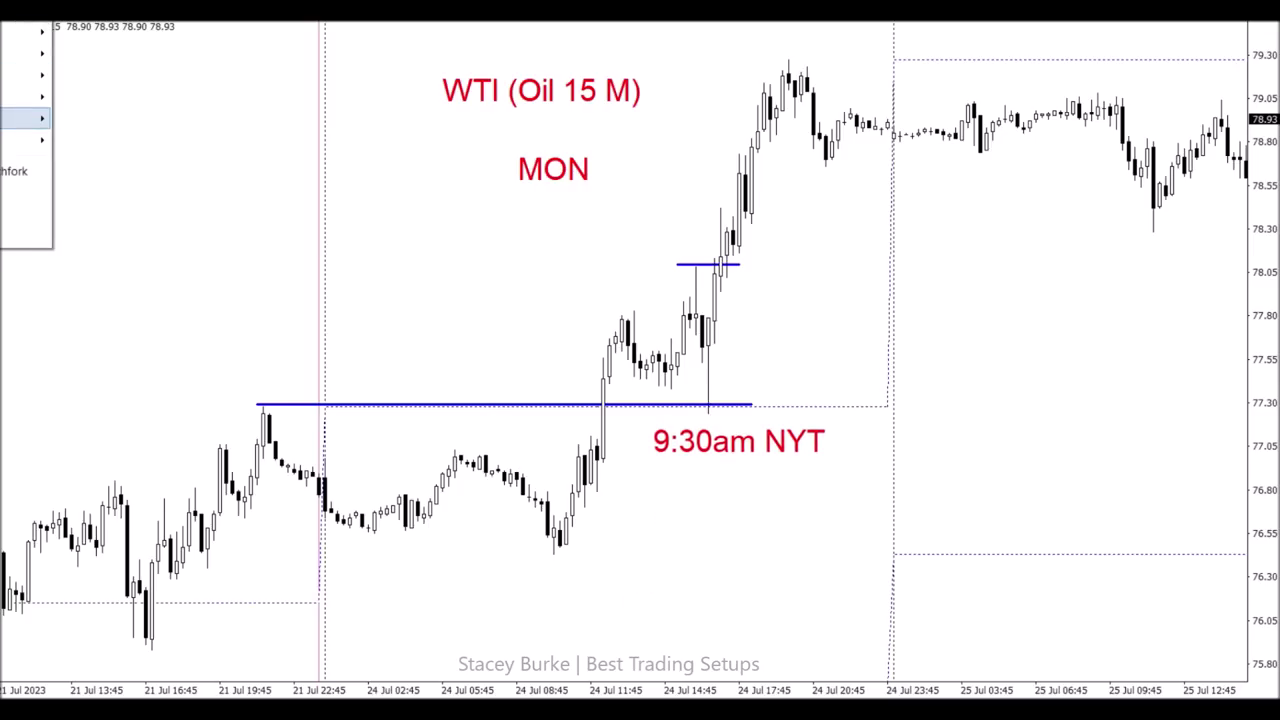
pyautogui.moveTo(11, 124)
pyautogui.click(82, 119)
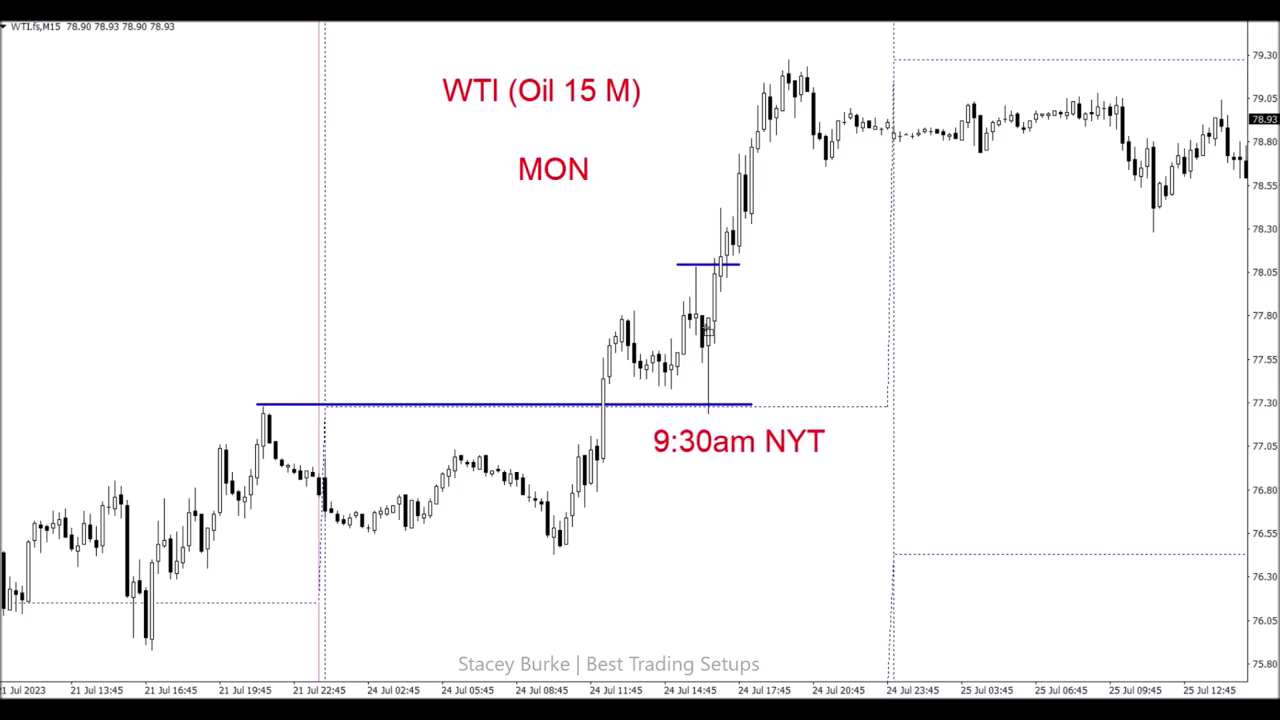
pyautogui.moveTo(694, 311); pyautogui.dragTo(724, 425)
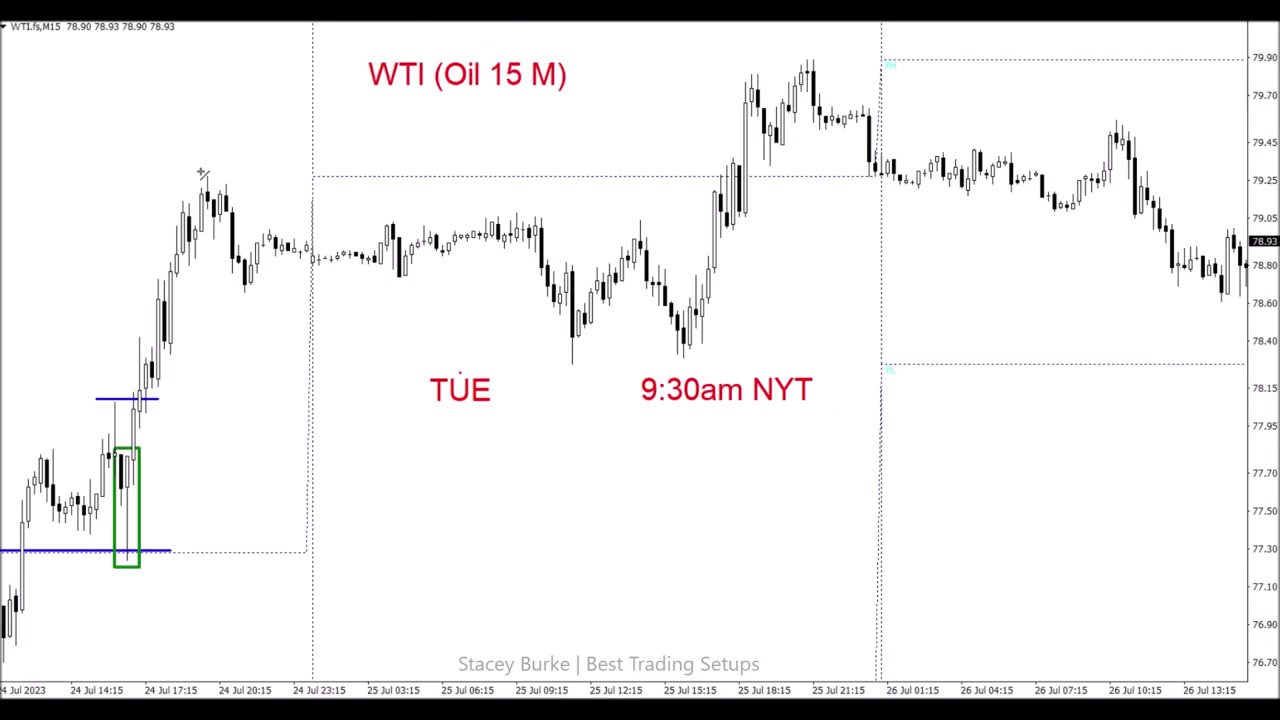
# Draw horizontal WTI trendlines from the 24 July high at about 79.27, under the 25 July lows near 78.26, and at the 25 July swing high near 79.05.
pyautogui.moveTo(197, 177); pyautogui.dragTo(770, 177)
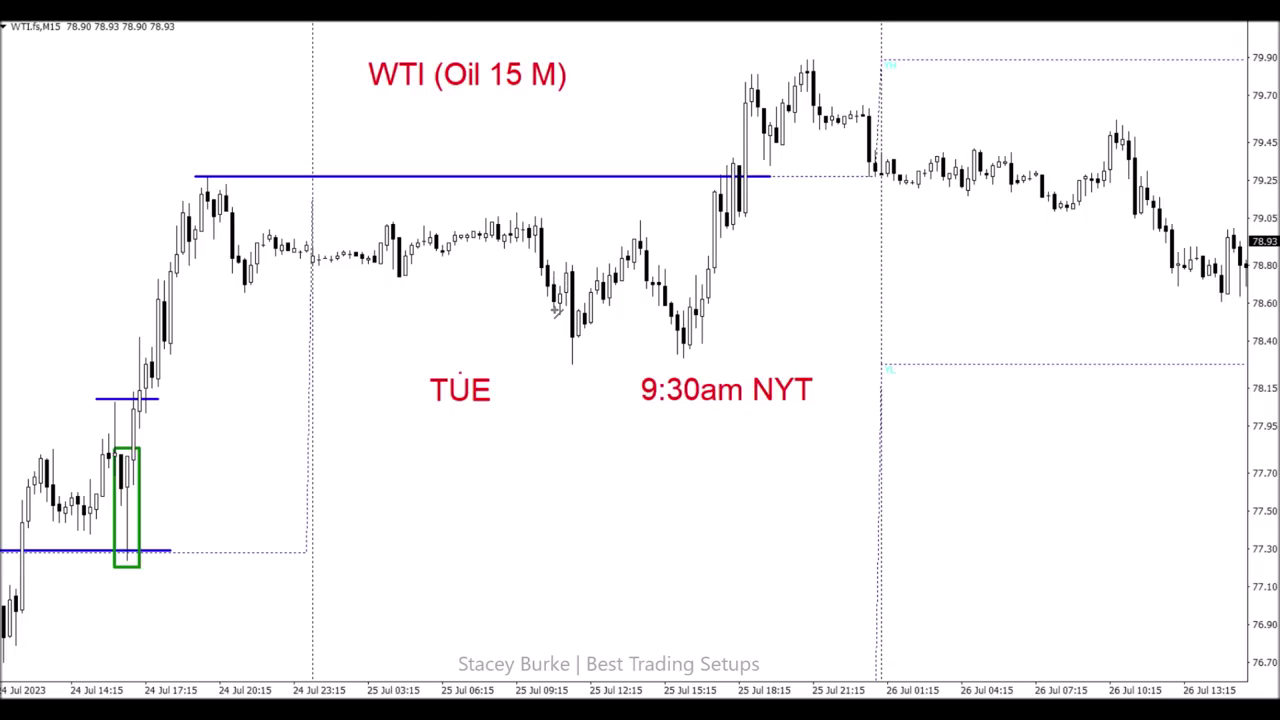
pyautogui.moveTo(566, 366); pyautogui.dragTo(735, 367)
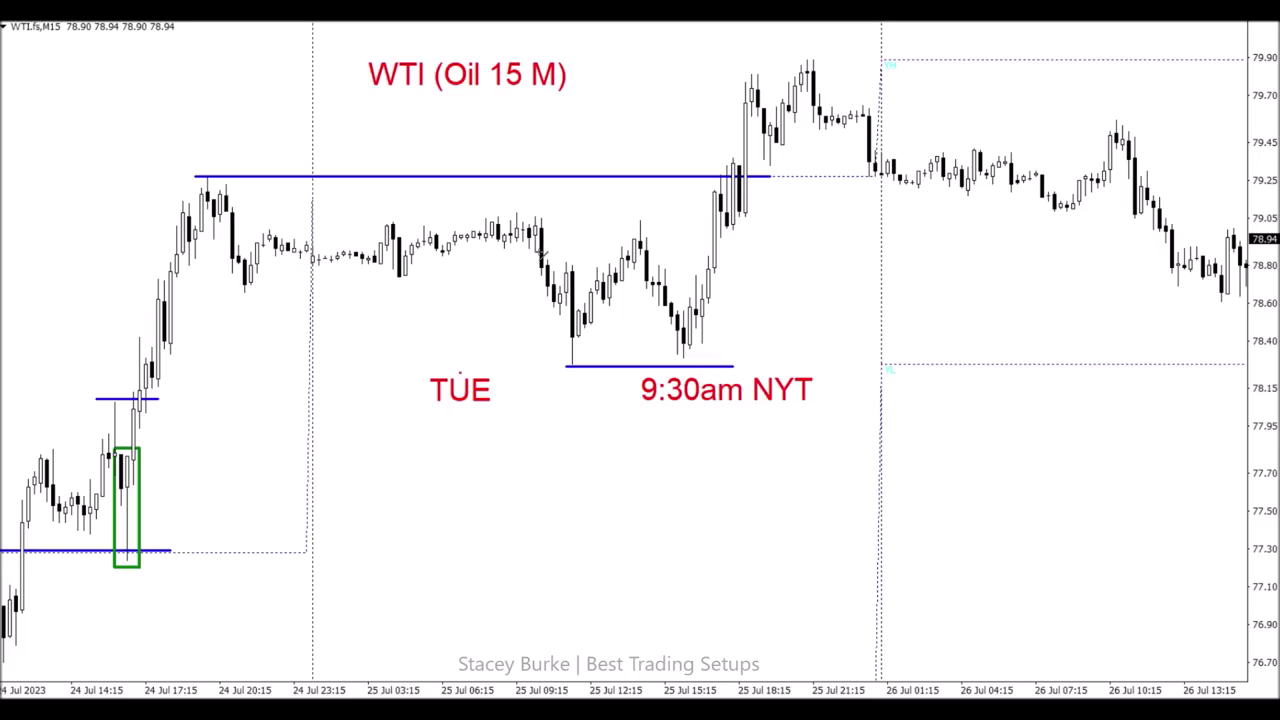
pyautogui.moveTo(543, 250)
pyautogui.mouseDown()
pyautogui.moveTo(626, 251)
pyautogui.moveTo(634, 214)
pyautogui.moveTo(752, 222)
pyautogui.mouseUp()
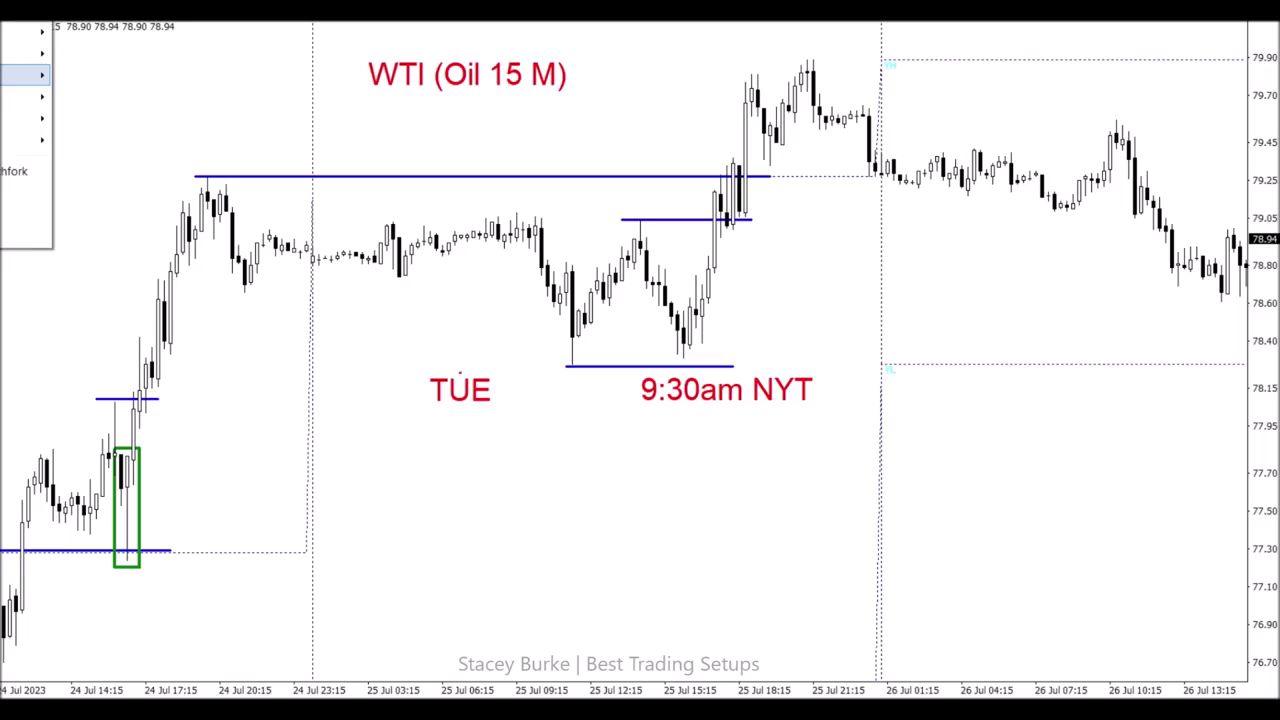
# Draw a rectangle around the 25 July candles at the 9:30am NYT low, from about 78.6 down to about 78.3.
pyautogui.click(20, 116)
pyautogui.click(100, 117)
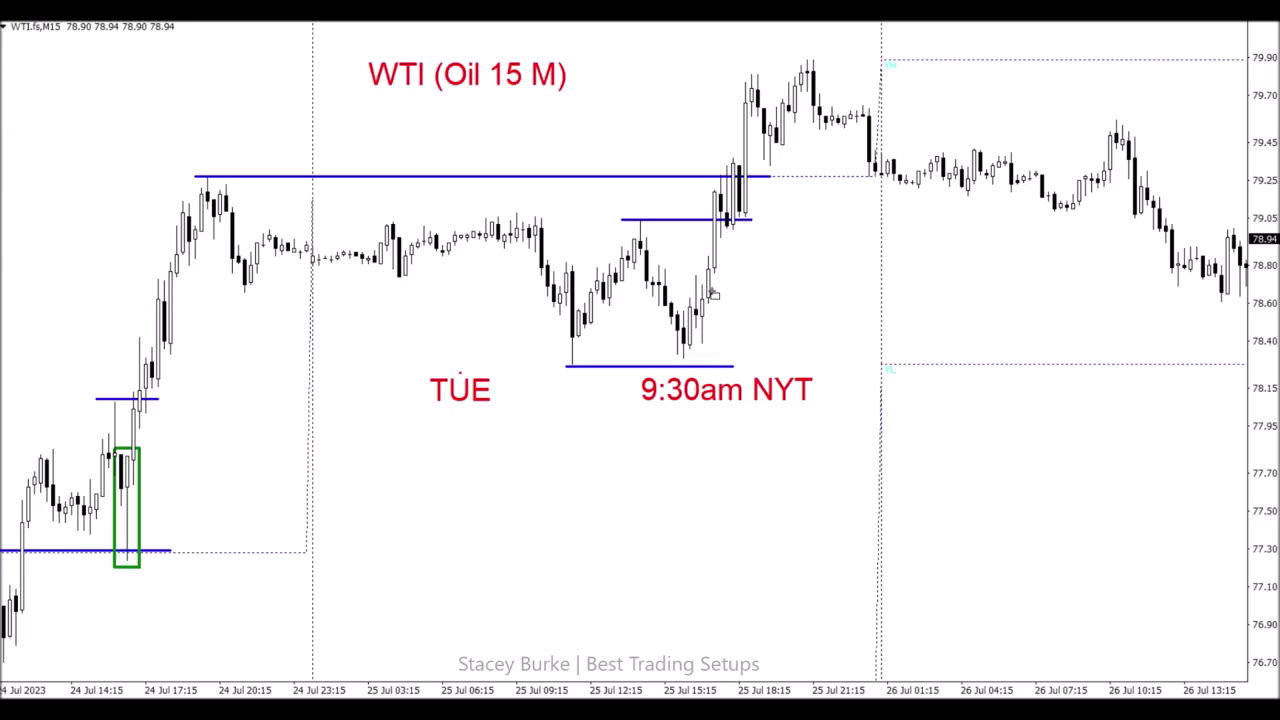
pyautogui.moveTo(677, 297); pyautogui.dragTo(713, 356)
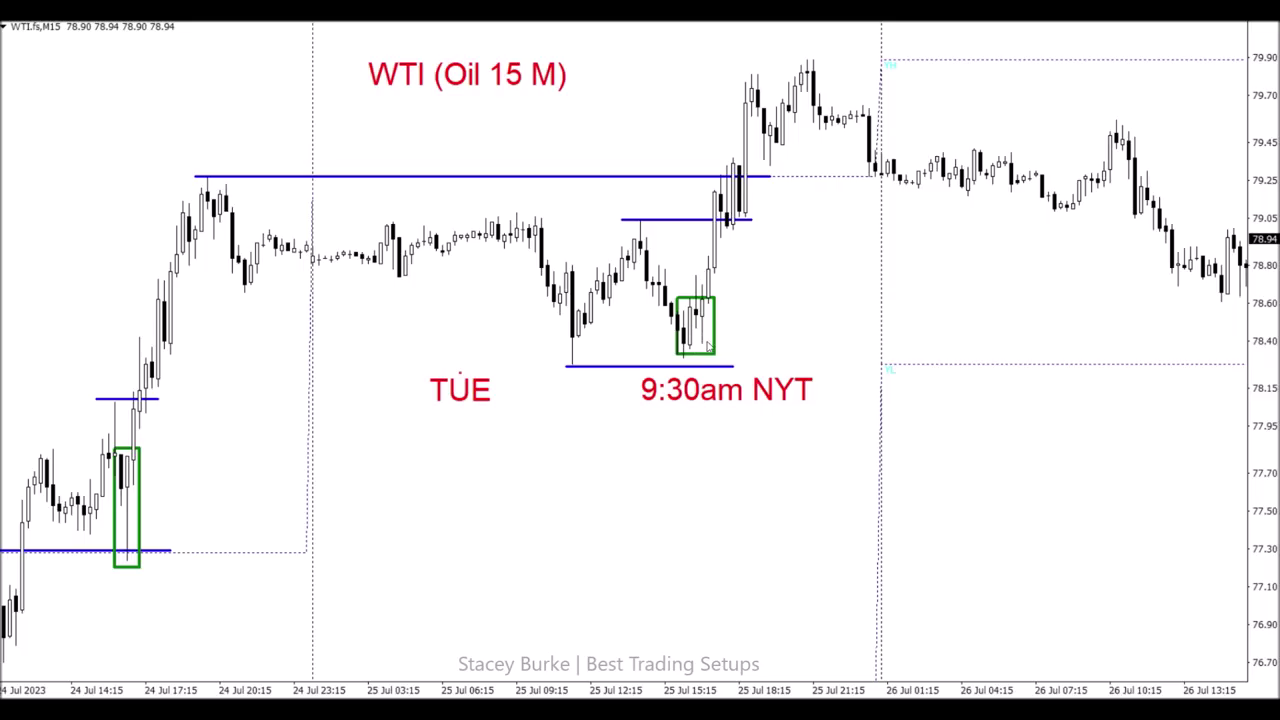
# Enlarge the rectangle at the 25 July 9:30am NYT low to include one more candle and reach up to about 78.7.
pyautogui.moveTo(714, 297); pyautogui.dragTo(720, 286)
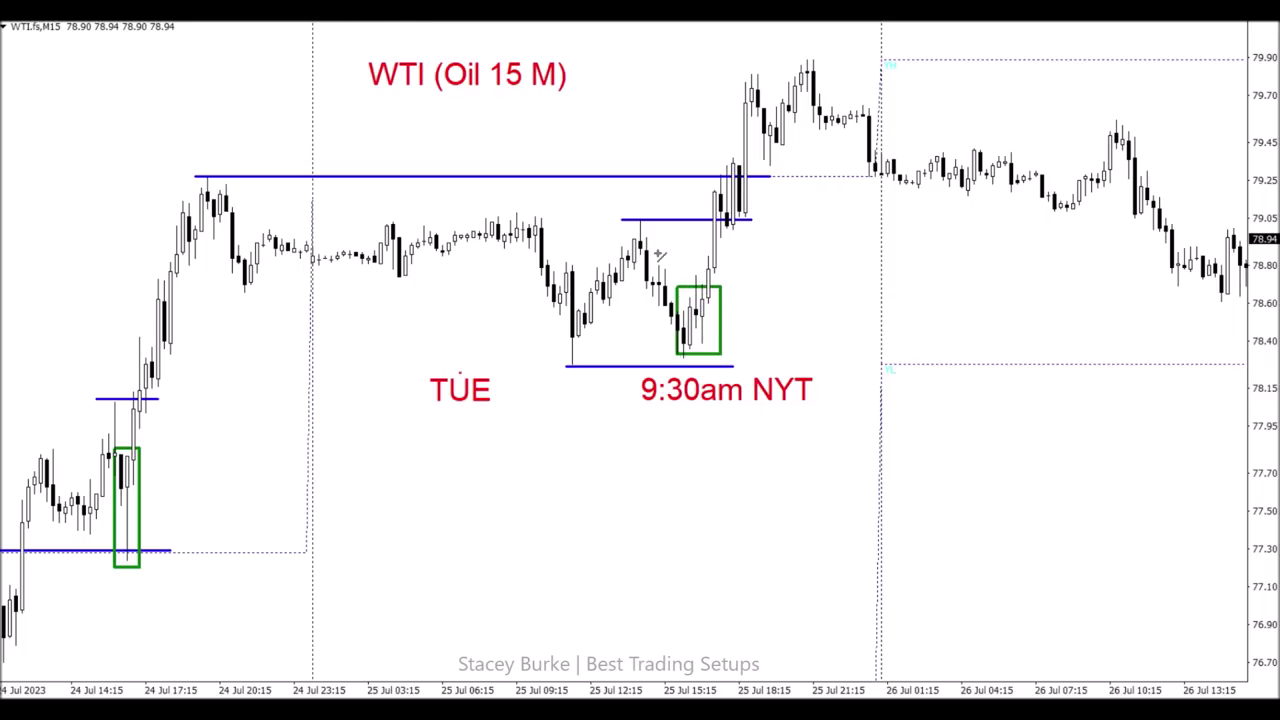
pyautogui.moveTo(683, 311); pyautogui.dragTo(722, 311)
pyautogui.moveTo(238, 292); pyautogui.dragTo(552, 292)
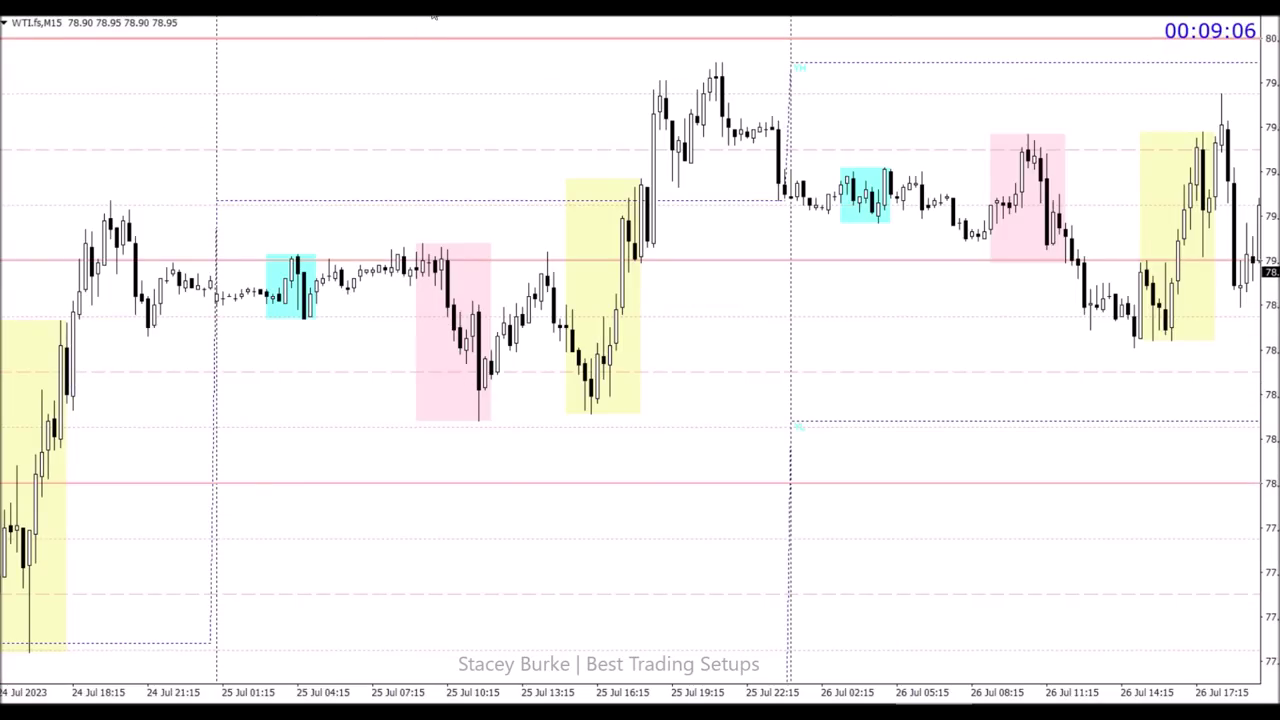
# Draw horizontal trendlines at the pink-session high and the yellow-session low on 25 July, plus a rectangle around the pink-session drop.
pyautogui.moveTo(410, 240); pyautogui.dragTo(616, 241)
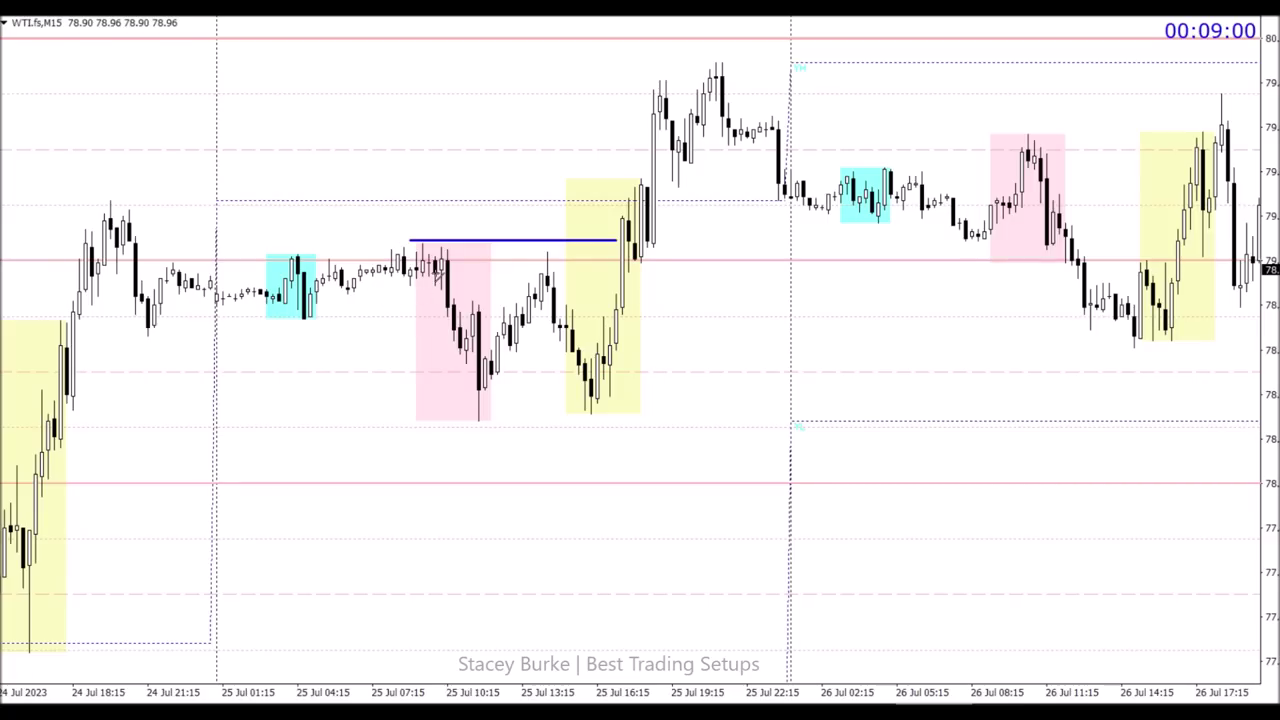
pyautogui.click(30, 8)
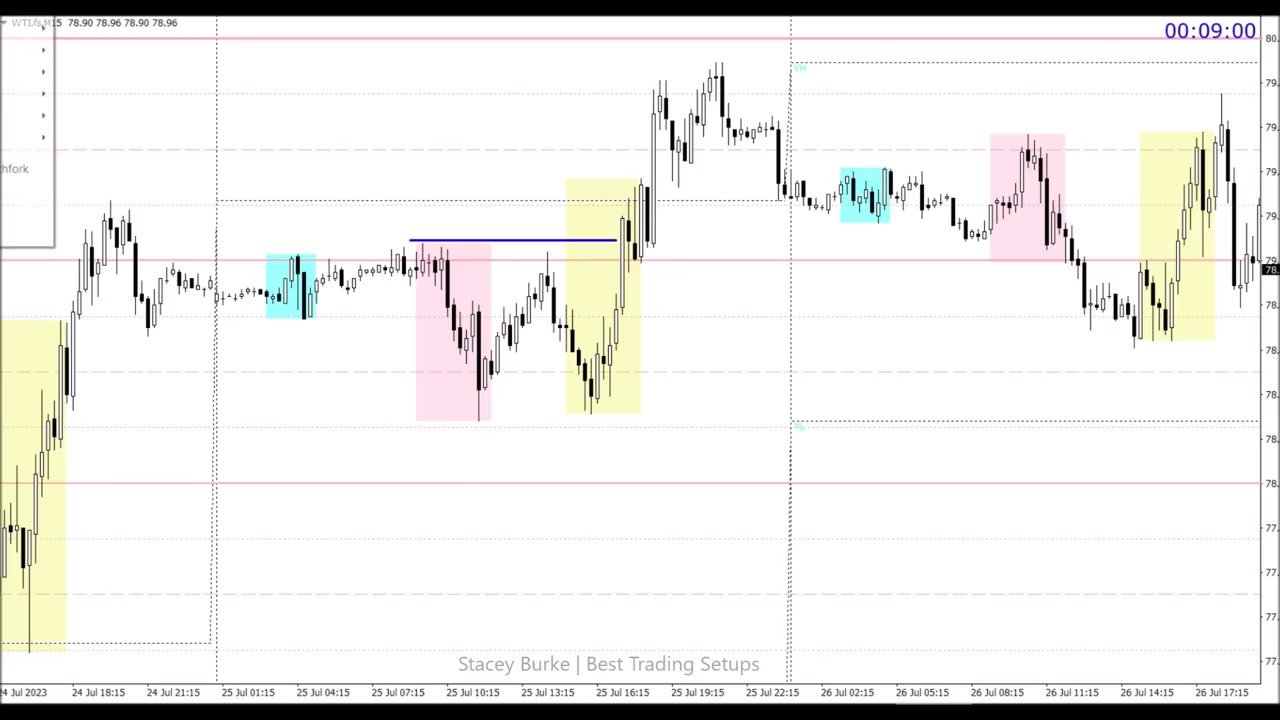
pyautogui.moveTo(20, 115)
pyautogui.click(108, 115)
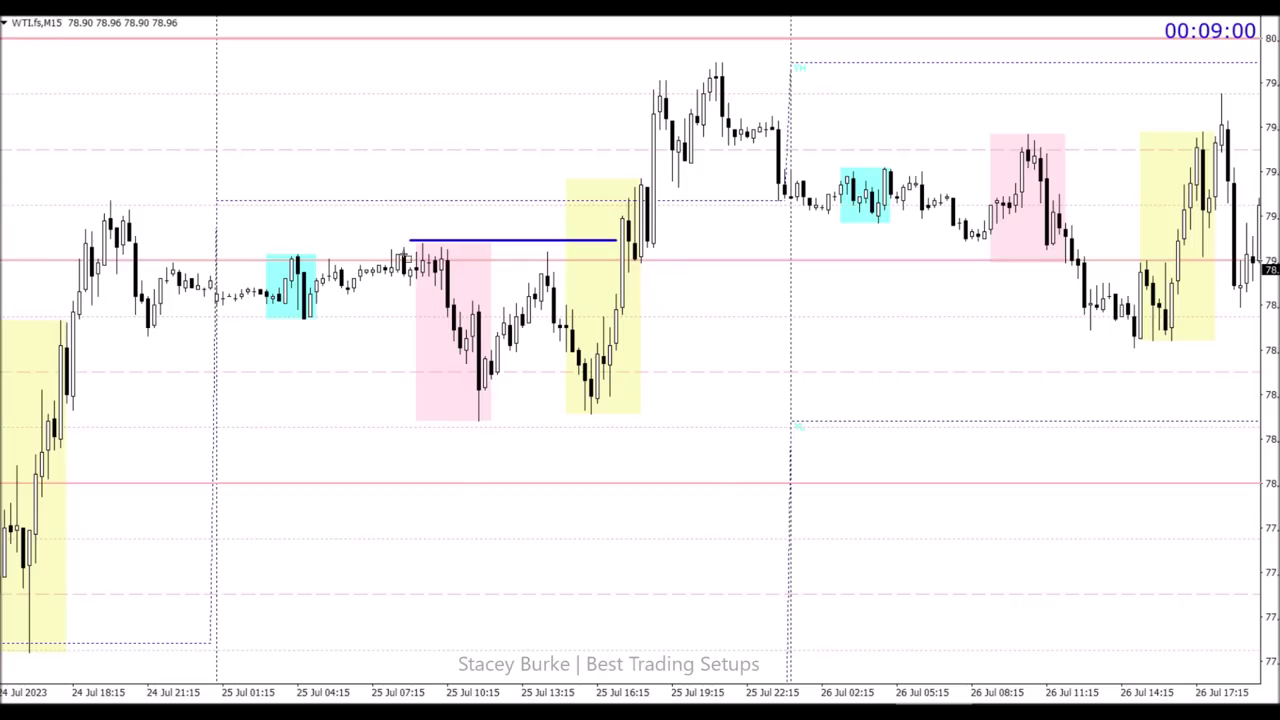
pyautogui.moveTo(433, 259); pyautogui.dragTo(474, 427)
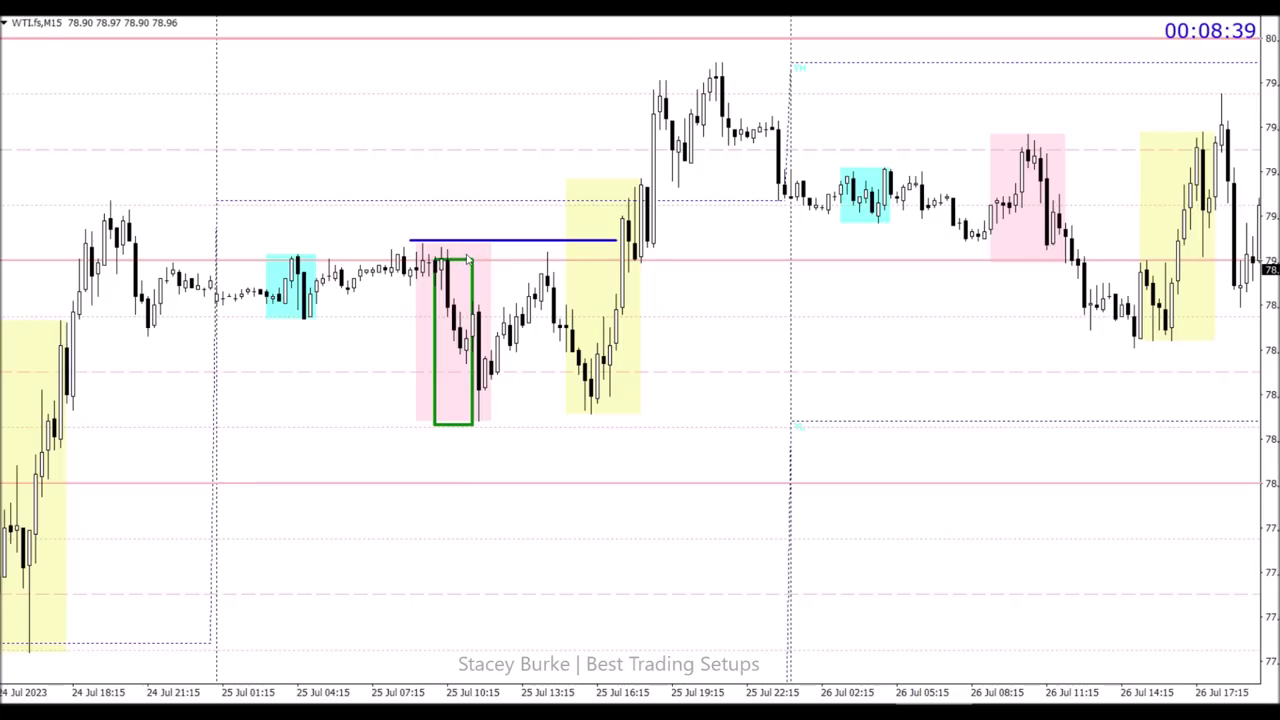
pyautogui.doubleClick(473, 424)
pyautogui.moveTo(474, 262)
pyautogui.mouseDown()
pyautogui.moveTo(476, 247)
pyautogui.moveTo(479, 262)
pyautogui.mouseUp()
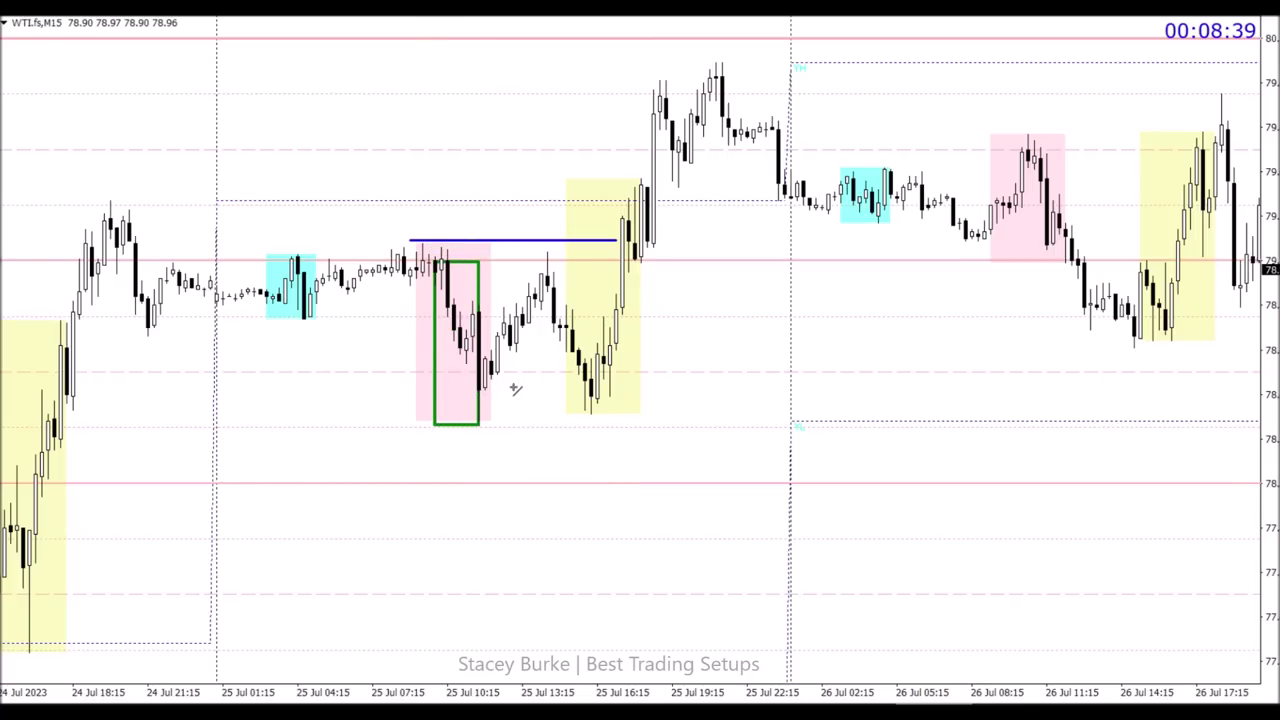
pyautogui.moveTo(471, 409); pyautogui.dragTo(621, 408)
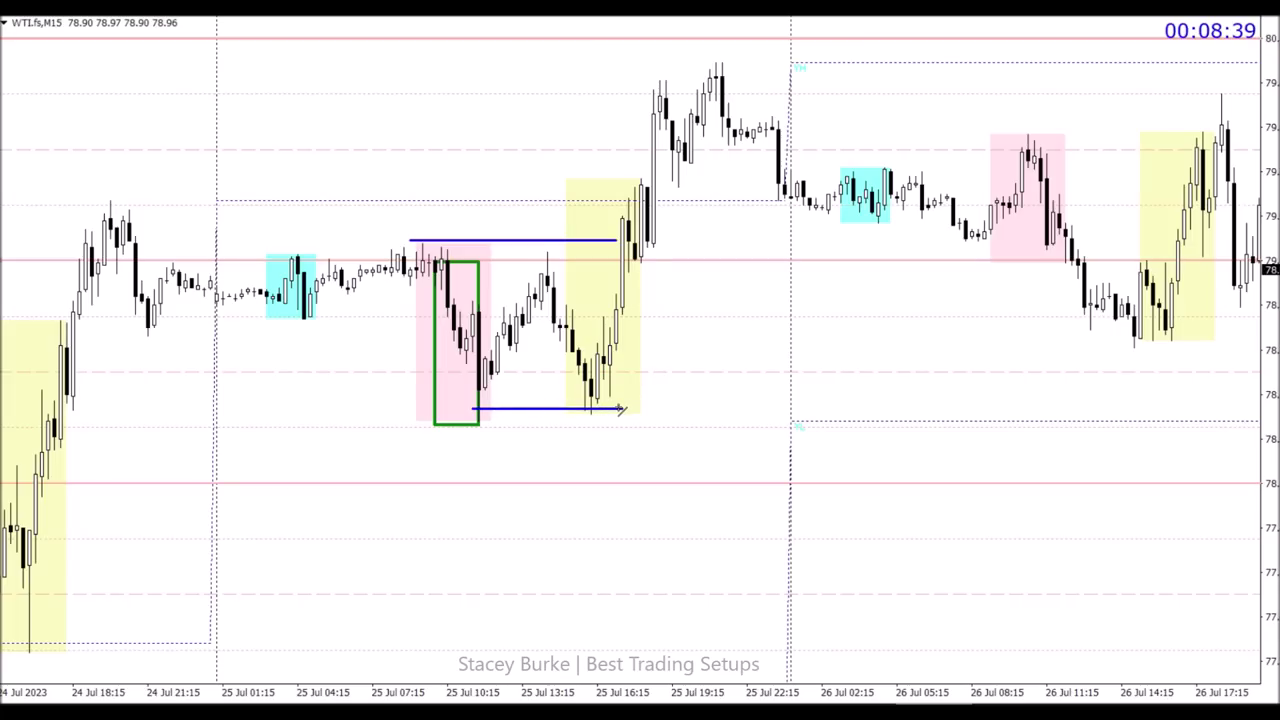
pyautogui.click(20, 8)
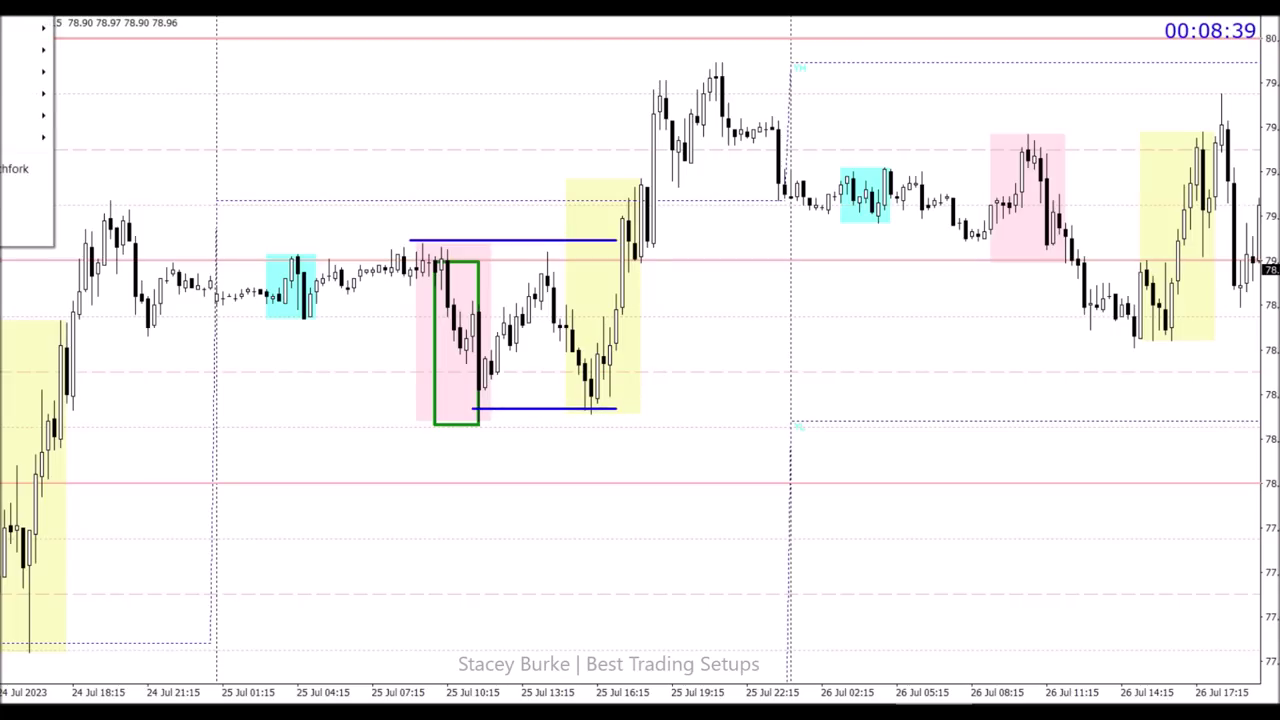
pyautogui.moveTo(10, 116)
pyautogui.click(63, 116)
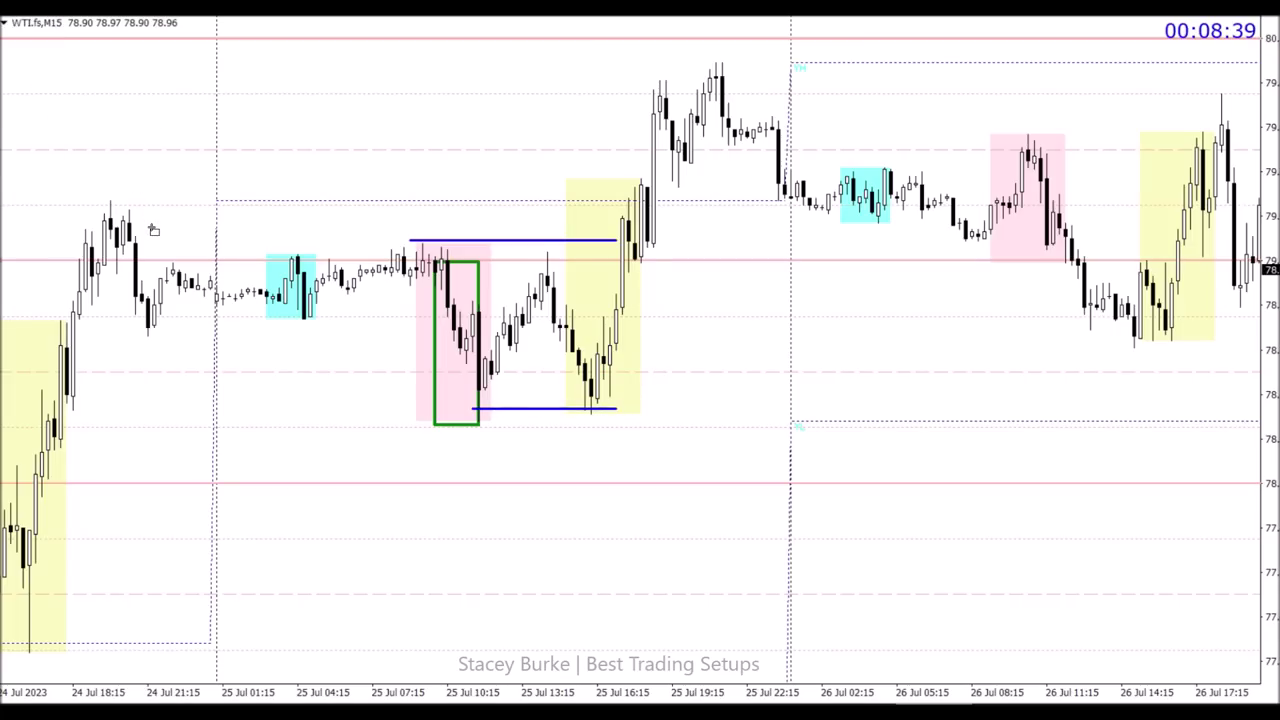
pyautogui.moveTo(147, 248)
pyautogui.mouseDown()
pyautogui.moveTo(531, 252)
pyautogui.moveTo(605, 211)
pyautogui.mouseUp()
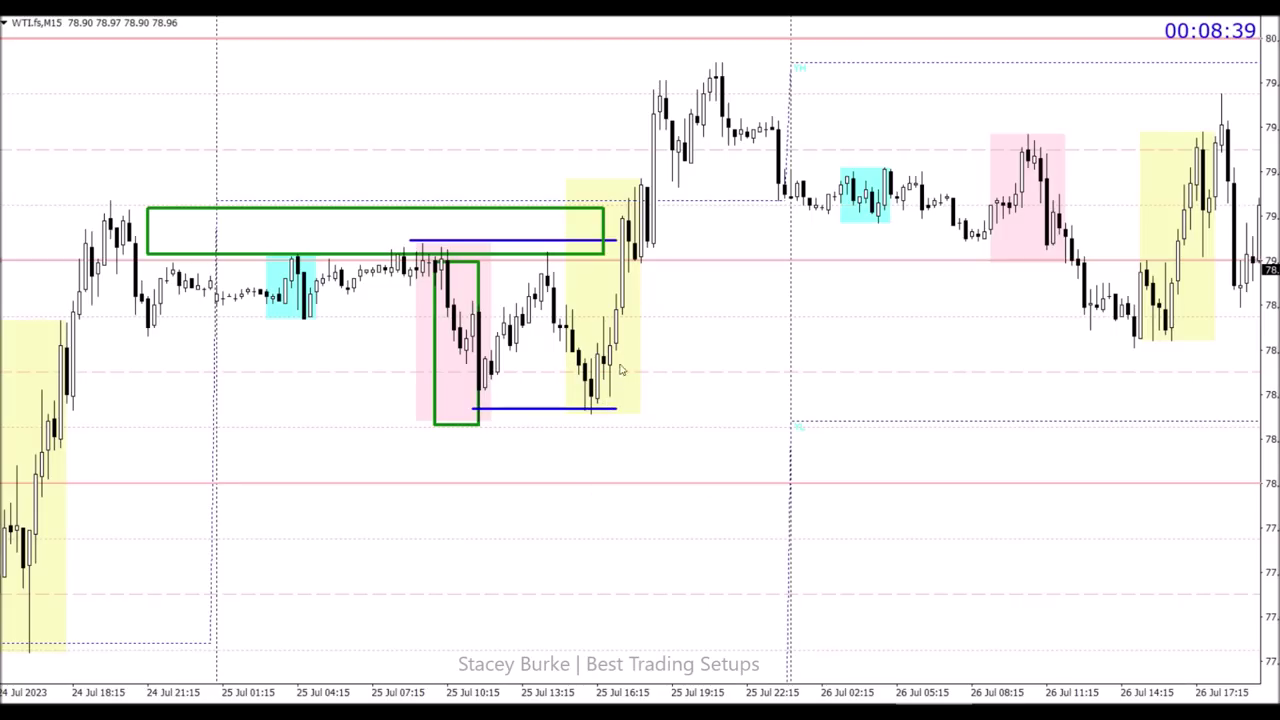
pyautogui.moveTo(668, 122)
pyautogui.doubleClick(156, 253)
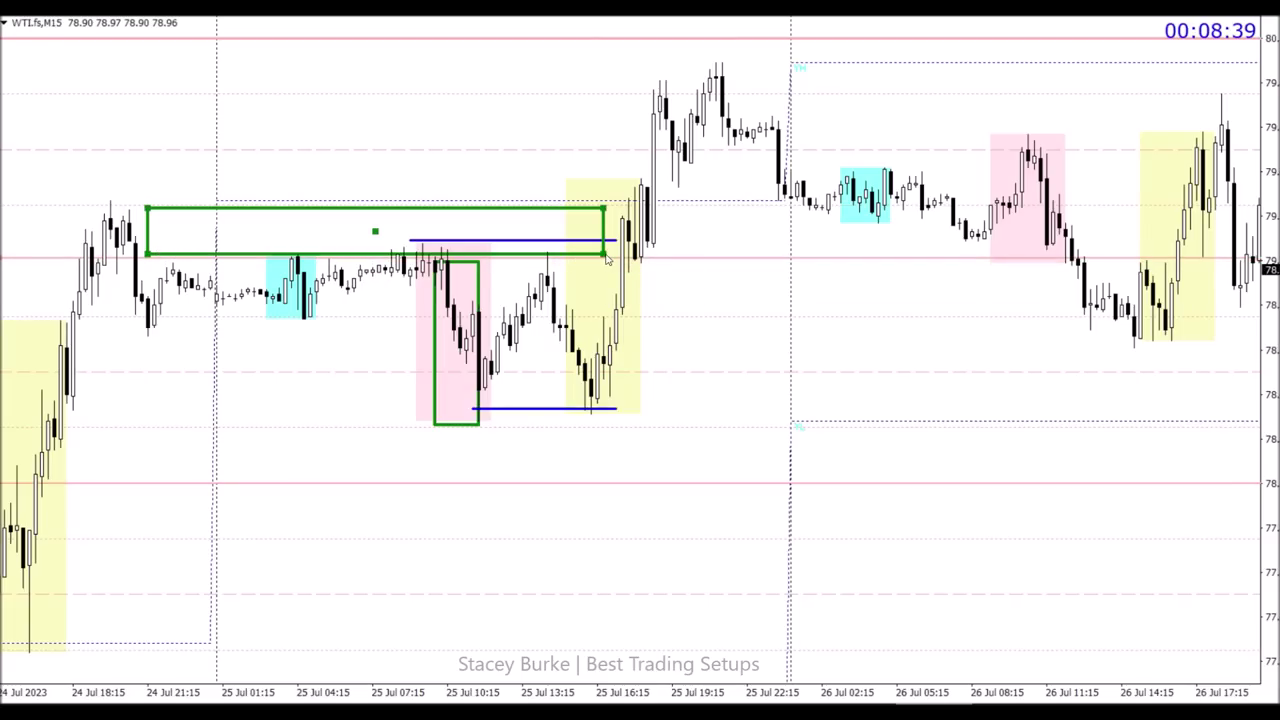
pyautogui.moveTo(604, 256); pyautogui.dragTo(282, 262)
pyautogui.moveTo(213, 233); pyautogui.dragTo(176, 279)
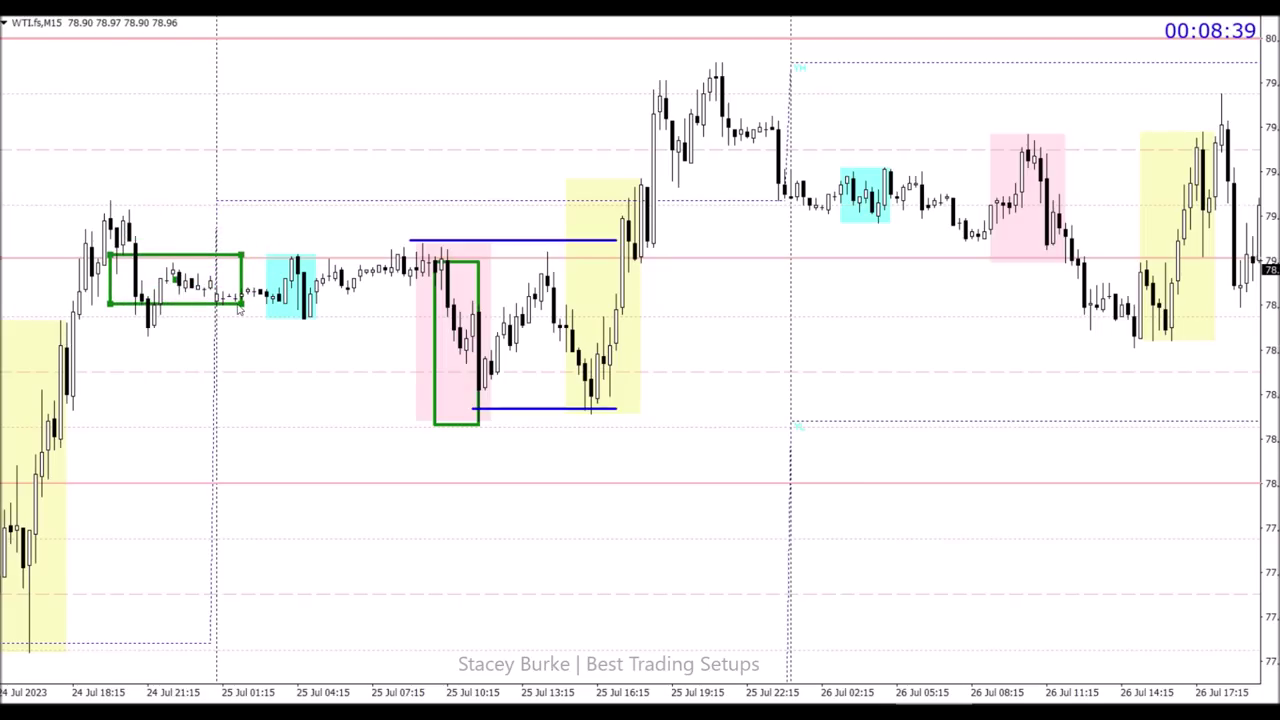
pyautogui.moveTo(240, 310); pyautogui.dragTo(243, 310)
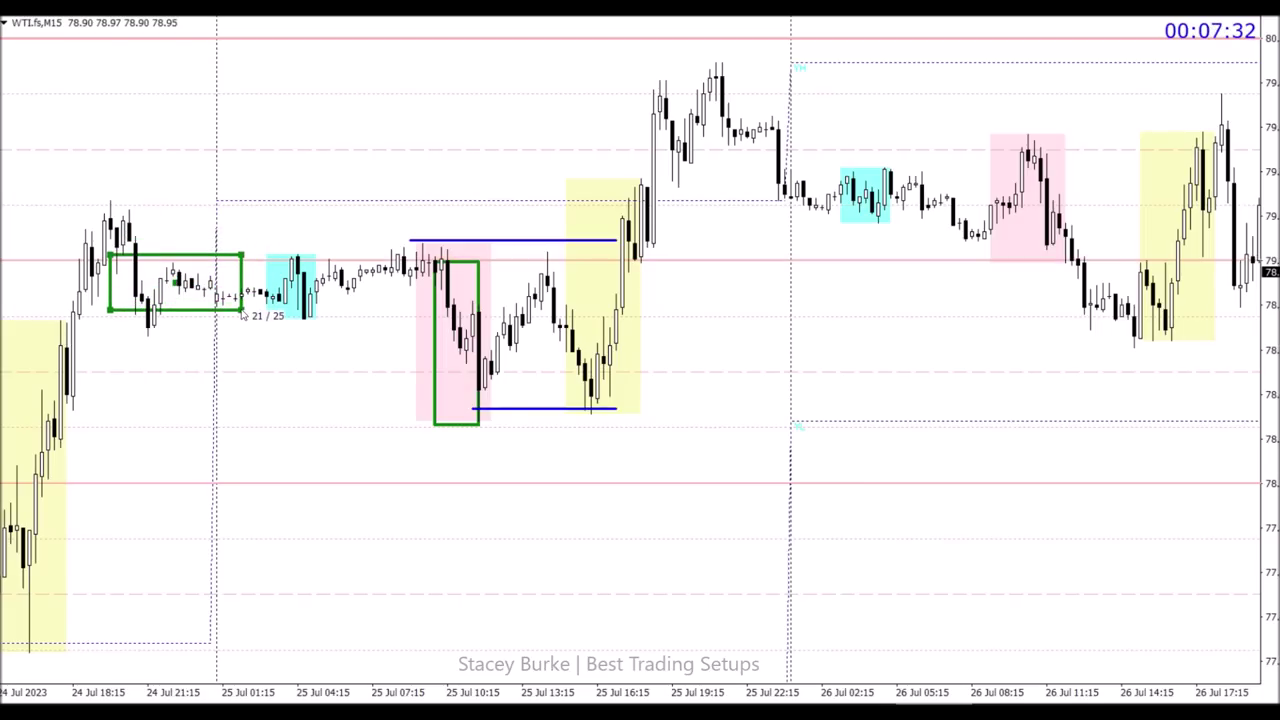
pyautogui.moveTo(243, 310); pyautogui.dragTo(654, 432)
pyautogui.press('Delete')
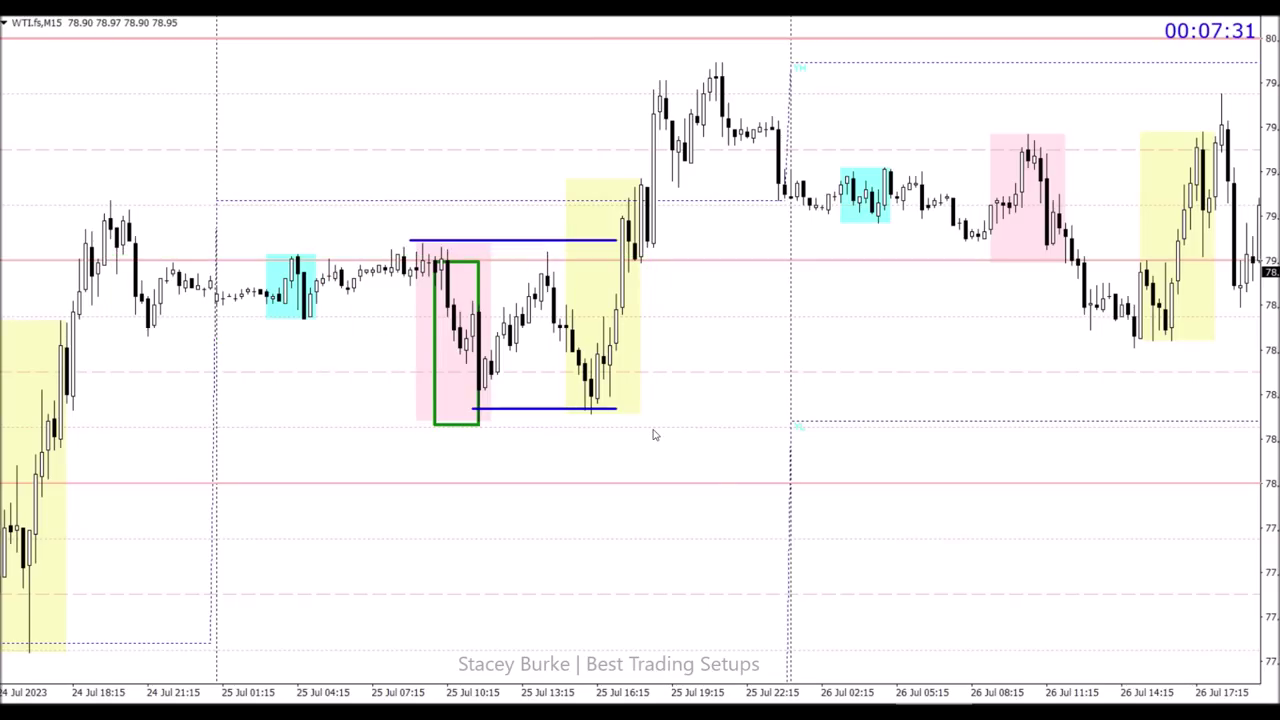
# Mark the 24 July evening high with an inverted V of two trendlines and the following pullback low with a V.
pyautogui.scroll(3, 479, 369)
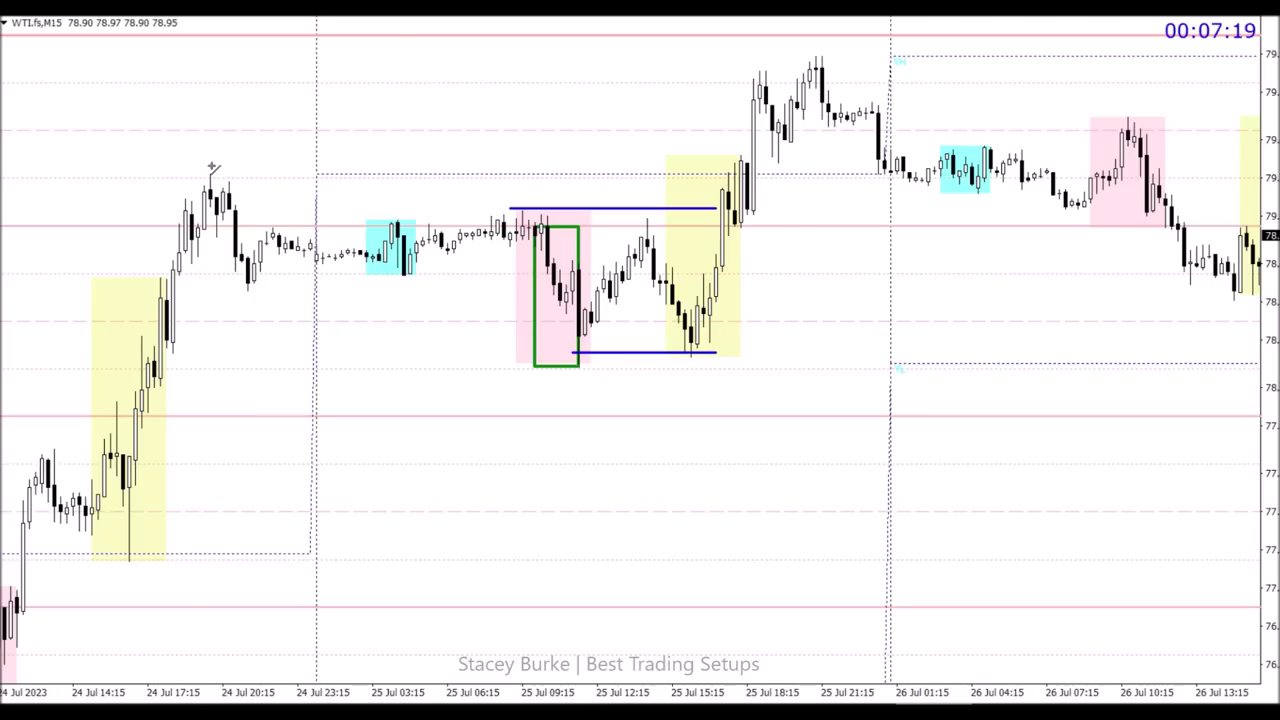
pyautogui.moveTo(210, 174); pyautogui.dragTo(172, 244)
pyautogui.moveTo(210, 172); pyautogui.dragTo(248, 246)
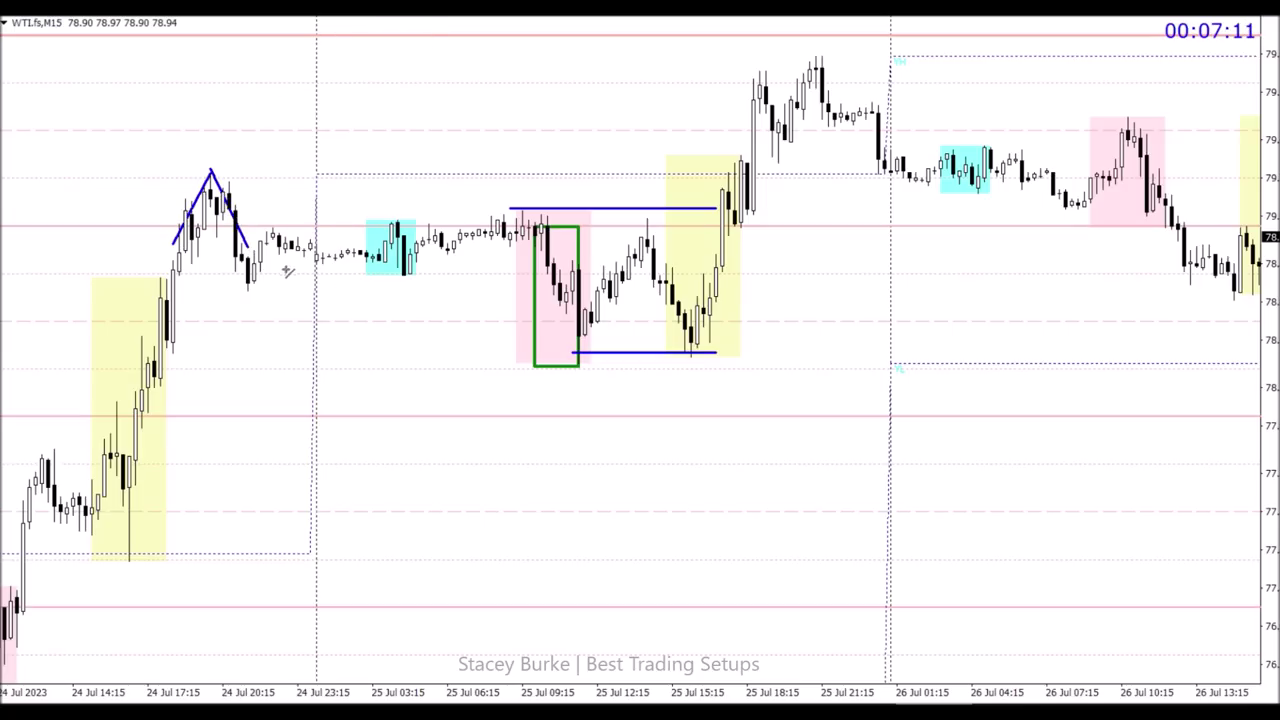
pyautogui.moveTo(216, 262)
pyautogui.mouseDown()
pyautogui.moveTo(248, 298)
pyautogui.moveTo(286, 260)
pyautogui.mouseUp()
# Delete the green rectangle in the 25 July pink session and mark that session's low with a V of two trendlines.
pyautogui.doubleClick(577, 366)
pyautogui.press('Delete')
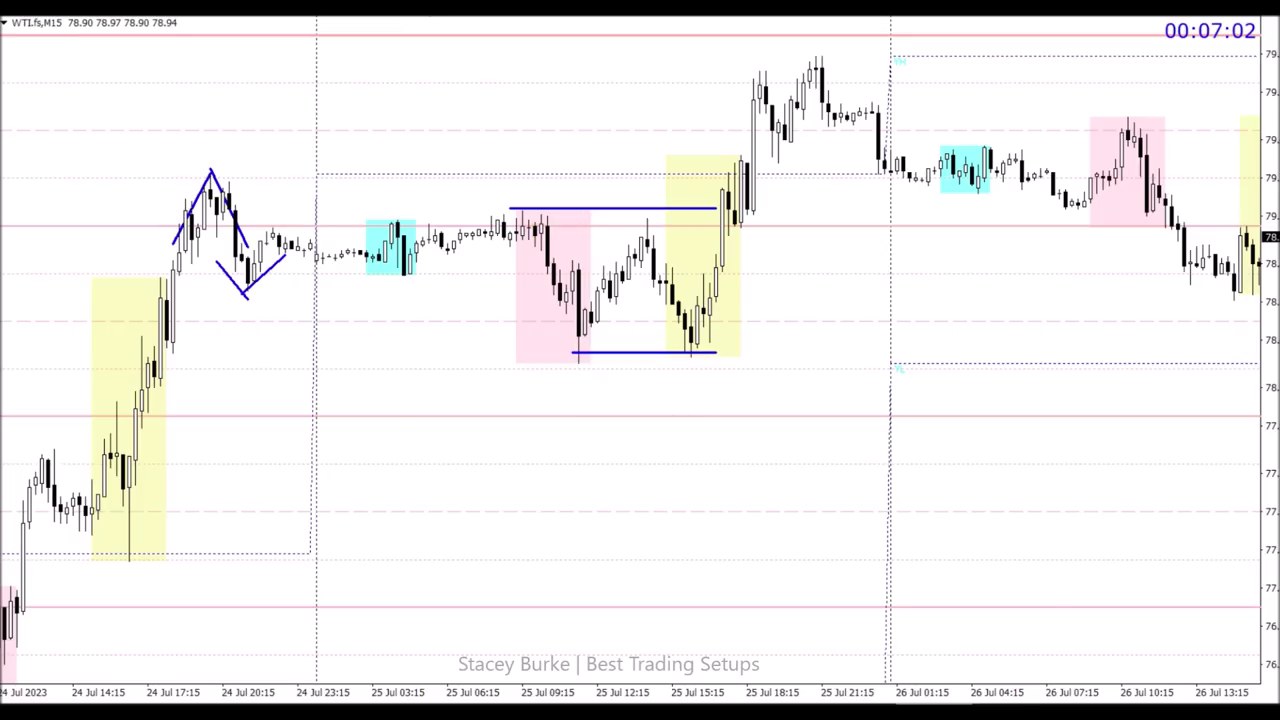
pyautogui.moveTo(547, 300); pyautogui.dragTo(578, 366)
pyautogui.moveTo(580, 364); pyautogui.dragTo(604, 314)
# Delete the two V-shaped trendlines under the 24 July pullback low.
pyautogui.doubleClick(242, 296)
pyautogui.doubleClick(240, 292)
pyautogui.press('Delete')
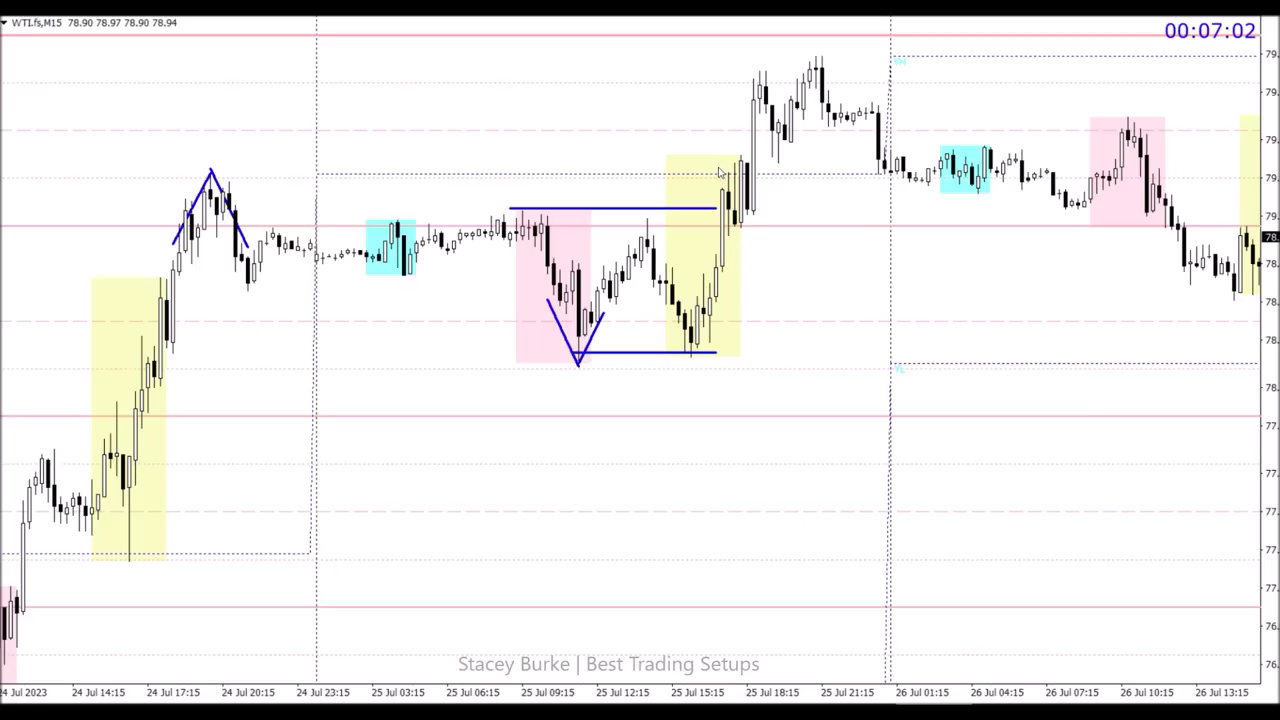
# Mark the 25 July evening high with an inverted V of two trendlines.
pyautogui.scroll(-3, 705, 176)
pyautogui.scroll(-3, 535, 172)
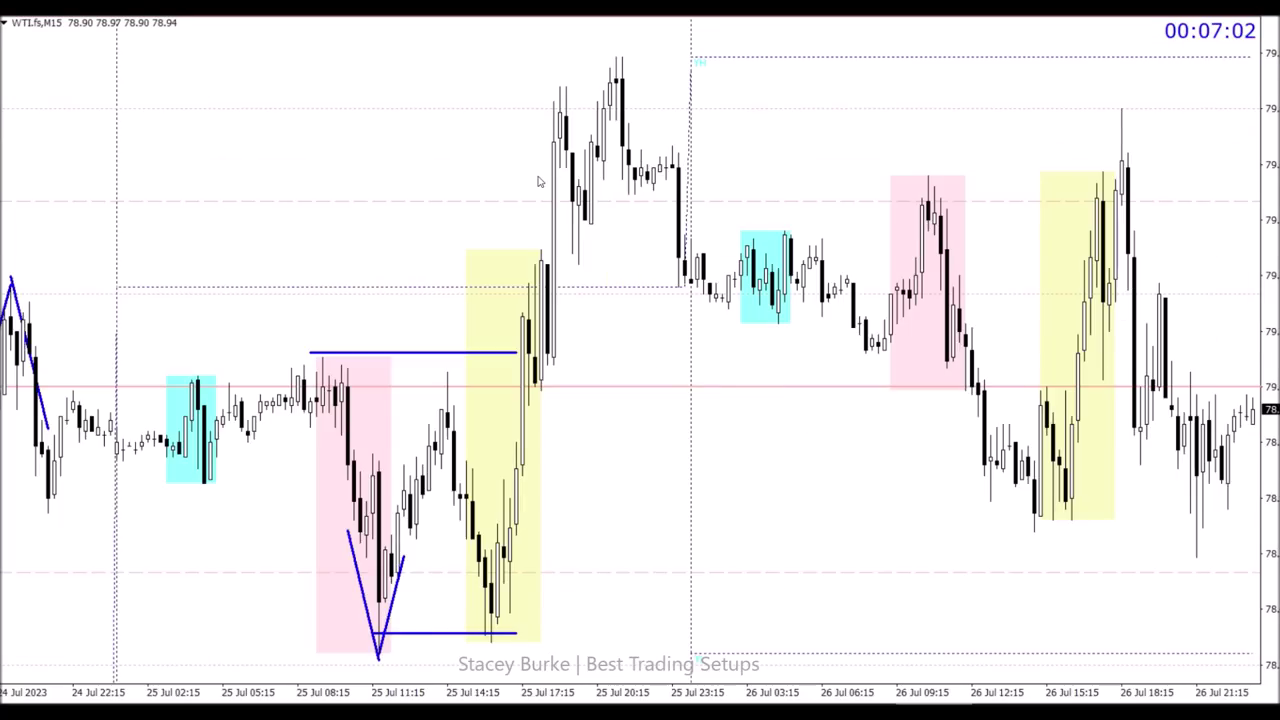
pyautogui.moveTo(1272, 151); pyautogui.dragTo(1251, 206)
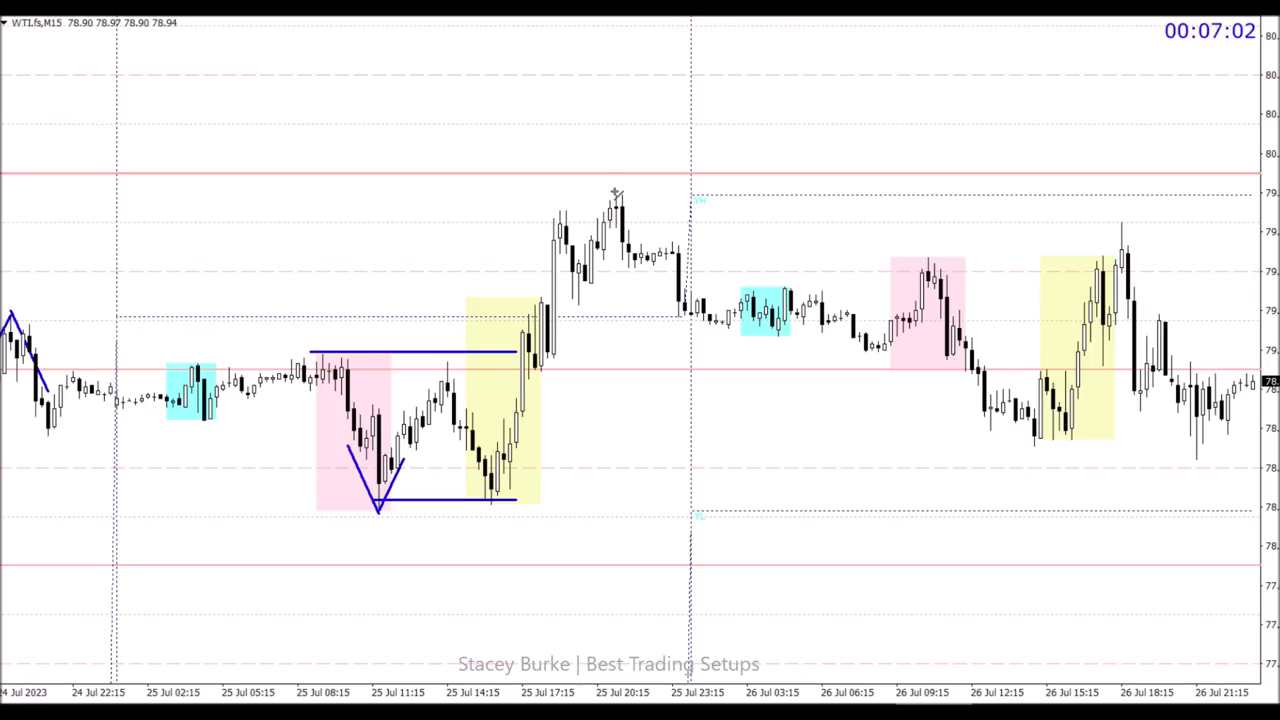
pyautogui.moveTo(616, 193); pyautogui.dragTo(585, 250)
pyautogui.moveTo(616, 193); pyautogui.dragTo(642, 246)
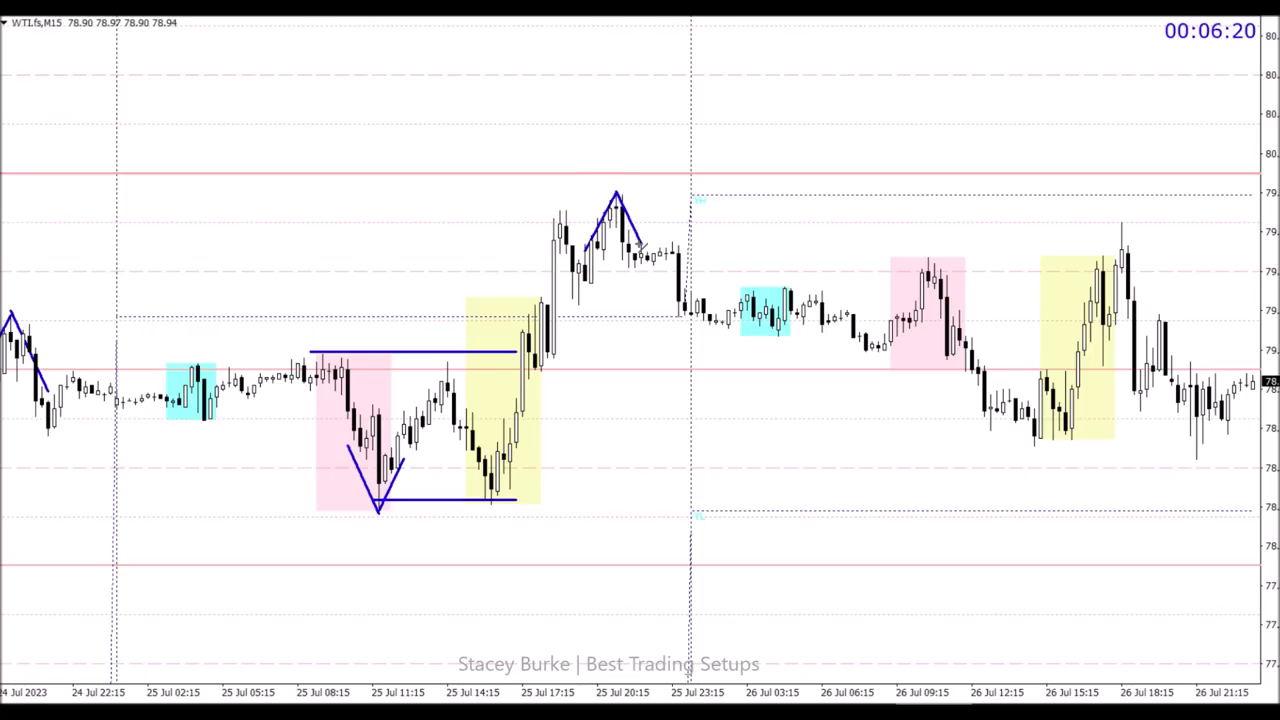
# Draw horizontal trendlines under the low before the 26 July pink session and from that session's high across the yellow-session highs.
pyautogui.press('End')
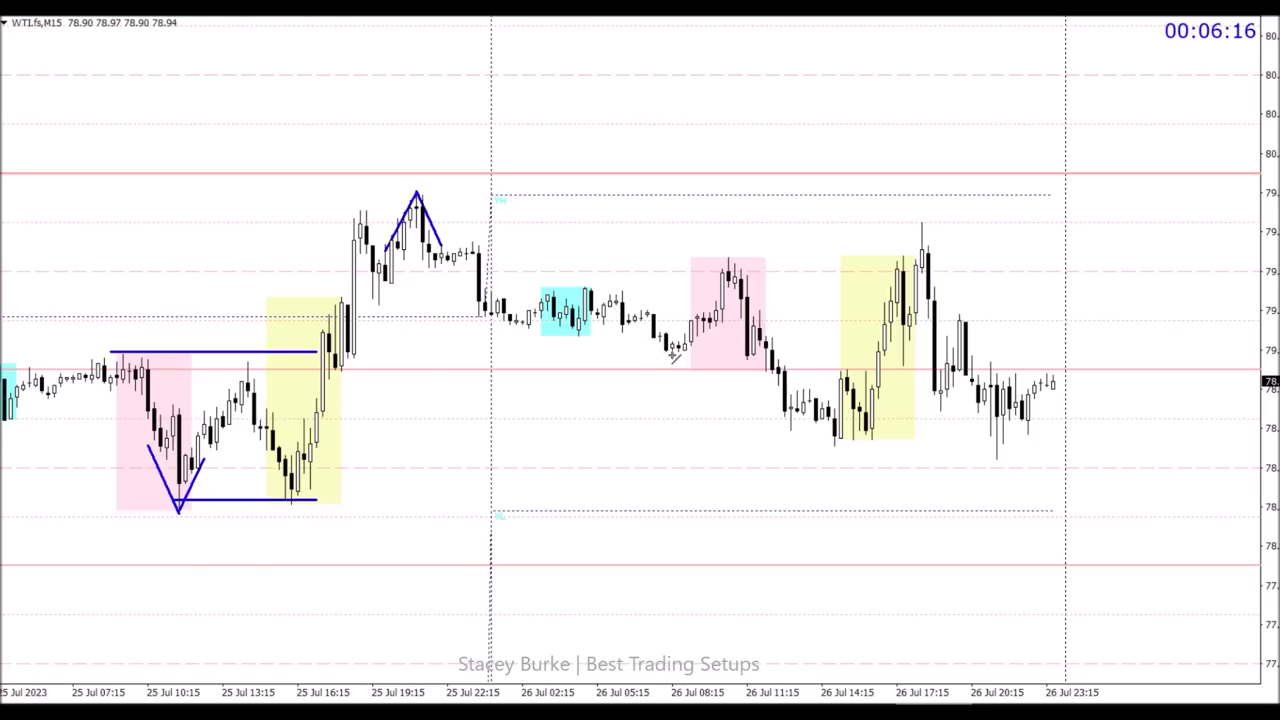
pyautogui.moveTo(657, 349); pyautogui.dragTo(750, 352)
pyautogui.moveTo(728, 257); pyautogui.dragTo(953, 256)
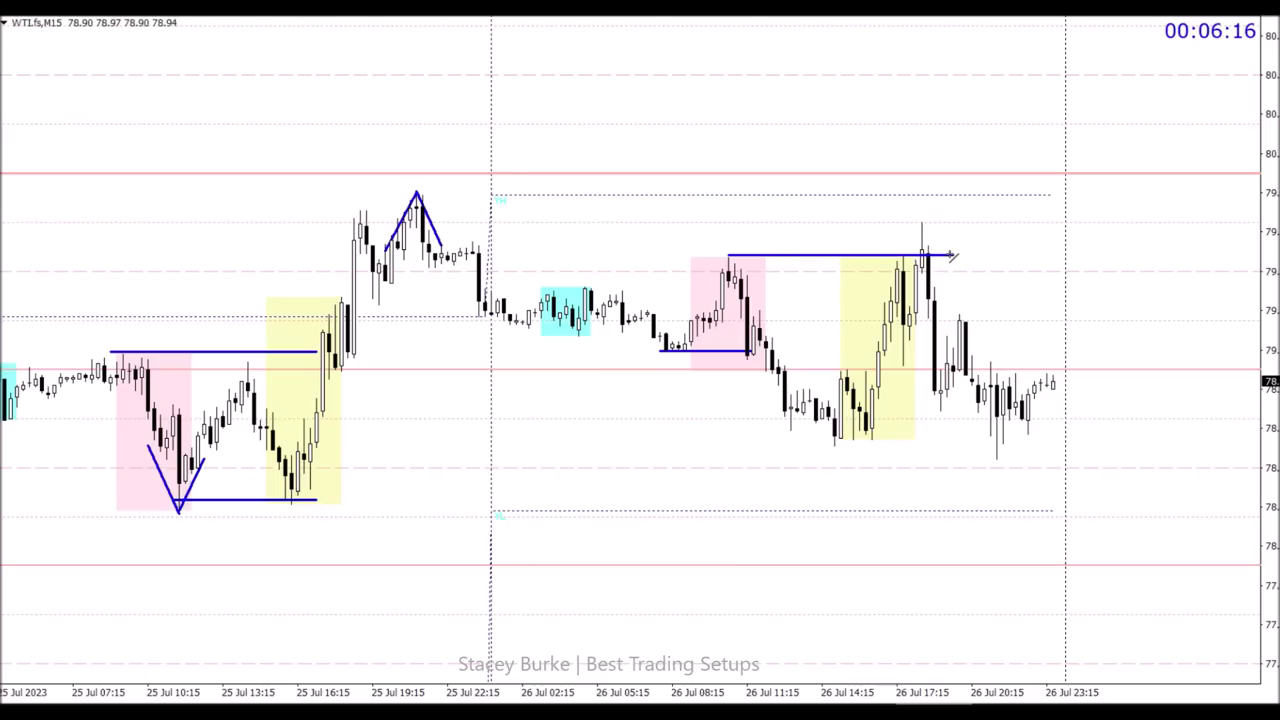
# Reshape the lower 26 July trendline into one side of a V at the low before the yellow session and add the other side.
pyautogui.moveTo(707, 352); pyautogui.dragTo(752, 388)
pyautogui.moveTo(849, 447); pyautogui.dragTo(835, 446)
pyautogui.moveTo(752, 389); pyautogui.dragTo(803, 402)
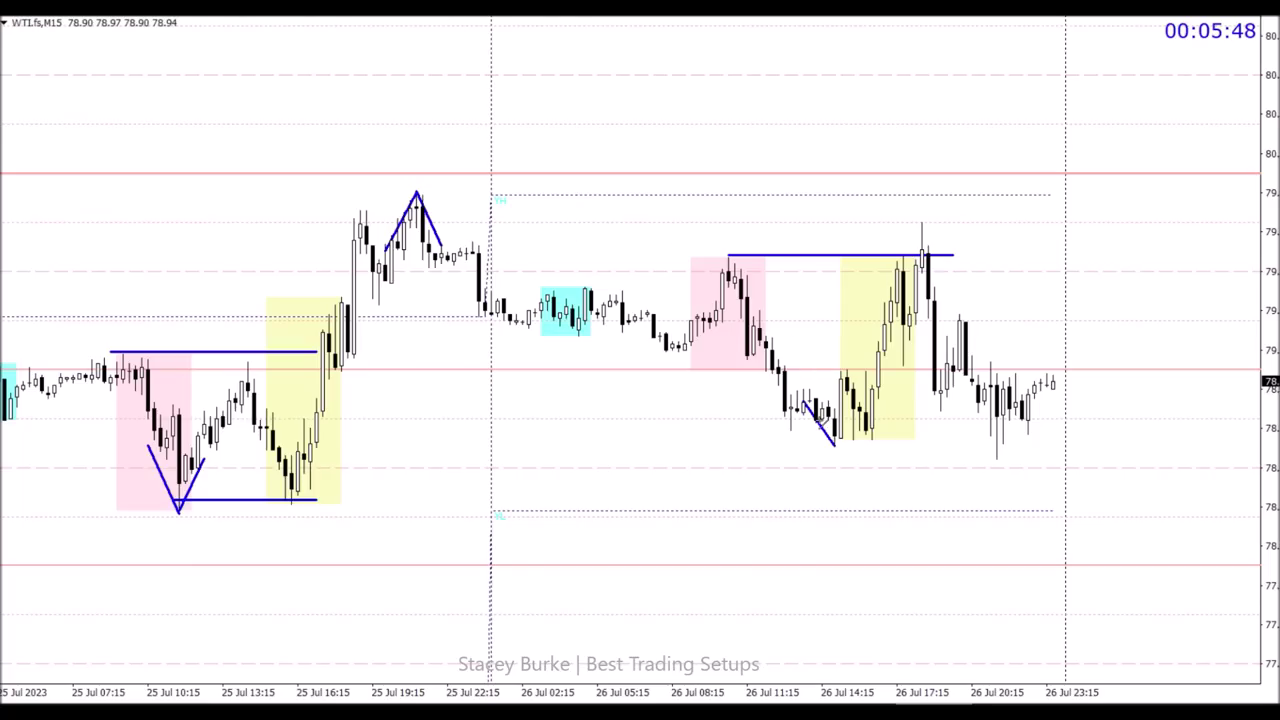
pyautogui.moveTo(834, 445); pyautogui.dragTo(857, 400)
# Draw a short horizontal trendline above the consolidation at the 26 July V and a rectangle around the yellow session's early pullback candles.
pyautogui.moveTo(840, 389); pyautogui.dragTo(779, 389)
pyautogui.rightClick(3, 18)
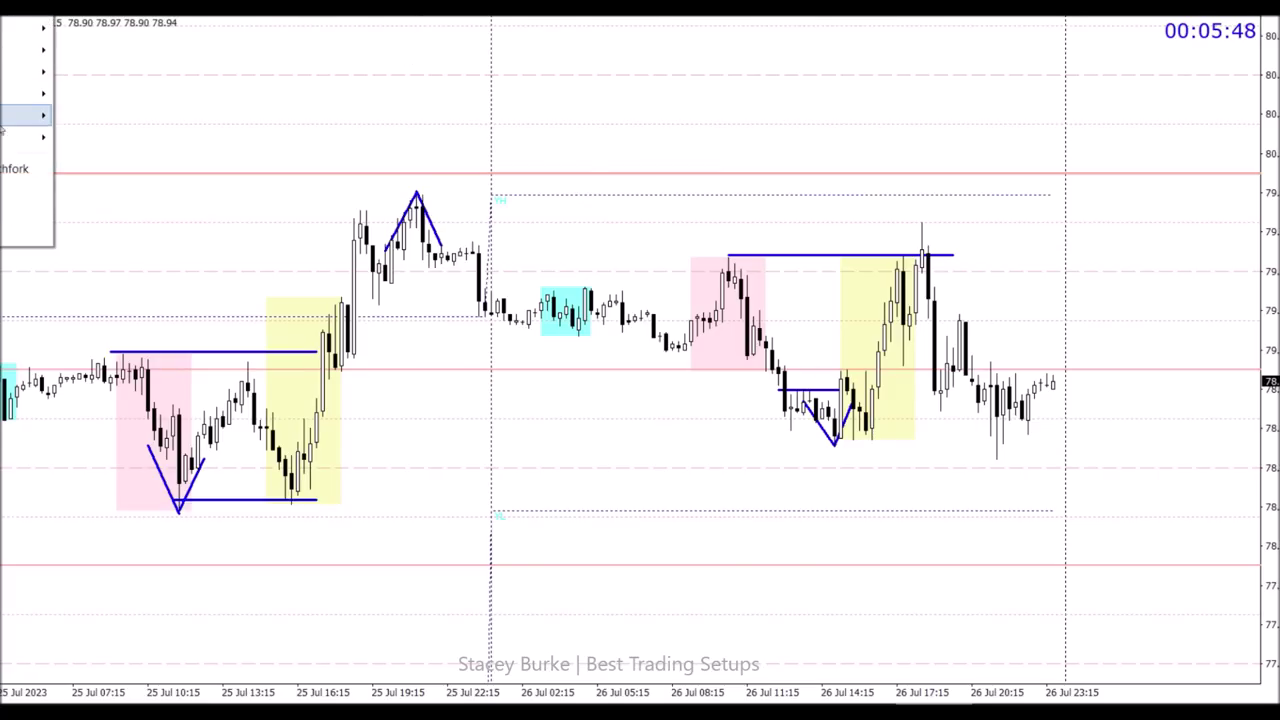
pyautogui.moveTo(8, 118)
pyautogui.click(100, 138)
pyautogui.moveTo(852, 384); pyautogui.dragTo(891, 444)
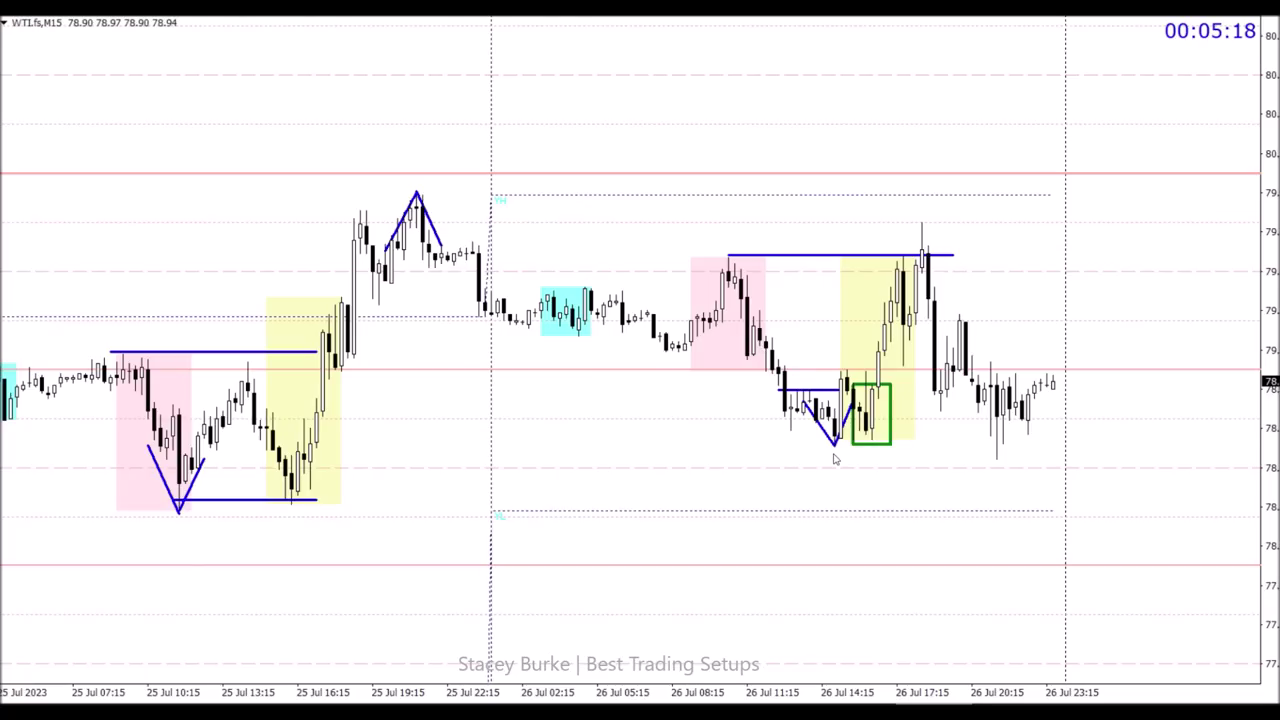
# Move the short trendline up to the swing high above the green rectangle and align the long upper trendline with the pink-session high.
pyautogui.moveTo(815, 393); pyautogui.dragTo(857, 373)
pyautogui.click(857, 372)
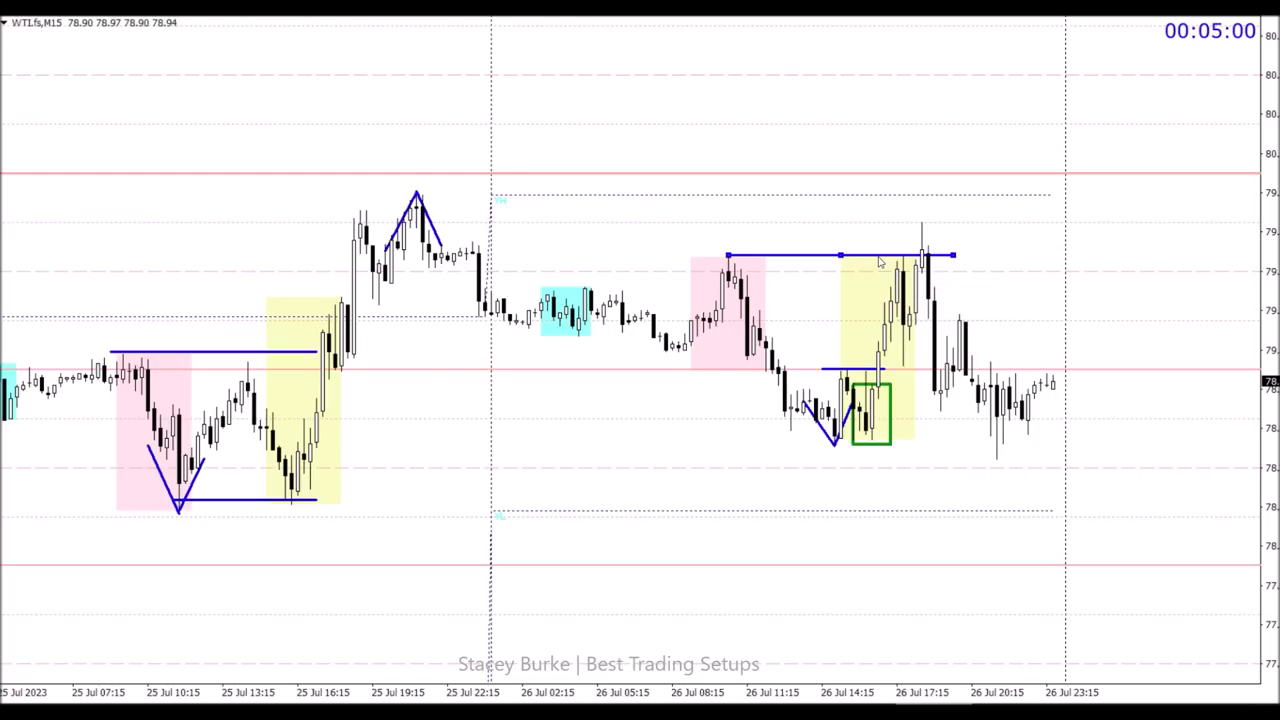
pyautogui.moveTo(840, 256); pyautogui.dragTo(821, 259)
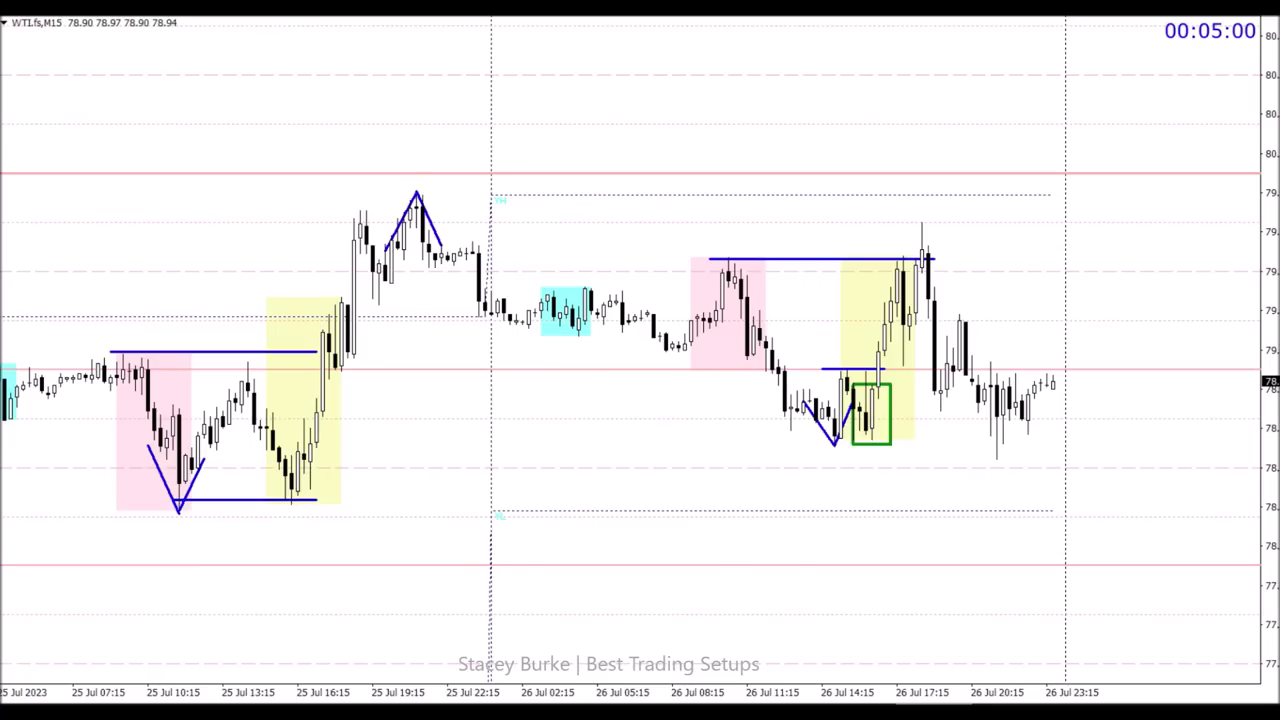
# Draw three similarly sized rectangles stacked vertically at the 26 July cyan session, one above it, one around it and one below it.
pyautogui.click(40, 114)
pyautogui.click(109, 114)
pyautogui.moveTo(535, 182); pyautogui.dragTo(598, 267)
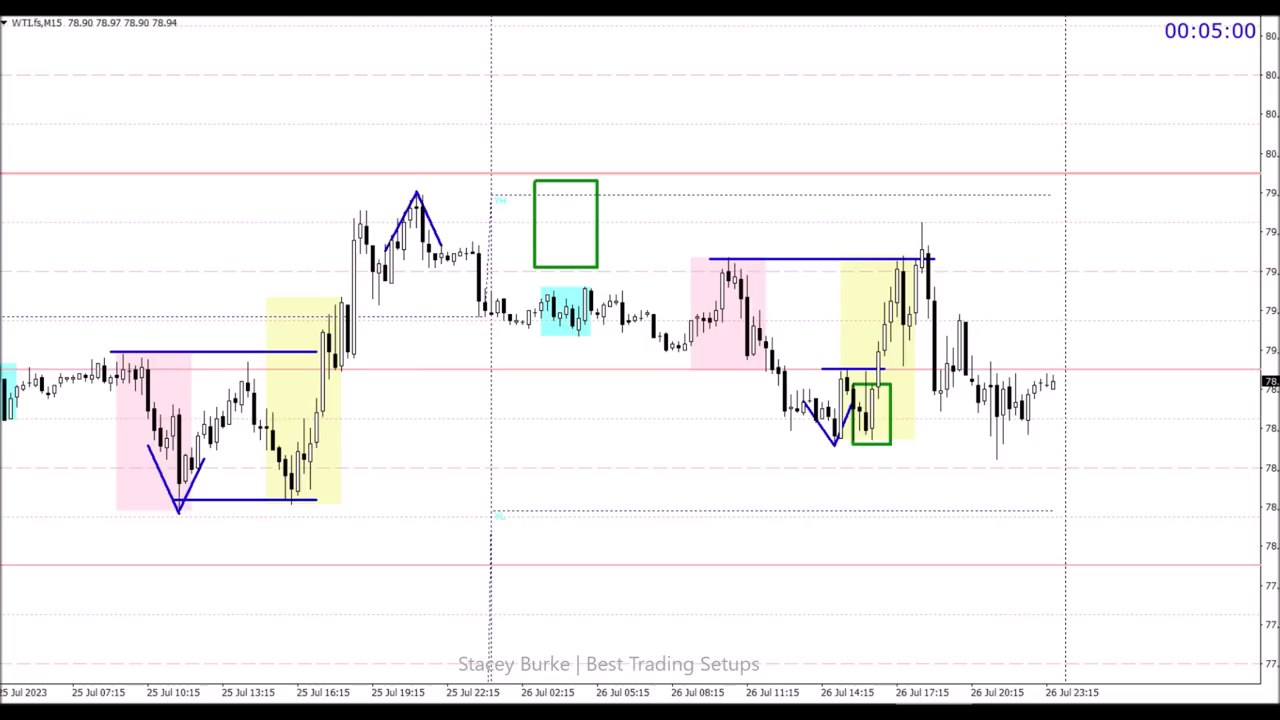
pyautogui.moveTo(30, 110)
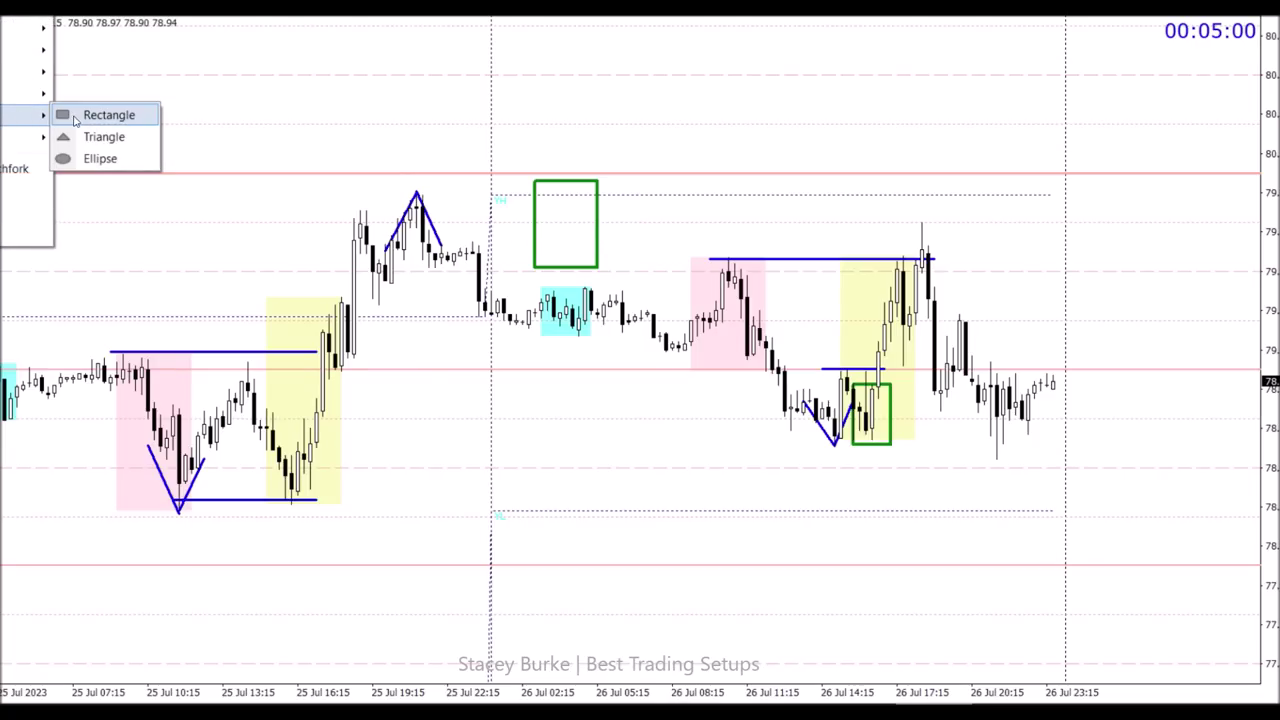
pyautogui.click(100, 114)
pyautogui.moveTo(538, 275); pyautogui.dragTo(598, 364)
pyautogui.moveTo(8, 22)
pyautogui.moveTo(30, 115)
pyautogui.click(105, 116)
pyautogui.moveTo(536, 376); pyautogui.dragTo(598, 462)
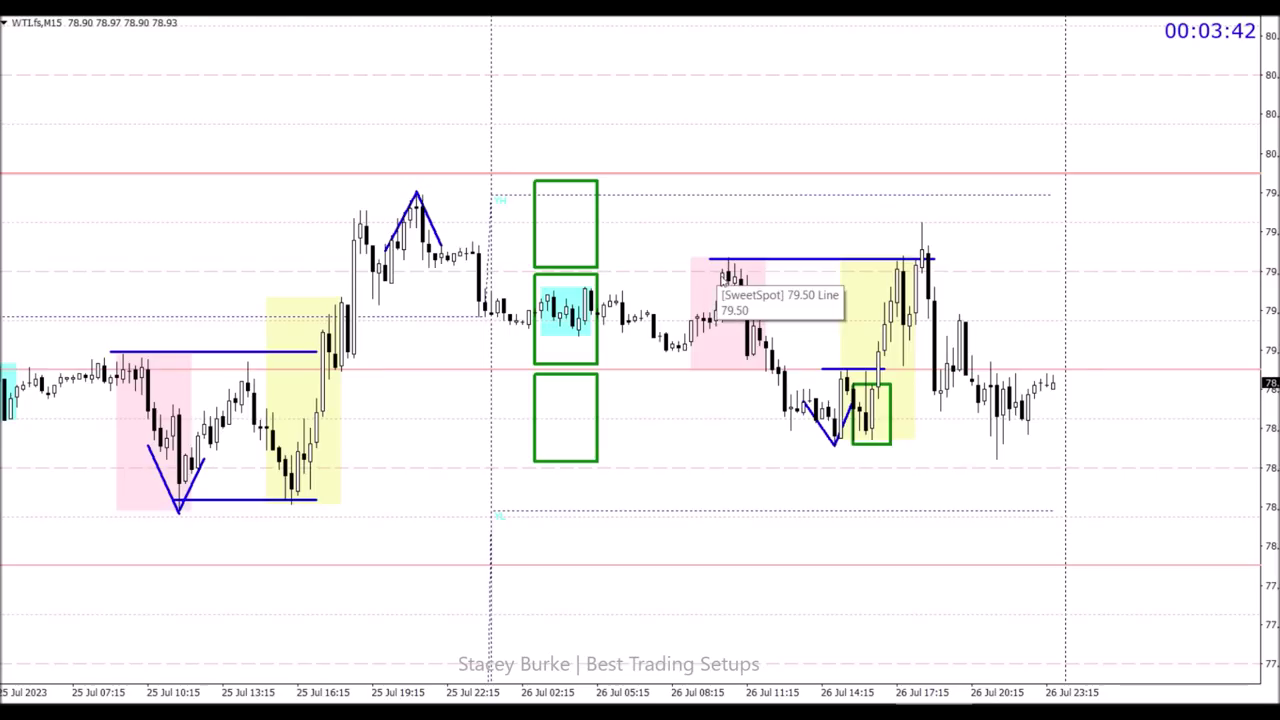
# Move the three stacked rectangles onto the 26 July sell-off and shrink them into consecutive levels below the pink-session high.
pyautogui.click(597, 252)
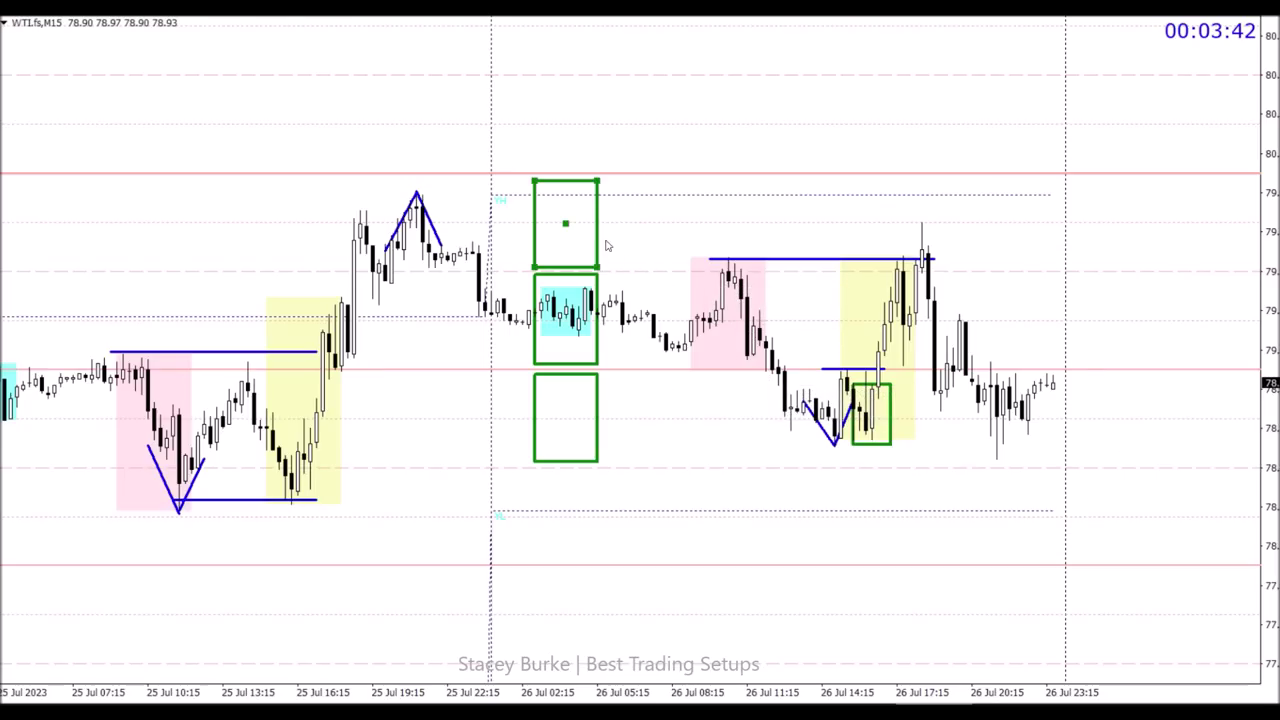
pyautogui.moveTo(597, 182); pyautogui.dragTo(775, 325)
pyautogui.click(597, 285)
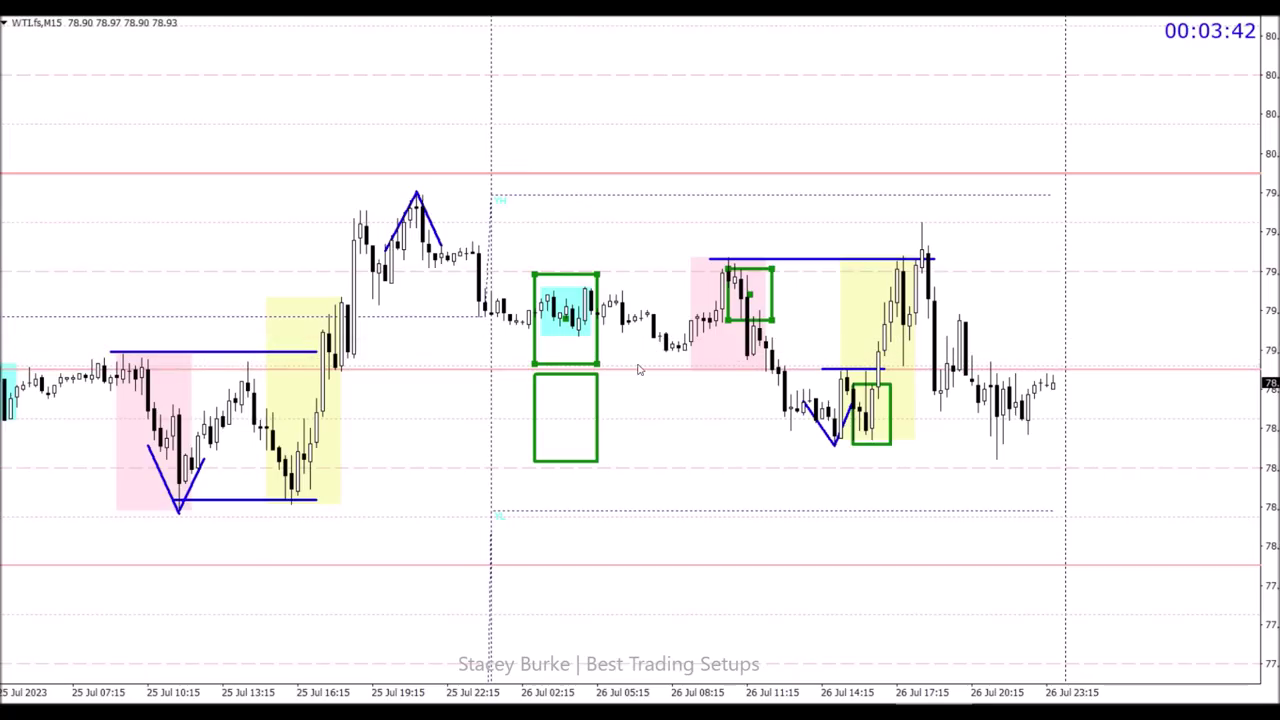
pyautogui.moveTo(566, 319); pyautogui.dragTo(772, 361)
pyautogui.doubleClick(599, 463)
pyautogui.moveTo(599, 463); pyautogui.dragTo(749, 393)
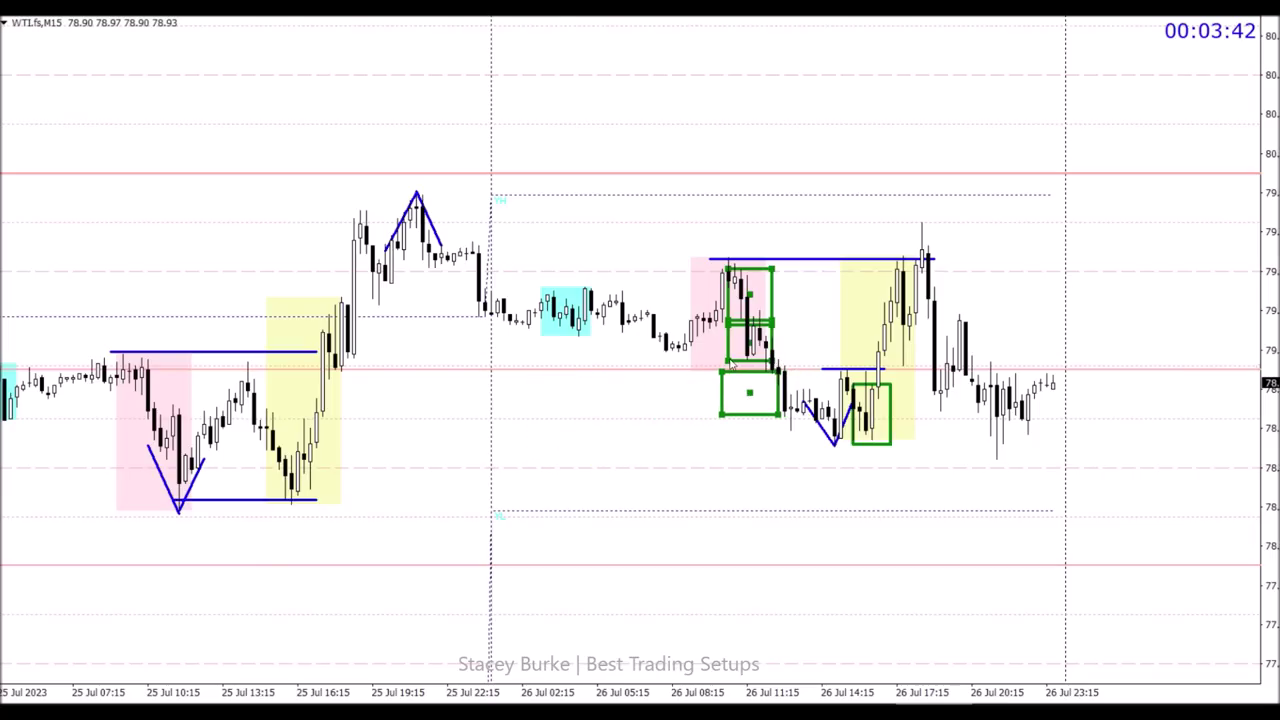
# Draw a horizontal trendline across the base of the 26 July V and move it slightly up through the consolidation lows.
pyautogui.doubleClick(727, 406)
pyautogui.moveTo(790, 430); pyautogui.dragTo(922, 431)
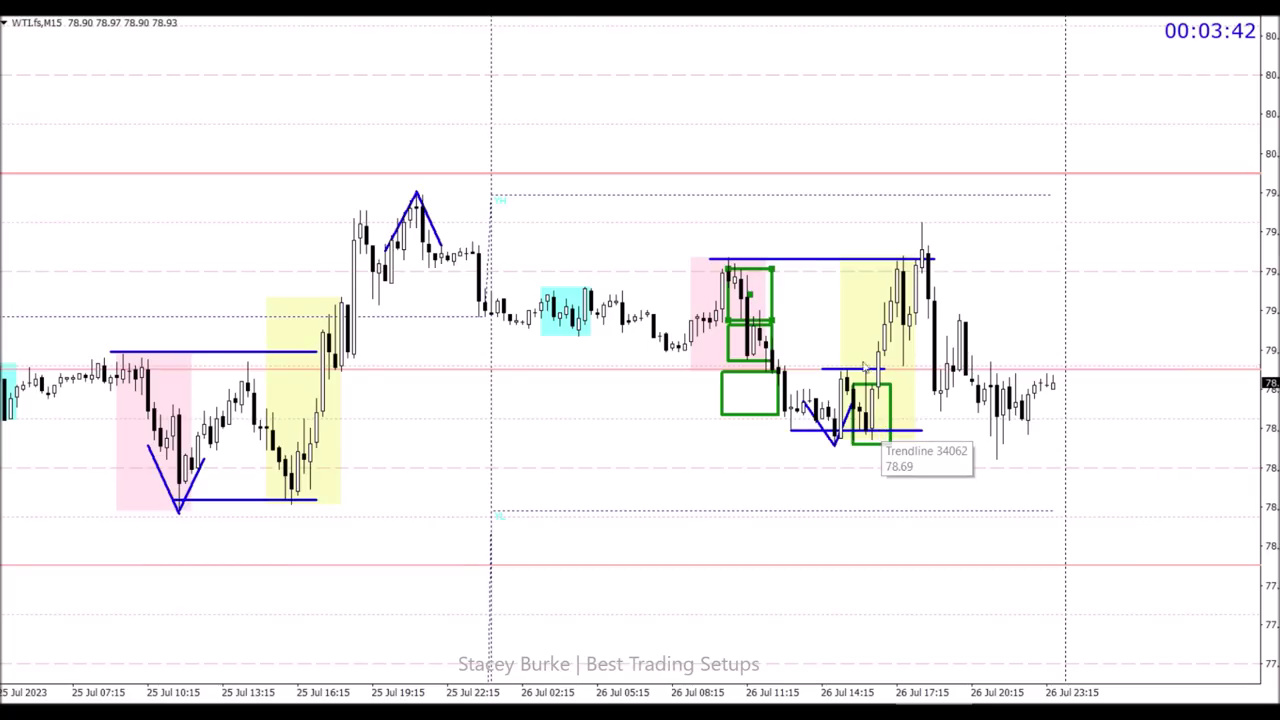
pyautogui.moveTo(850, 432); pyautogui.dragTo(832, 423)
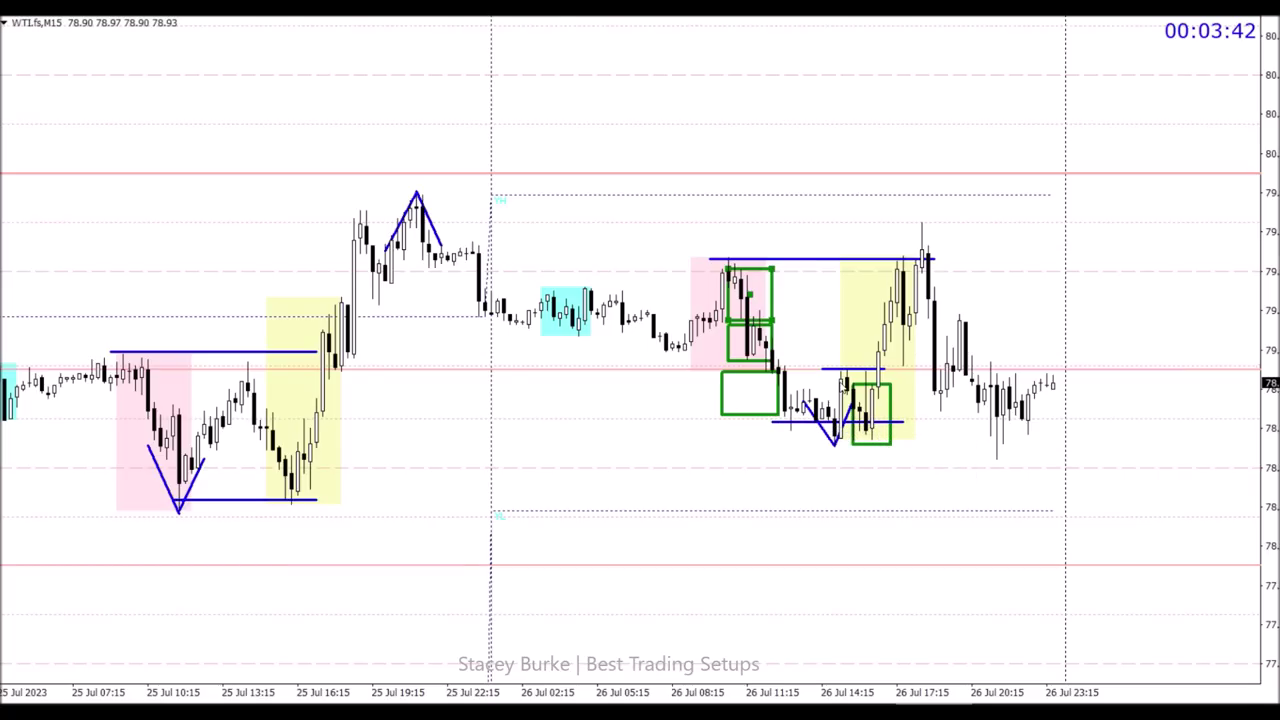
# Finish editing the long upper trendline and draw a short horizontal trendline from the 26 July cyan-session high to the pink session.
pyautogui.doubleClick(920, 260)
pyautogui.doubleClick(710, 260)
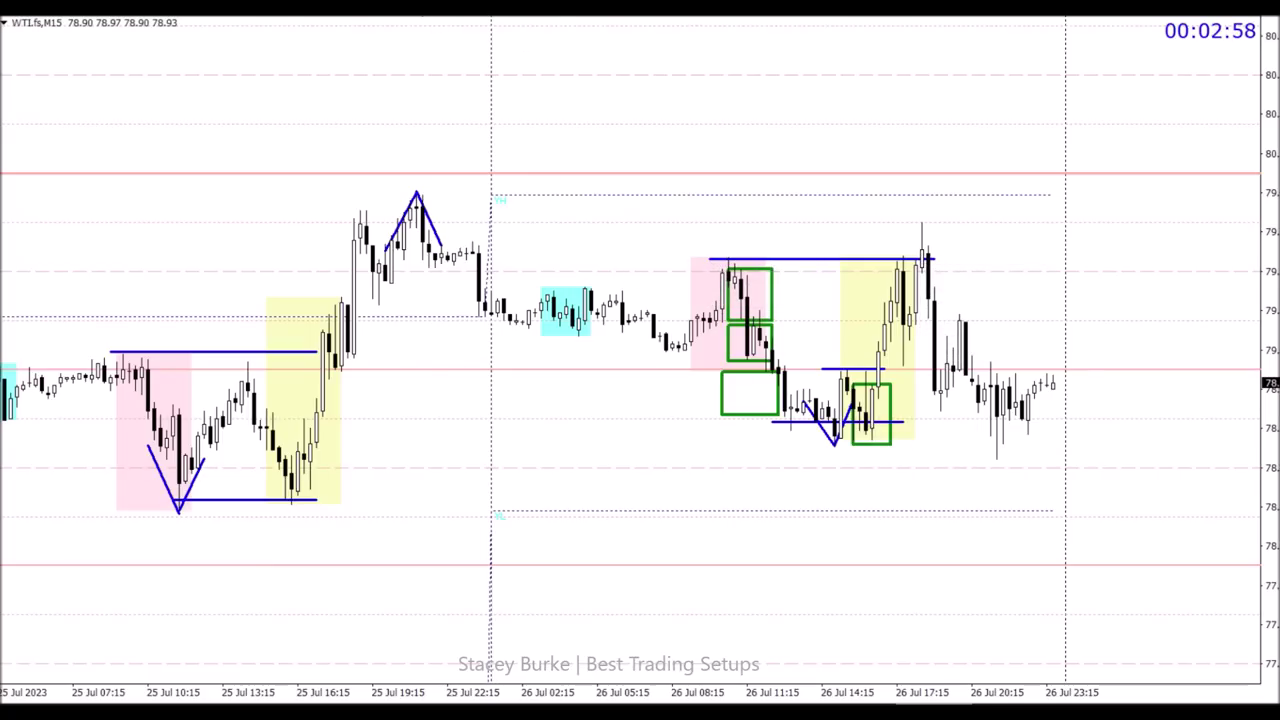
pyautogui.moveTo(540, 286); pyautogui.dragTo(704, 286)
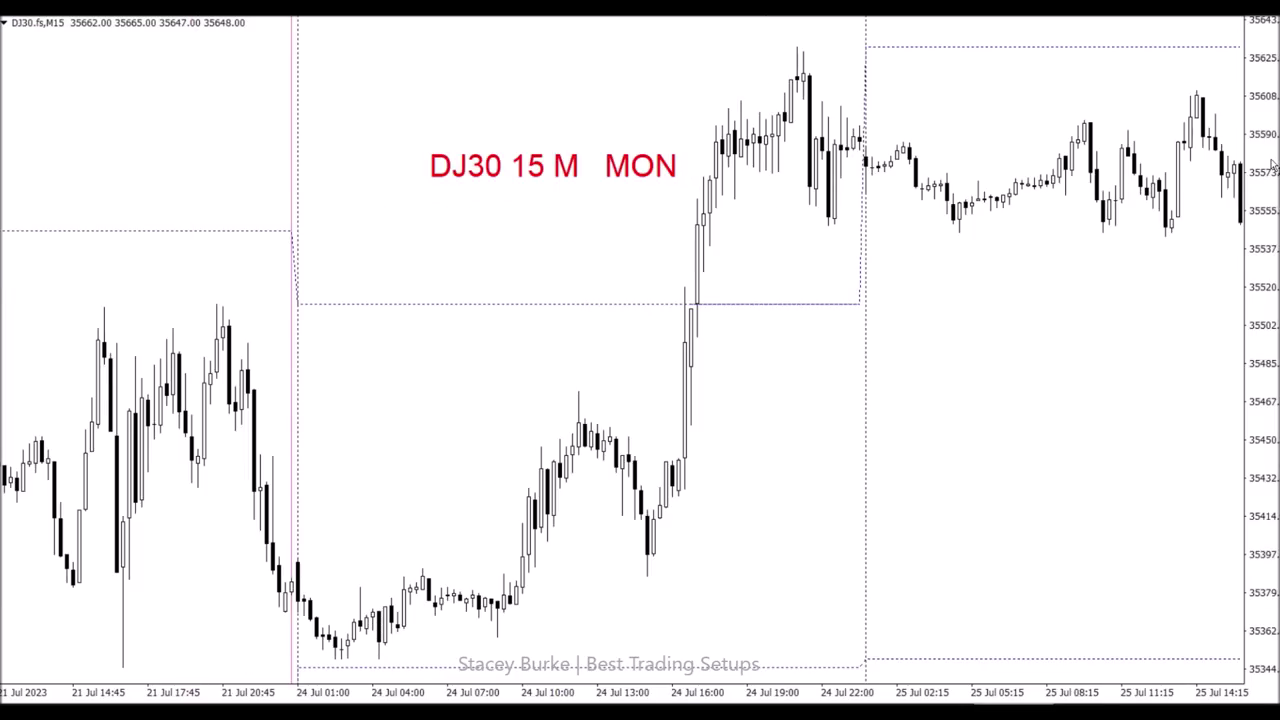
# Draw horizontal trendlines on the DJ30 15-minute chart above the early 24 July consolidation and along the midday swing high.
pyautogui.moveTo(558, 188); pyautogui.dragTo(538, 172)
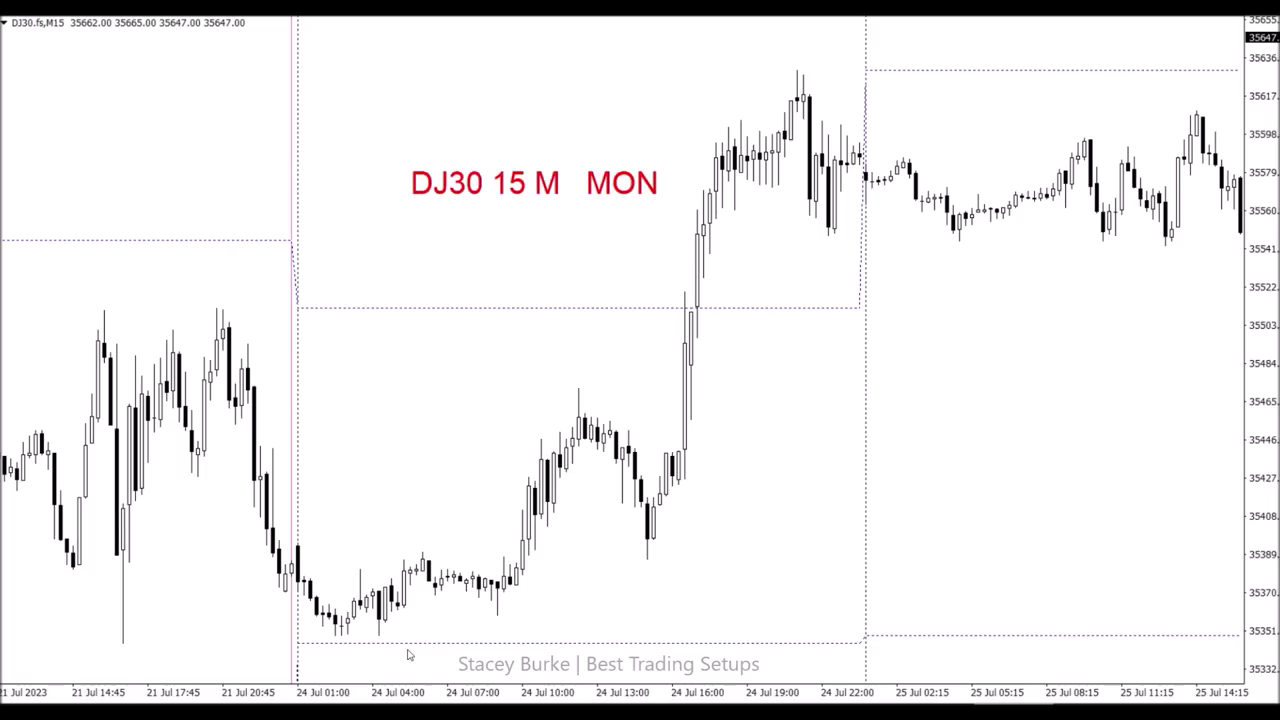
pyautogui.scroll(-3, 481, 556)
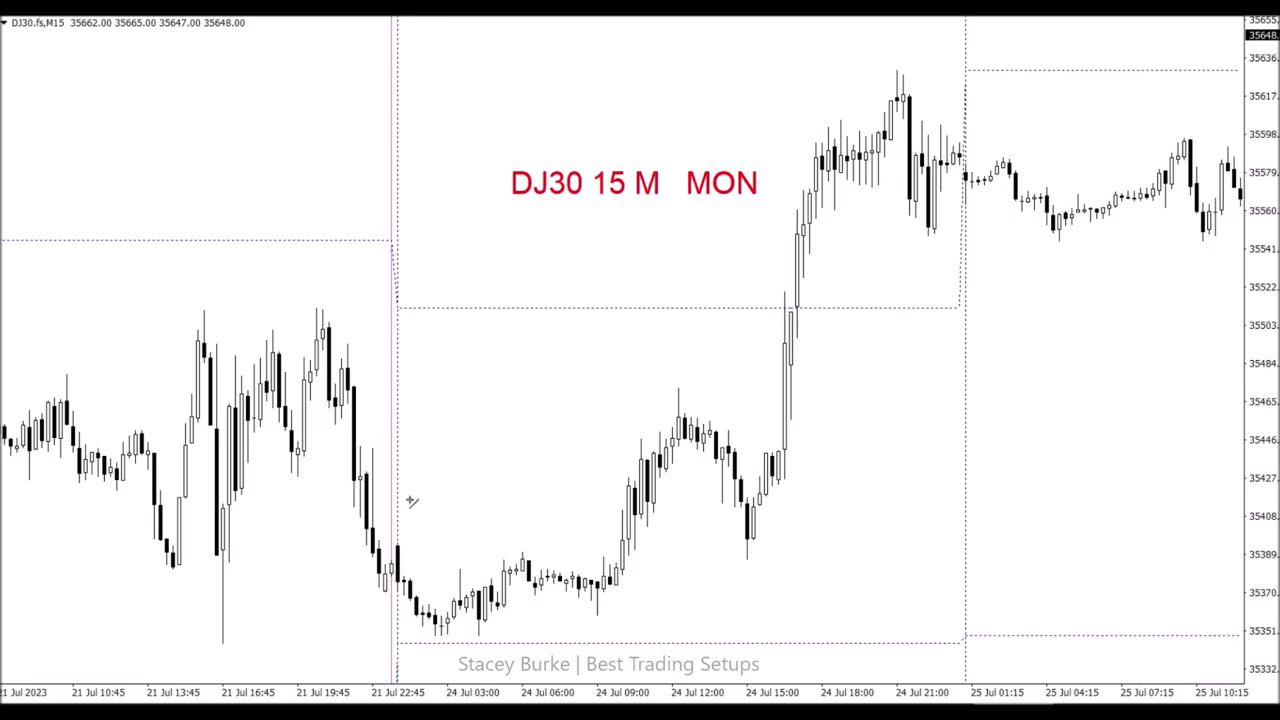
pyautogui.moveTo(375, 537); pyautogui.dragTo(621, 538)
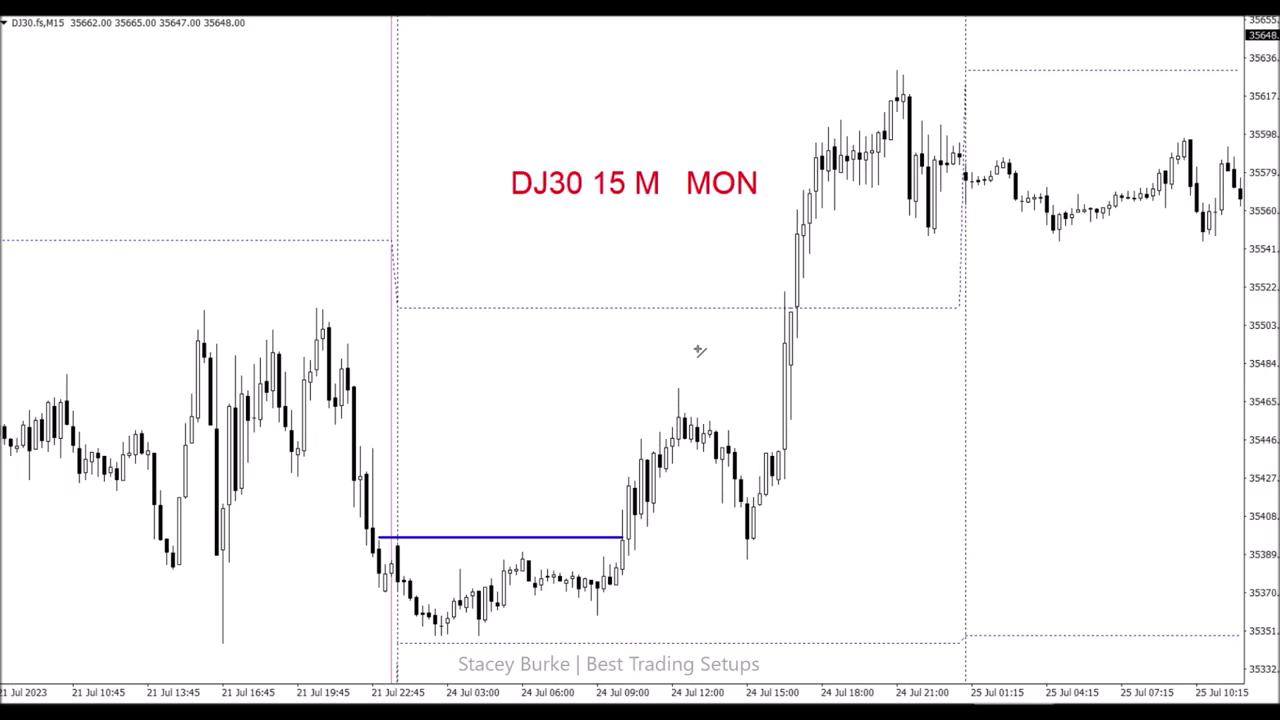
pyautogui.moveTo(666, 386); pyautogui.dragTo(803, 386)
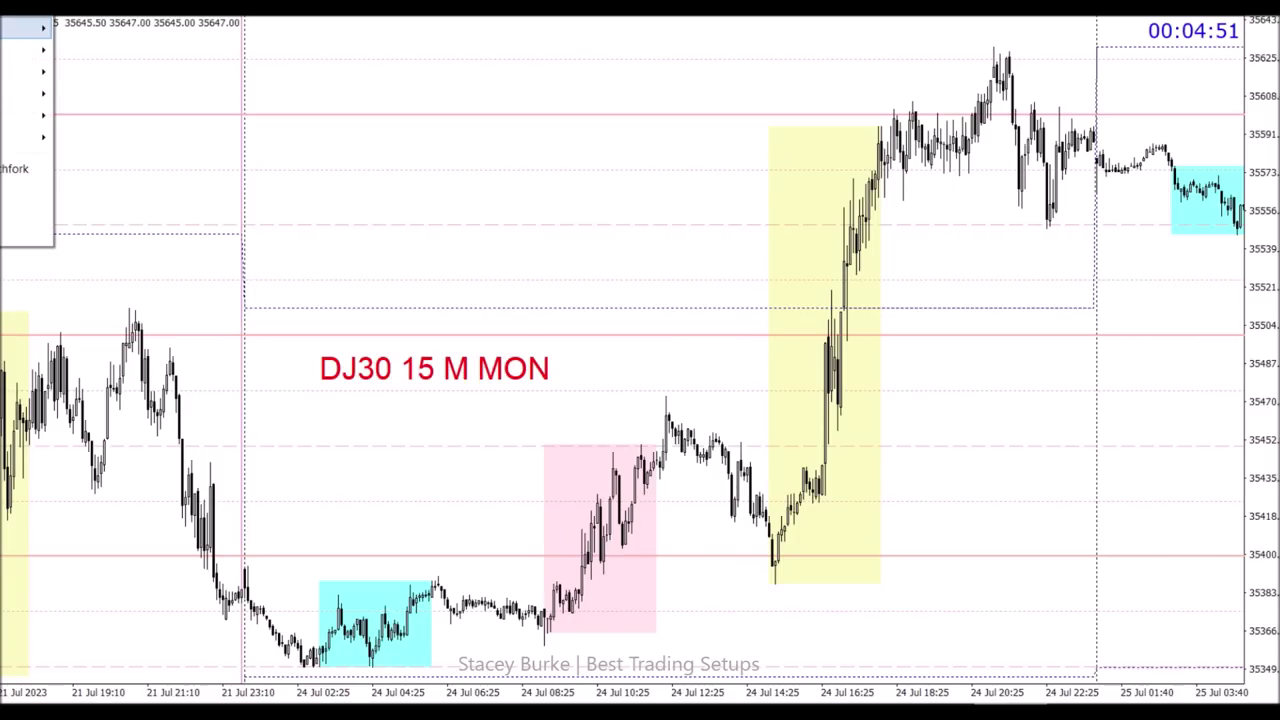
# Draw a rectangle on the DJ30 5-minute chart and fit it around the 24 July consolidation between the pink and yellow sessions.
pyautogui.moveTo(30, 114)
pyautogui.click(86, 114)
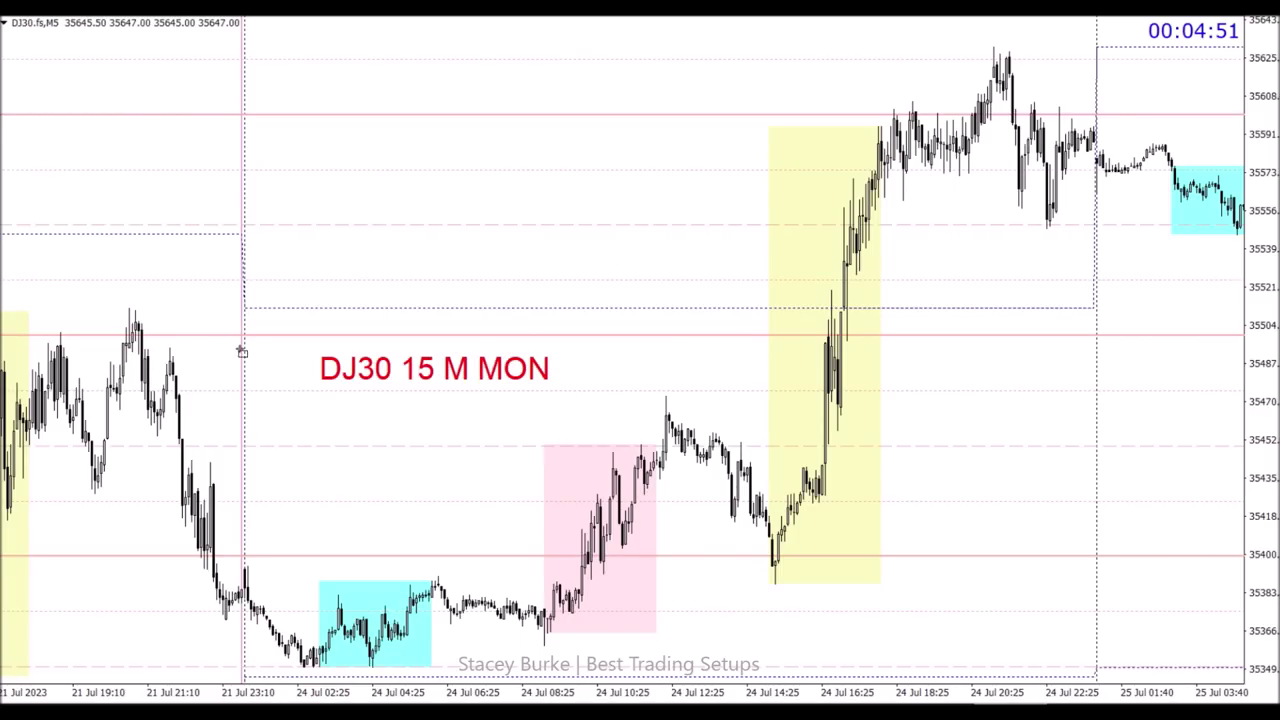
pyautogui.moveTo(253, 341); pyautogui.dragTo(327, 531)
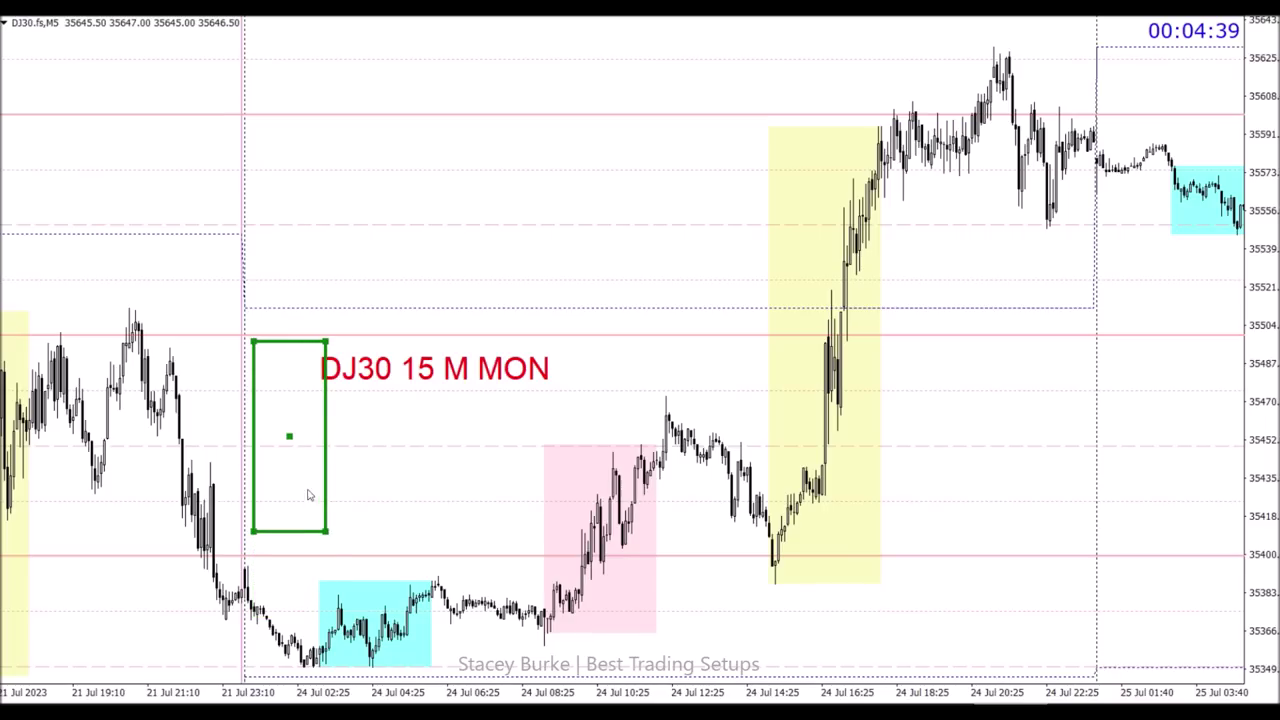
pyautogui.moveTo(288, 435); pyautogui.dragTo(681, 492)
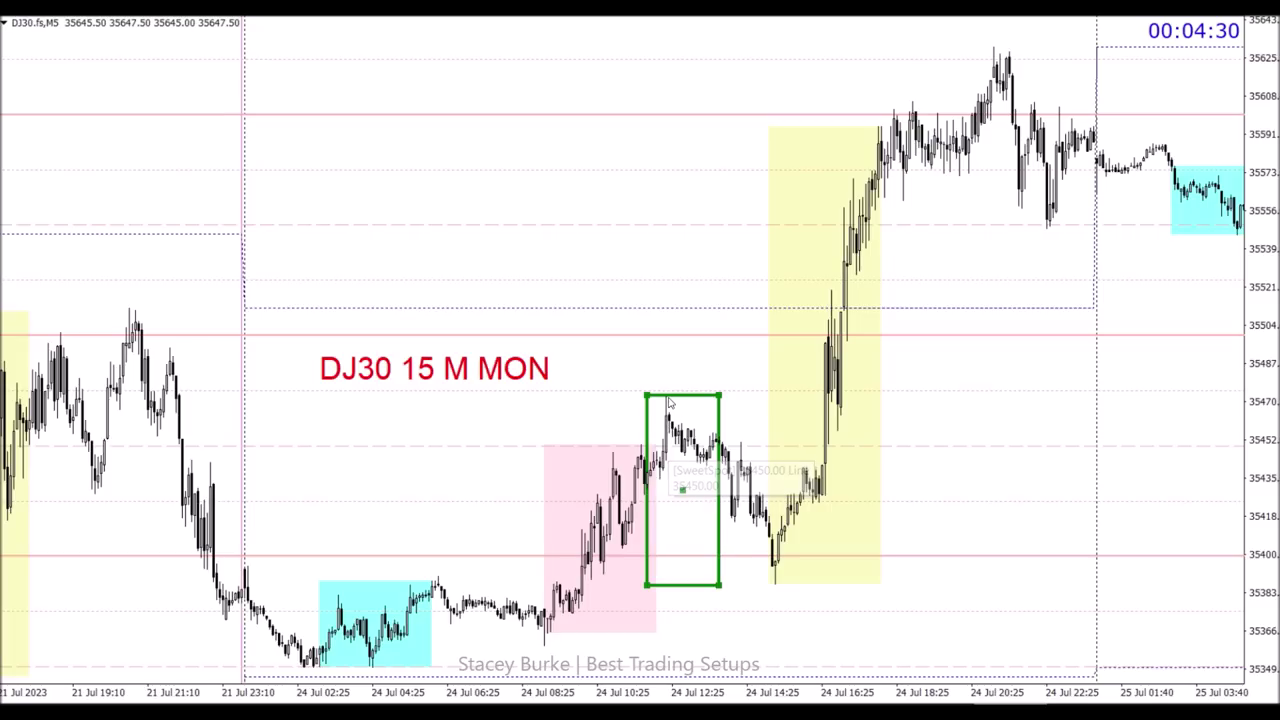
pyautogui.moveTo(718, 587); pyautogui.dragTo(731, 556)
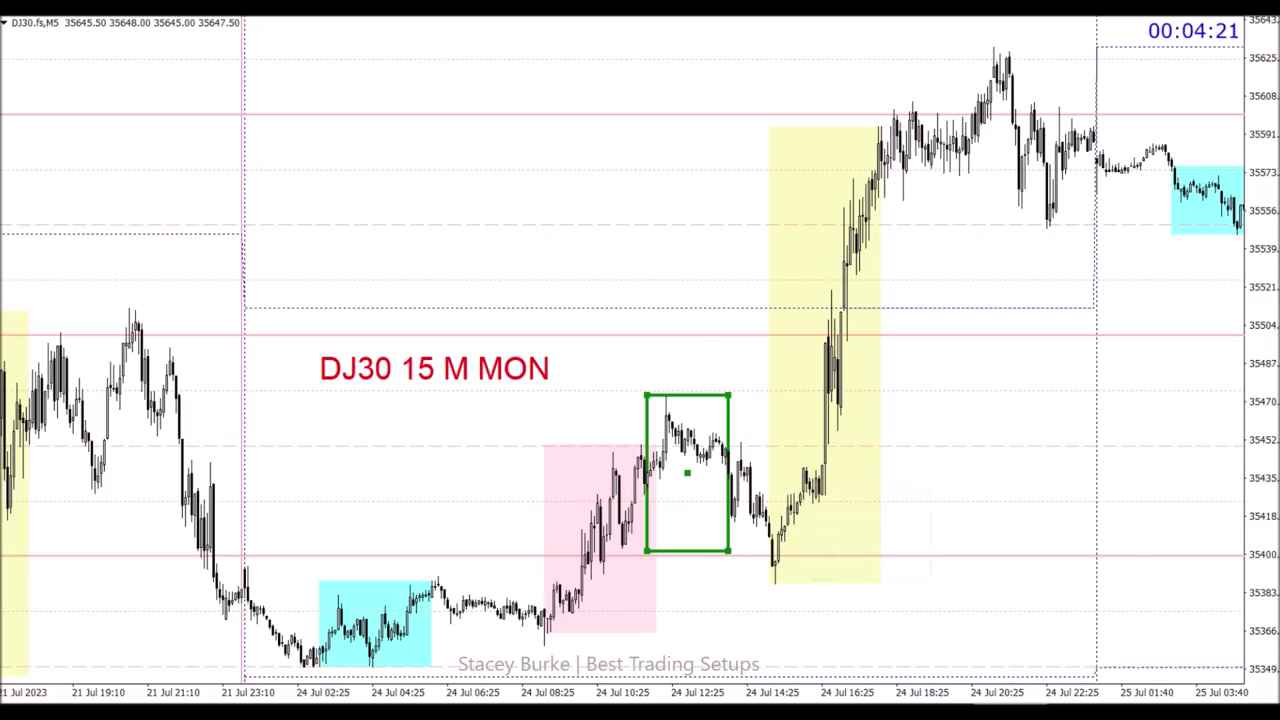
# Draw a short horizontal trendline above the candles before the 24 July rally and a longer one from the midday high through the yellow session.
pyautogui.moveTo(748, 492); pyautogui.dragTo(813, 492)
pyautogui.doubleClick(729, 404)
pyautogui.moveTo(662, 392); pyautogui.dragTo(878, 391)
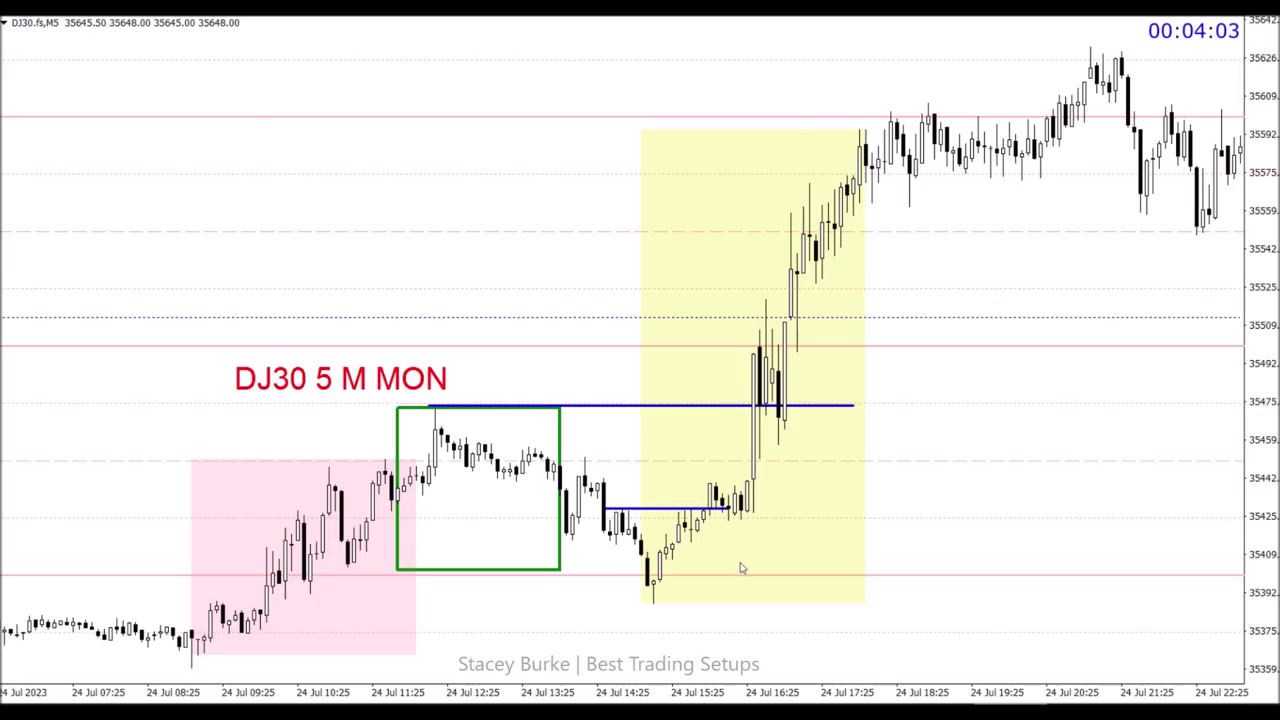
# Move the chart label over 25 July and change its text to "DJ30 15 M TUE".
pyautogui.moveTo(341, 383); pyautogui.dragTo(522, 382)
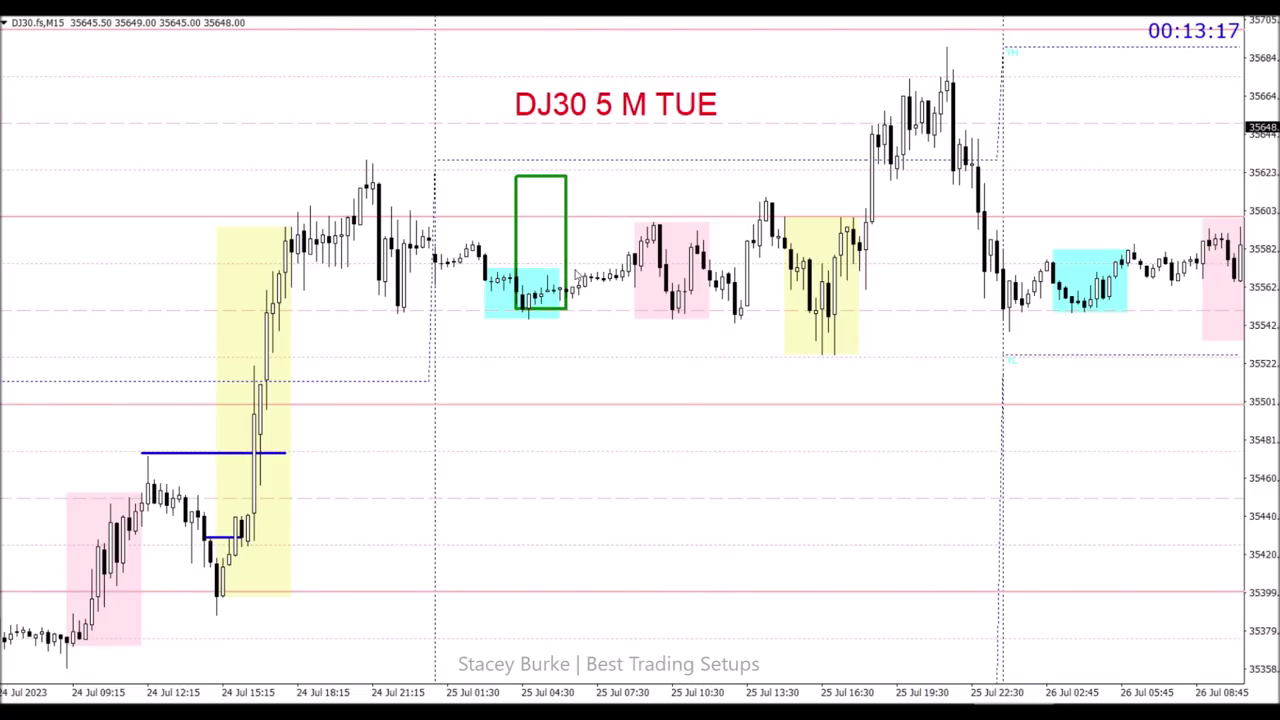
pyautogui.hscroll(3, 575, 276)
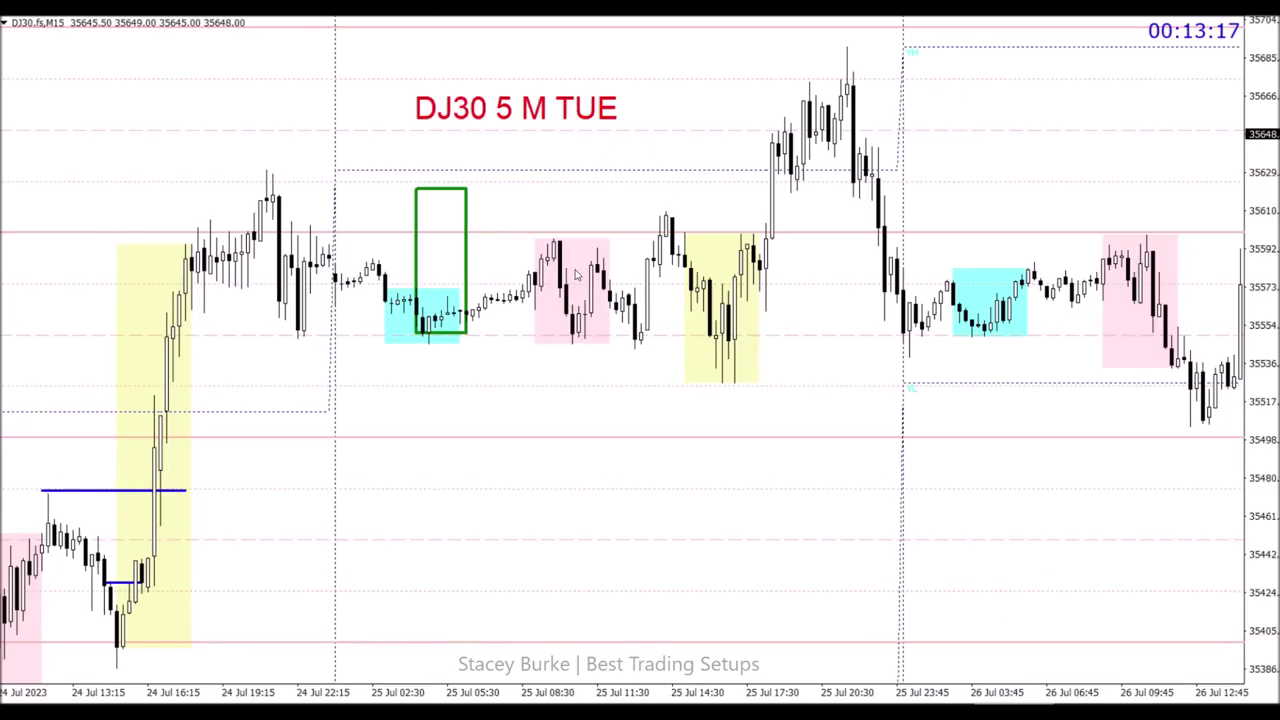
pyautogui.doubleClick(542, 113)
pyautogui.click(586, 340)
pyautogui.write('1')
pyautogui.press('Return')
# Draw a horizontal trendline from the 24 July high to the 25 July breakout and another aligned with the 25 July yellow-session low.
pyautogui.moveTo(267, 173)
pyautogui.mouseDown()
pyautogui.moveTo(815, 172)
pyautogui.moveTo(797, 173)
pyautogui.mouseUp()
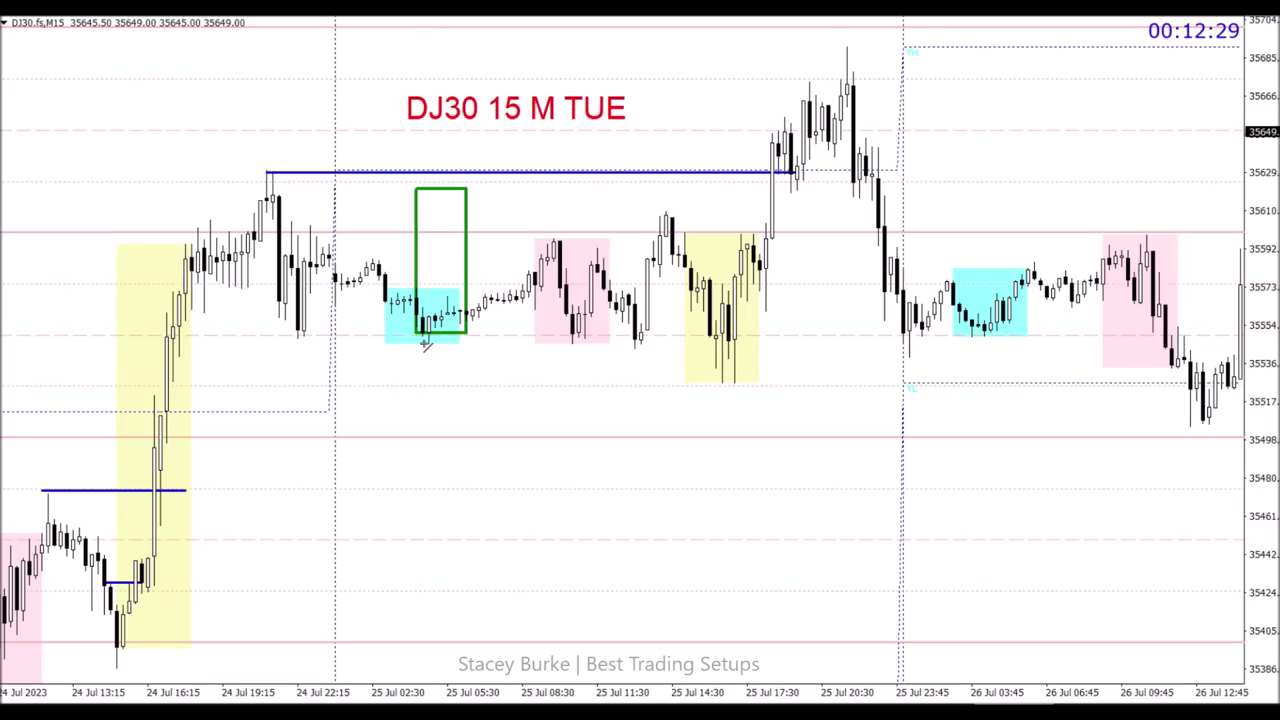
pyautogui.moveTo(424, 344); pyautogui.dragTo(704, 345)
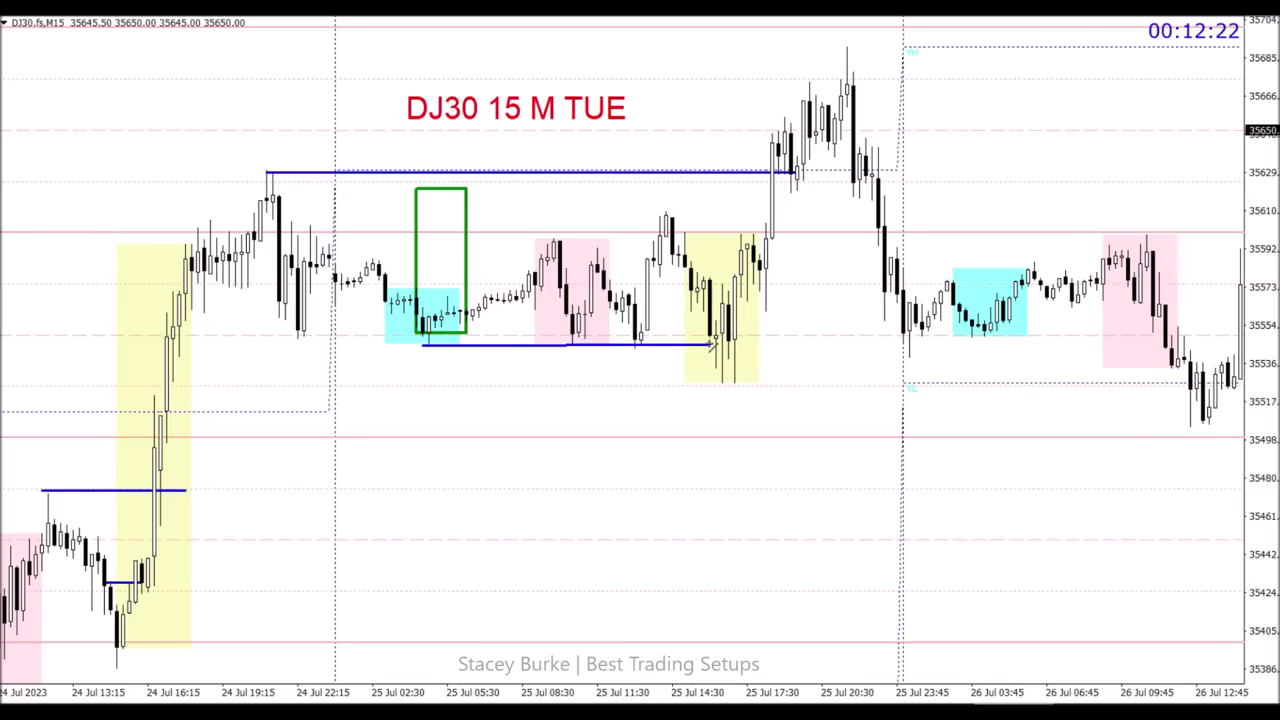
pyautogui.doubleClick(596, 347)
pyautogui.moveTo(596, 347)
pyautogui.mouseDown()
pyautogui.moveTo(593, 364)
pyautogui.moveTo(609, 354)
pyautogui.moveTo(583, 351)
pyautogui.moveTo(584, 369)
pyautogui.mouseUp()
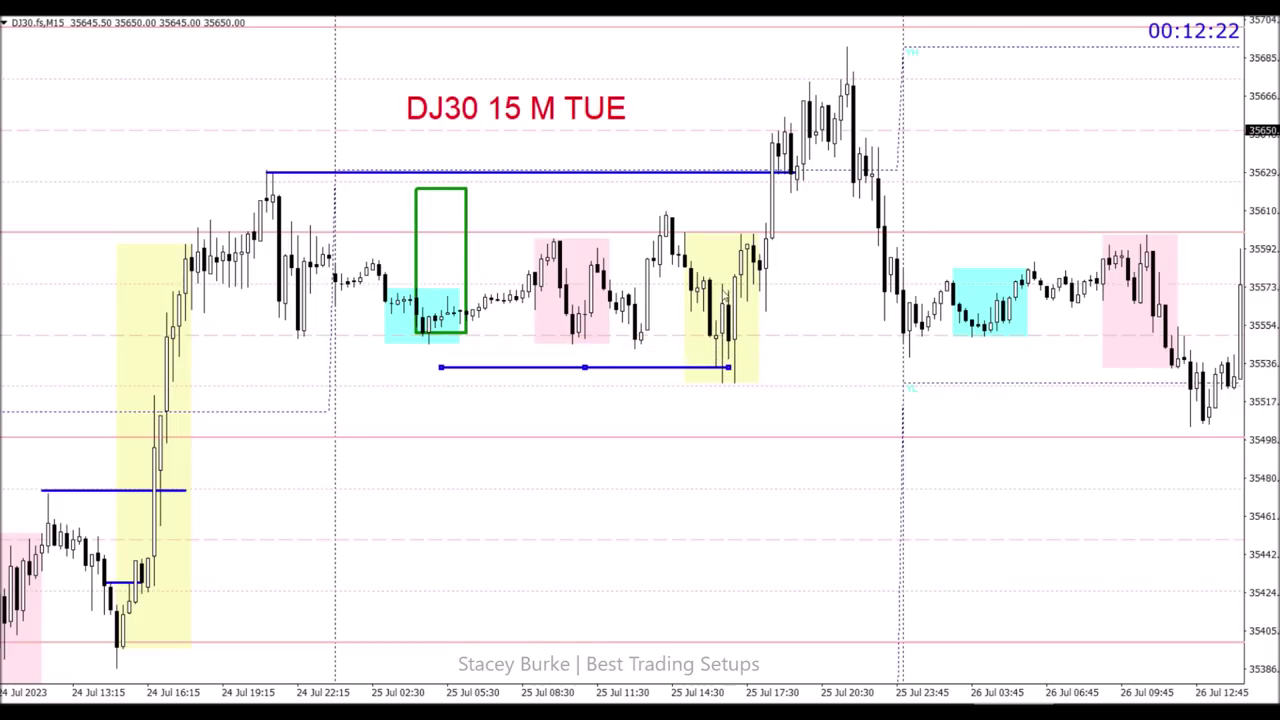
pyautogui.moveTo(586, 369); pyautogui.dragTo(610, 383)
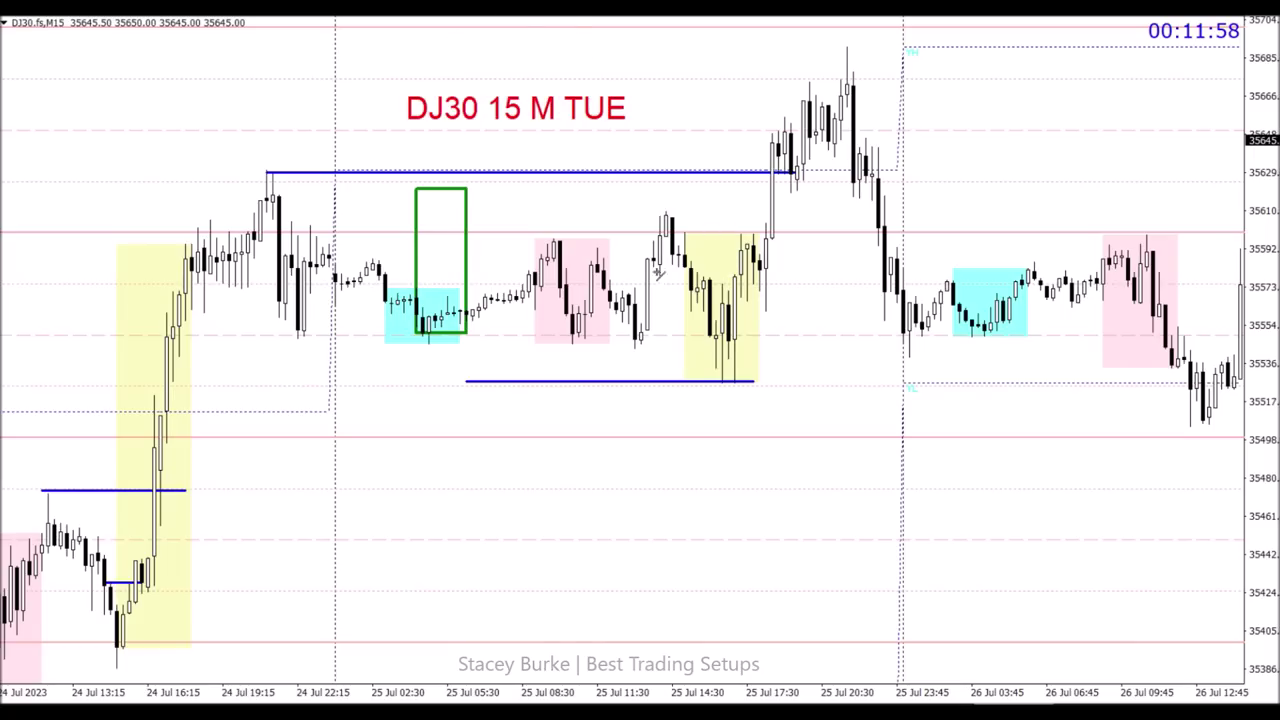
# Draw a short horizontal trendline inside the 25 July yellow session and a long one at the same level across the whole day.
pyautogui.moveTo(716, 291); pyautogui.dragTo(754, 291)
pyautogui.moveTo(895, 291); pyautogui.dragTo(313, 291)
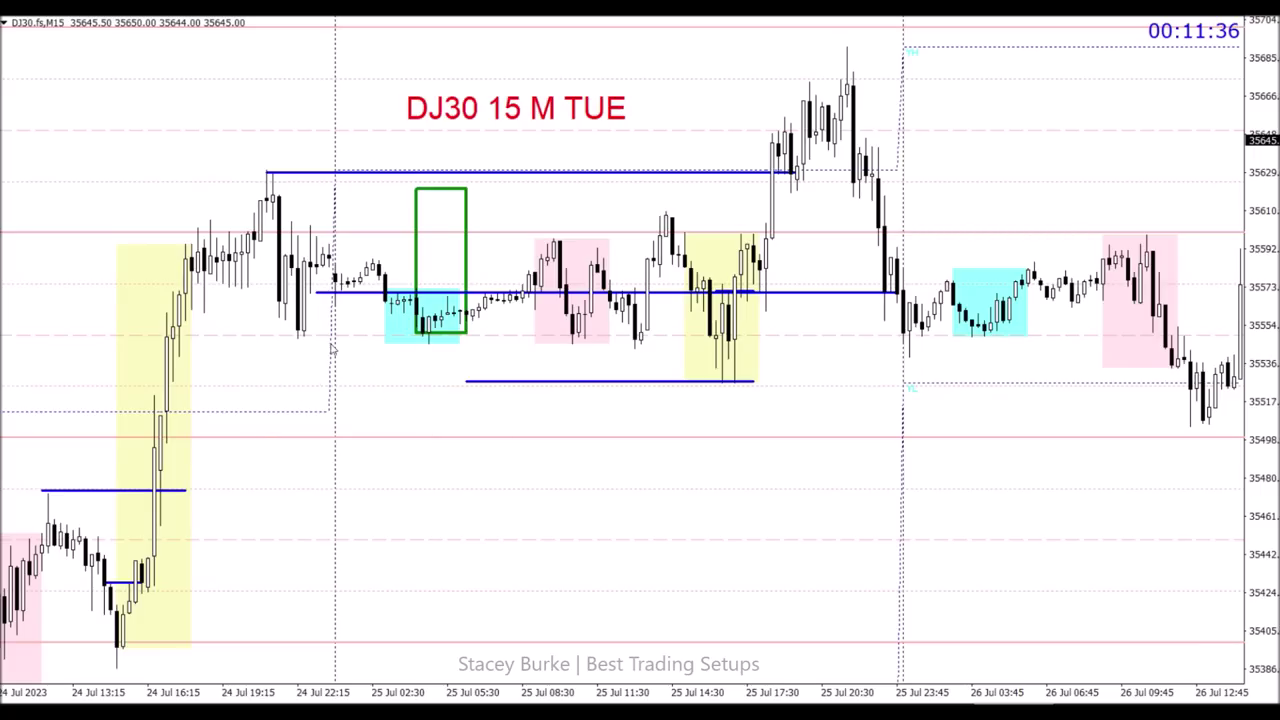
# Move the "DJ30 15 M TUE" label above the 26 July cyan and pink sessions.
pyautogui.scroll(-5, 743, 366)
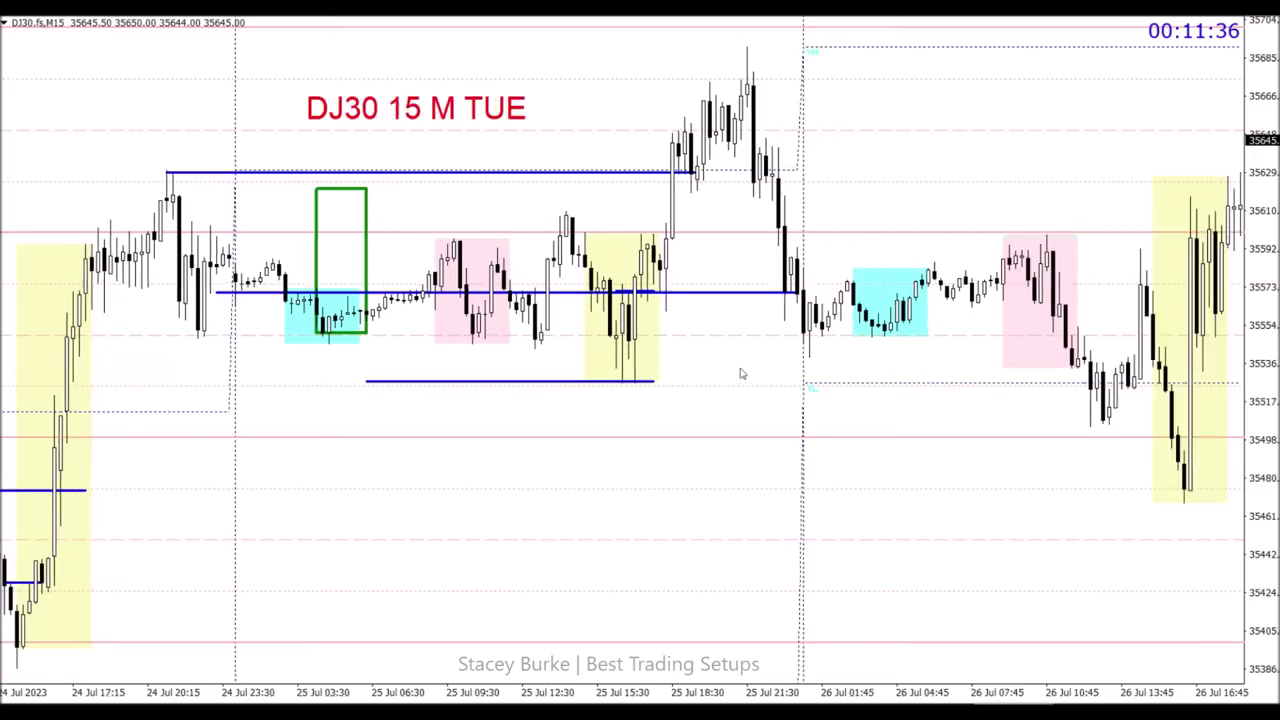
pyautogui.scroll(-2, 707, 373)
pyautogui.moveTo(250, 306); pyautogui.dragTo(766, 162)
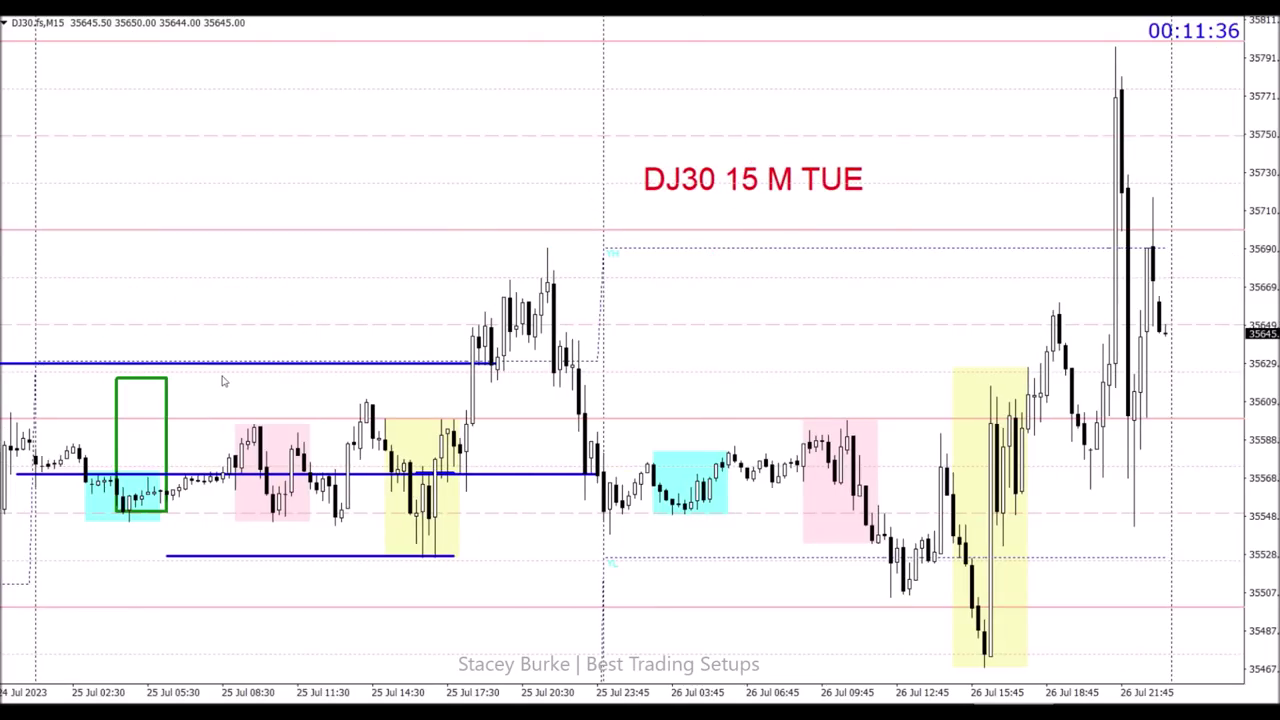
# Move the green rectangle from 25 July to the start of the 26 July cyan session and reduce its height.
pyautogui.doubleClick(168, 398)
pyautogui.moveTo(145, 441); pyautogui.dragTo(650, 346)
pyautogui.moveTo(673, 411); pyautogui.dragTo(673, 372)
pyautogui.moveTo(654, 326); pyautogui.dragTo(652, 517)
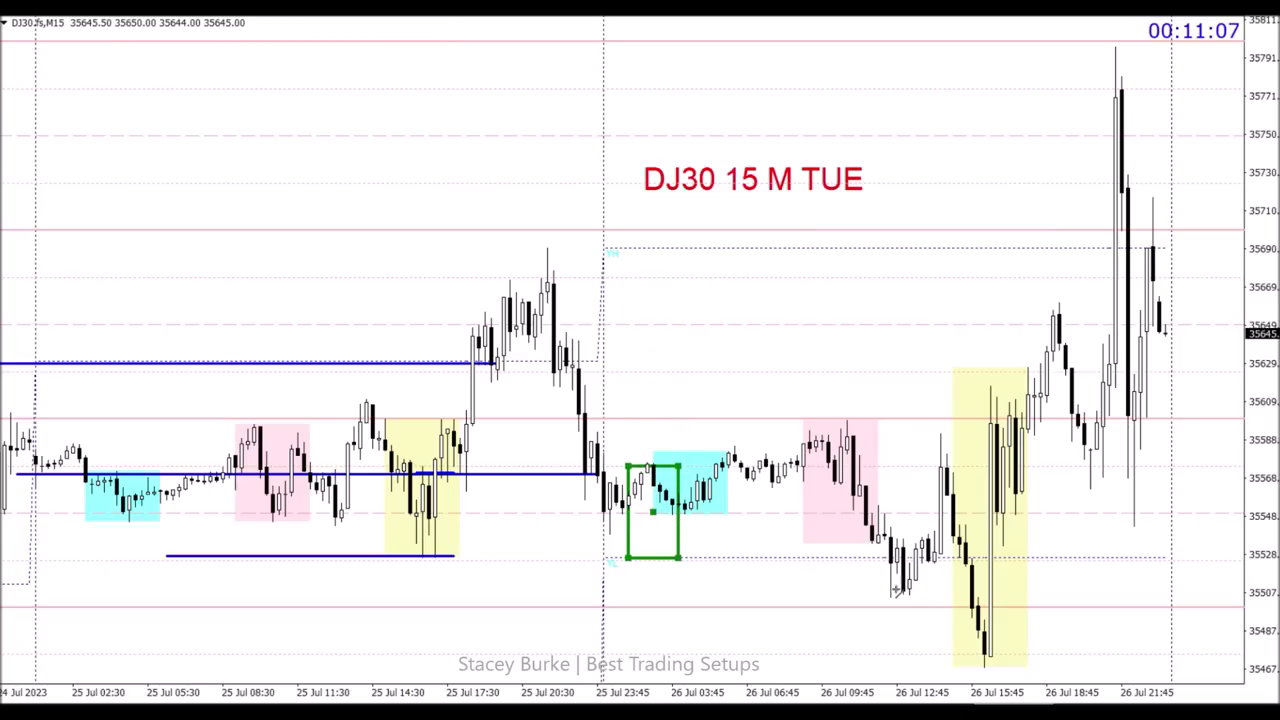
# Draw horizontal trendlines along the 26 July low before the yellow session and from the pink-session high to the yellow-session rally.
pyautogui.moveTo(886, 598); pyautogui.dragTo(978, 598)
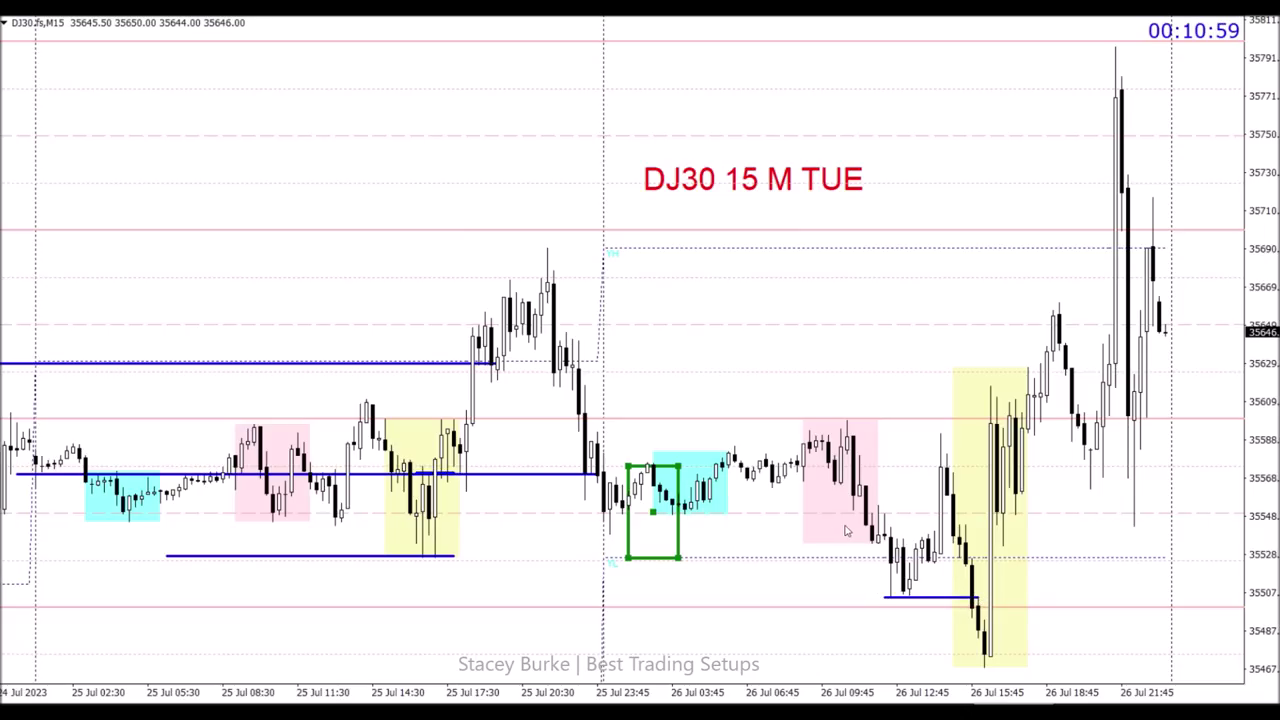
pyautogui.scroll(-3, 840, 528)
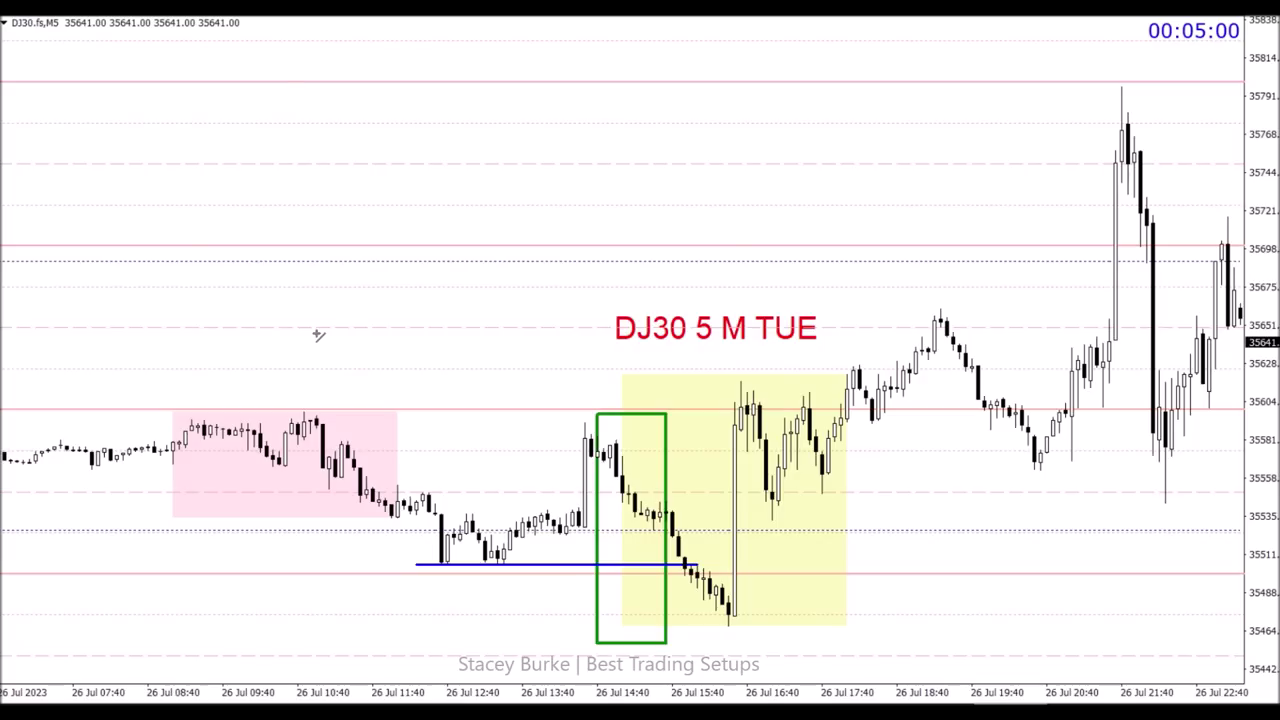
pyautogui.moveTo(304, 405); pyautogui.dragTo(736, 406)
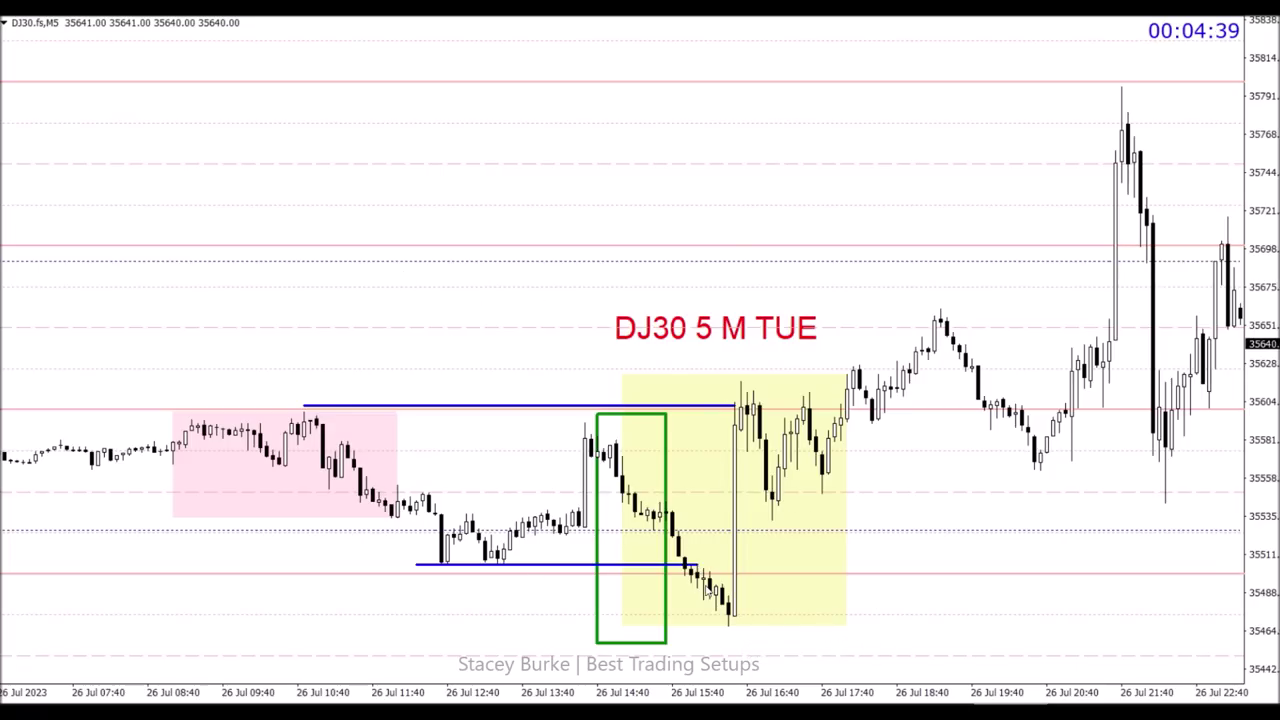
# Draw a horizontal trendline above the 26 July 19:00 swing high, then shrink the green rectangle and fit it over the decline below.
pyautogui.scroll(-2, 903, 565)
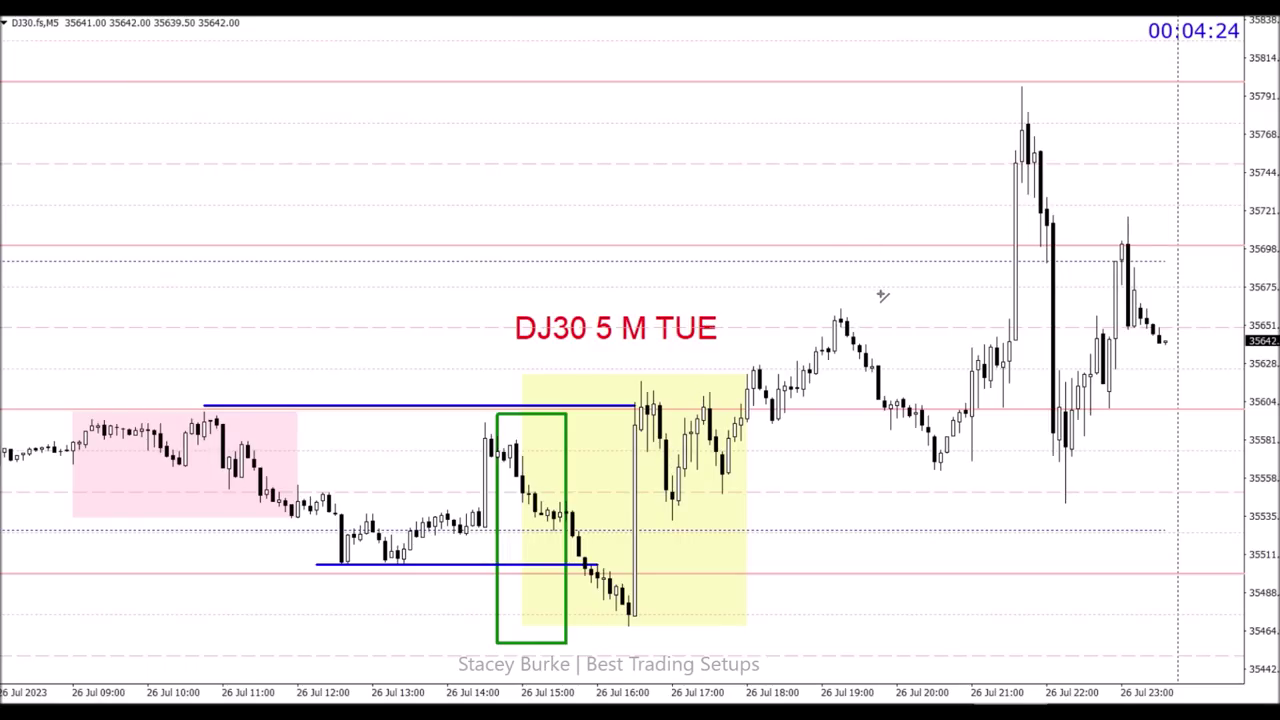
pyautogui.moveTo(834, 304); pyautogui.dragTo(1041, 305)
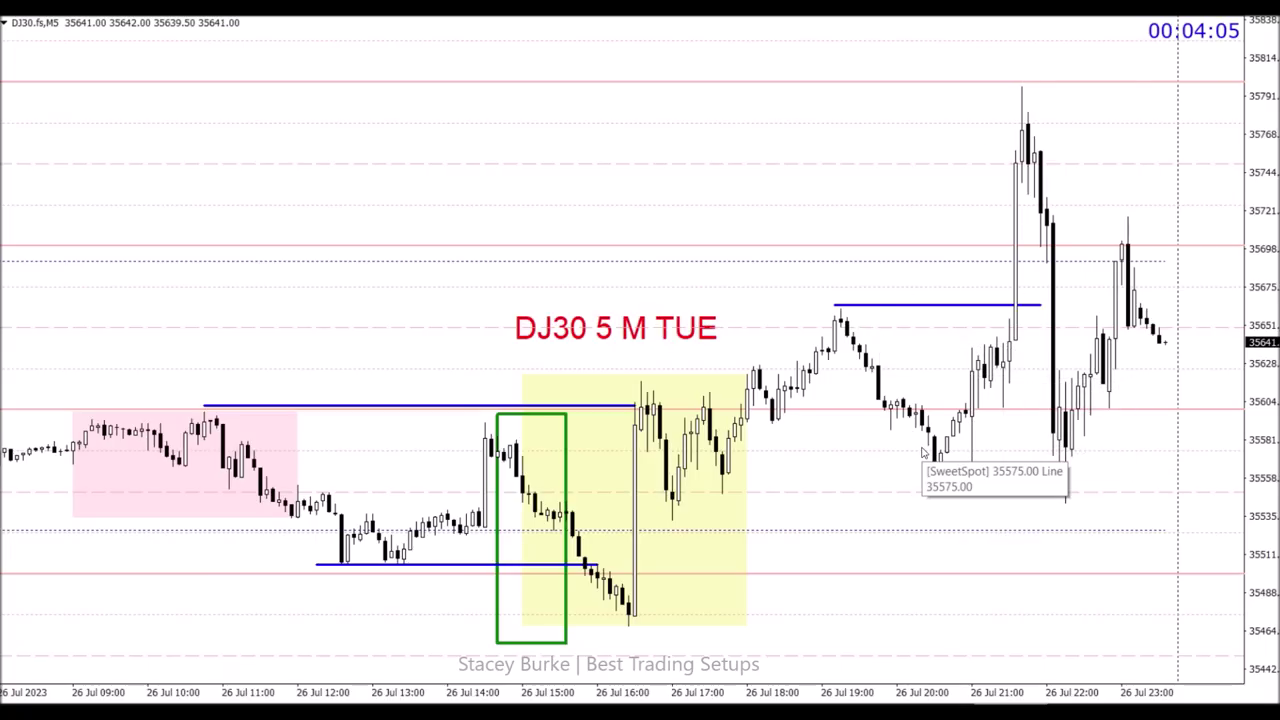
pyautogui.doubleClick(567, 450)
pyautogui.moveTo(567, 643); pyautogui.dragTo(560, 563)
pyautogui.moveTo(528, 488); pyautogui.dragTo(852, 405)
pyautogui.moveTo(884, 479); pyautogui.dragTo(897, 448)
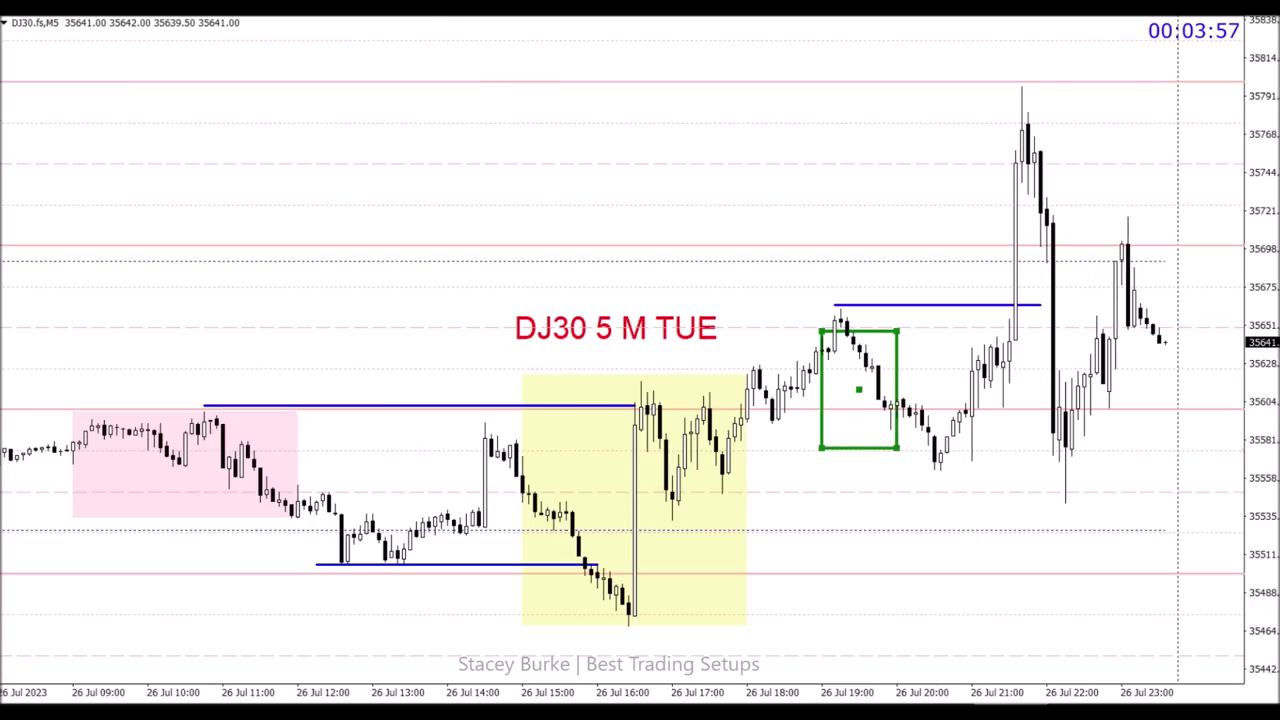
# Draw short horizontal trendlines near the 26 July 20:00 pullback low and above the small consolidation beside the green rectangle.
pyautogui.moveTo(902, 449); pyautogui.dragTo(1004, 449)
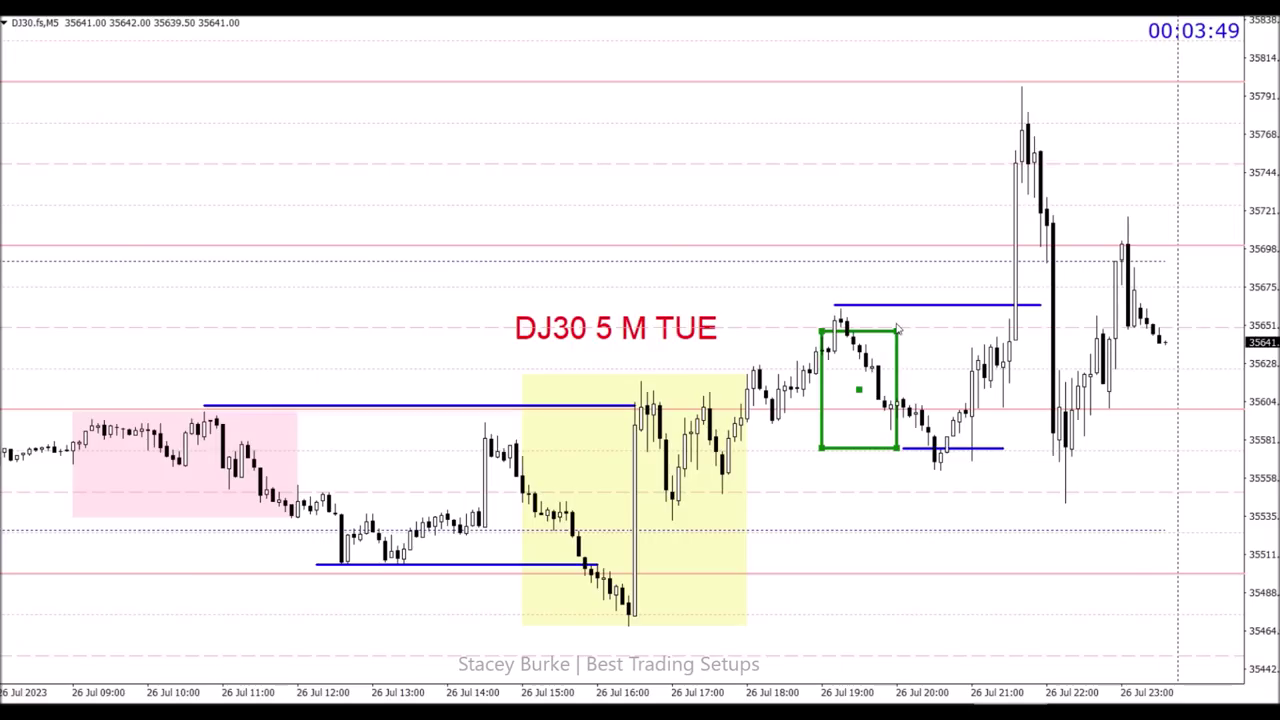
pyautogui.click(821, 451)
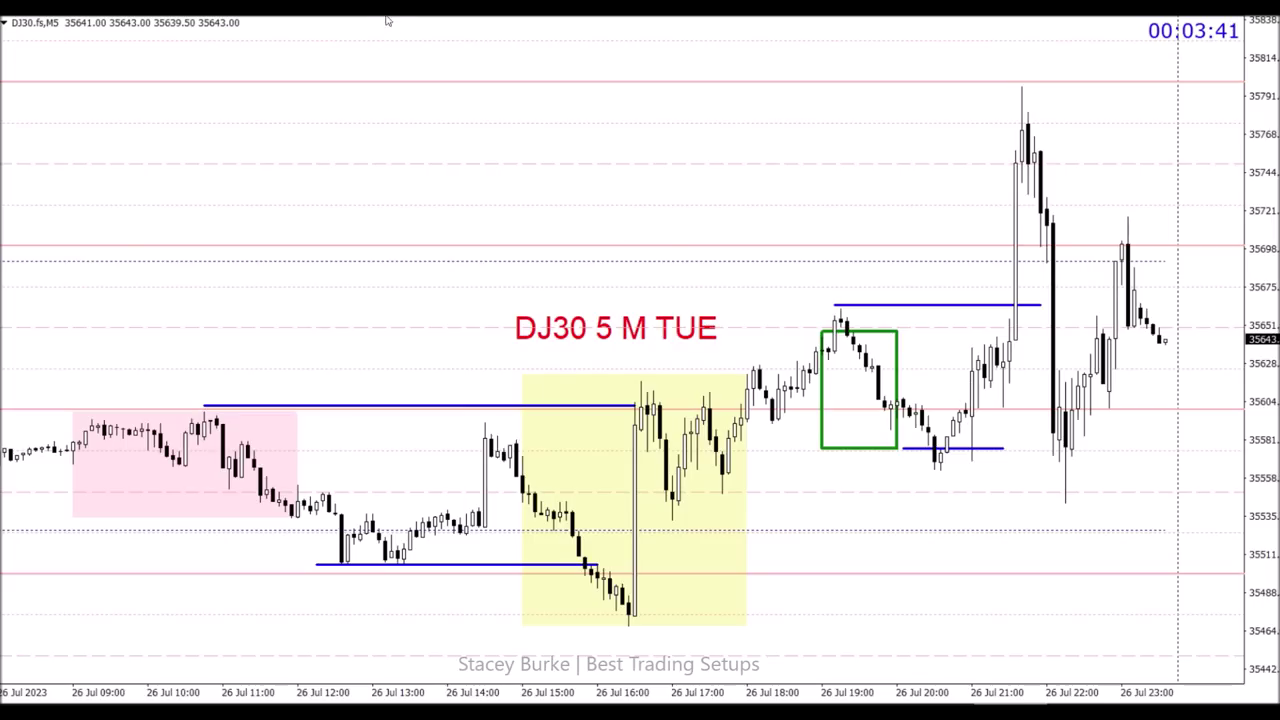
pyautogui.moveTo(884, 396)
pyautogui.mouseDown()
pyautogui.moveTo(985, 398)
pyautogui.moveTo(968, 396)
pyautogui.mouseUp()
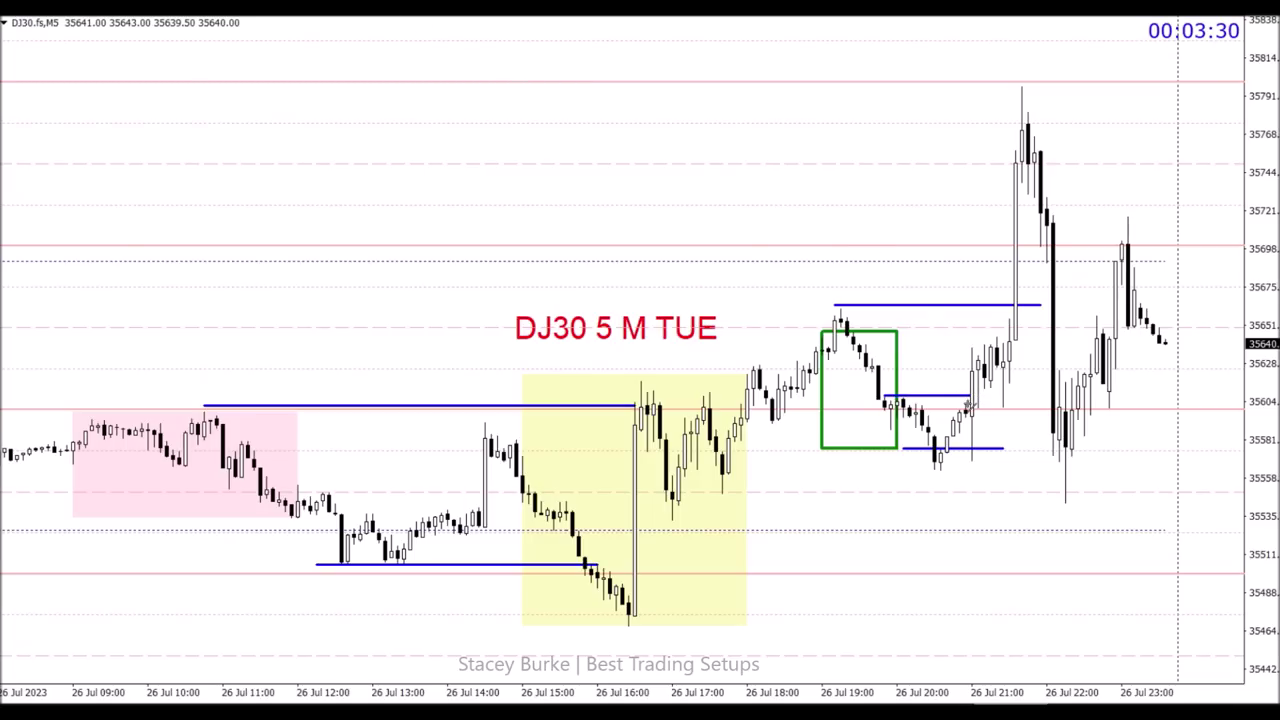
# Draw two roughly parallel rising trendlines below and above the small candle channel preceding the late 26 July spike.
pyautogui.moveTo(966, 404); pyautogui.dragTo(1016, 357)
pyautogui.moveTo(972, 370); pyautogui.dragTo(1008, 342)
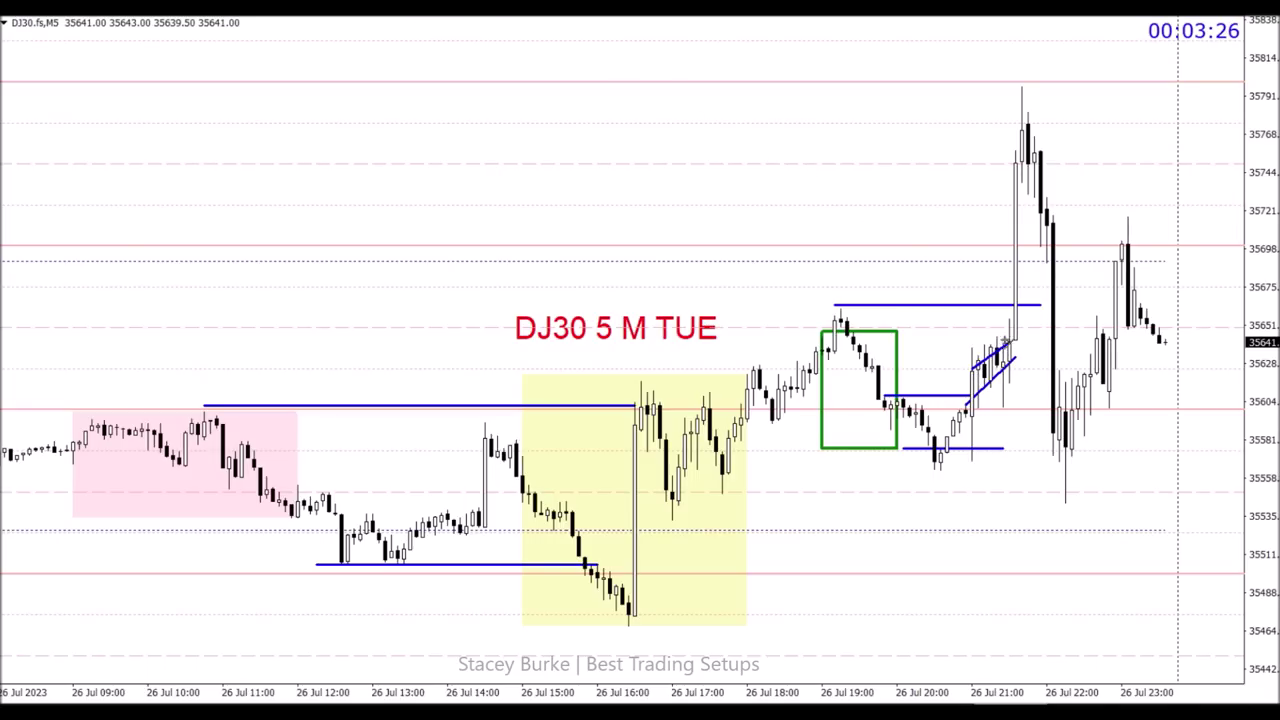
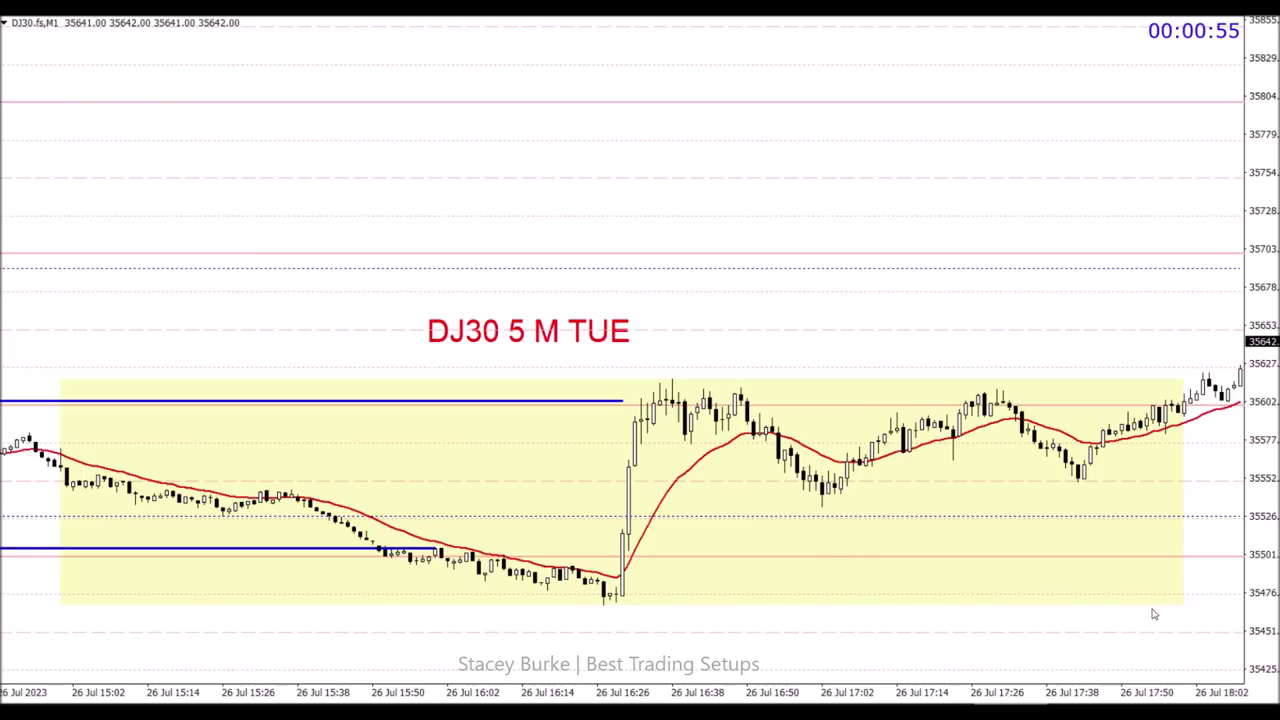
# Change the chart's text label to read "DJ30 1 M TUE".
pyautogui.moveTo(1254, 645); pyautogui.dragTo(1272, 616)
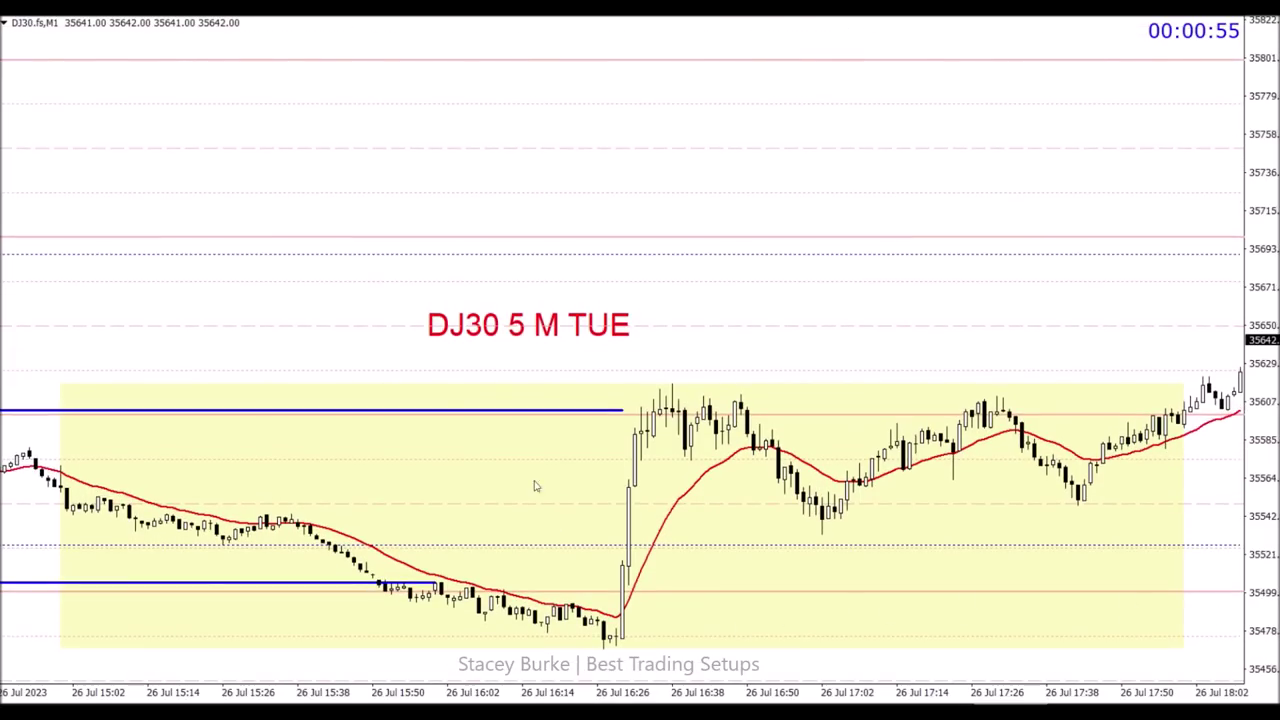
pyautogui.rightClick(483, 336)
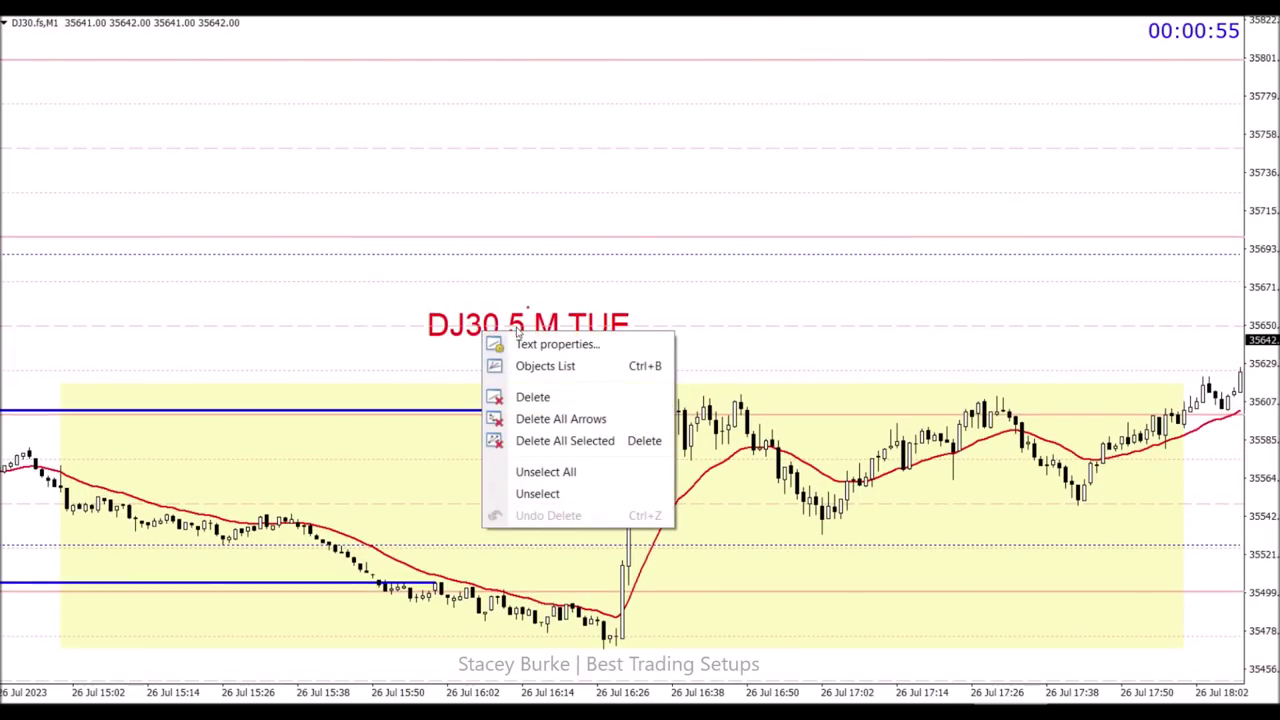
pyautogui.click(520, 343)
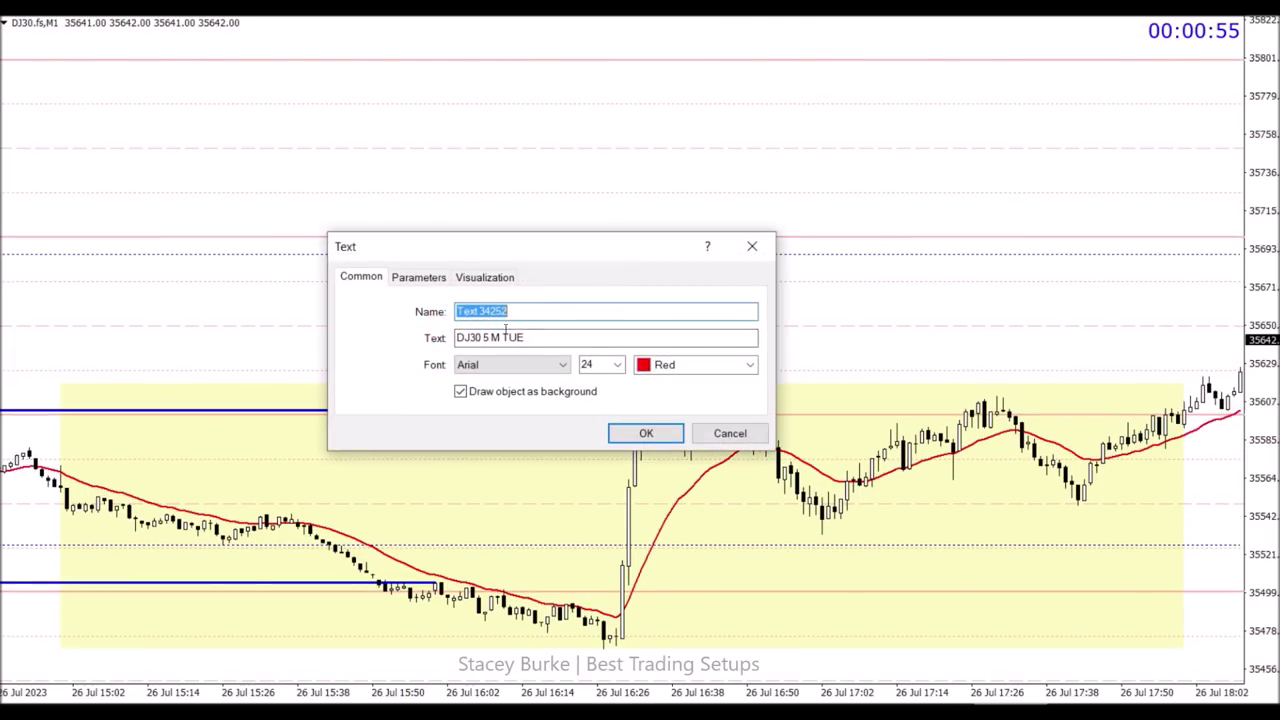
pyautogui.click(484, 338)
pyautogui.press('BackSpace')
pyautogui.write('1')
pyautogui.click(625, 430)
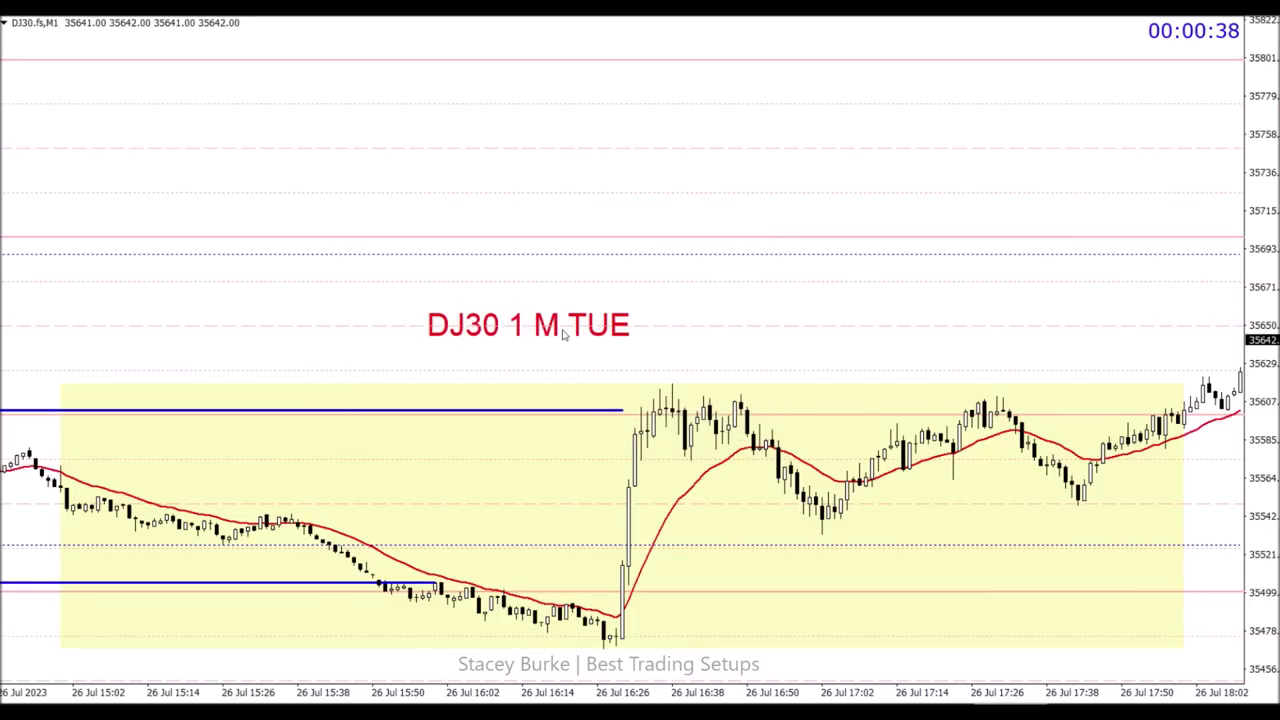
# Switch to the XAUUSD M5 chart and move its red text label lower and closer to the start of the morning rally.
pyautogui.scroll(3, 600, 355)
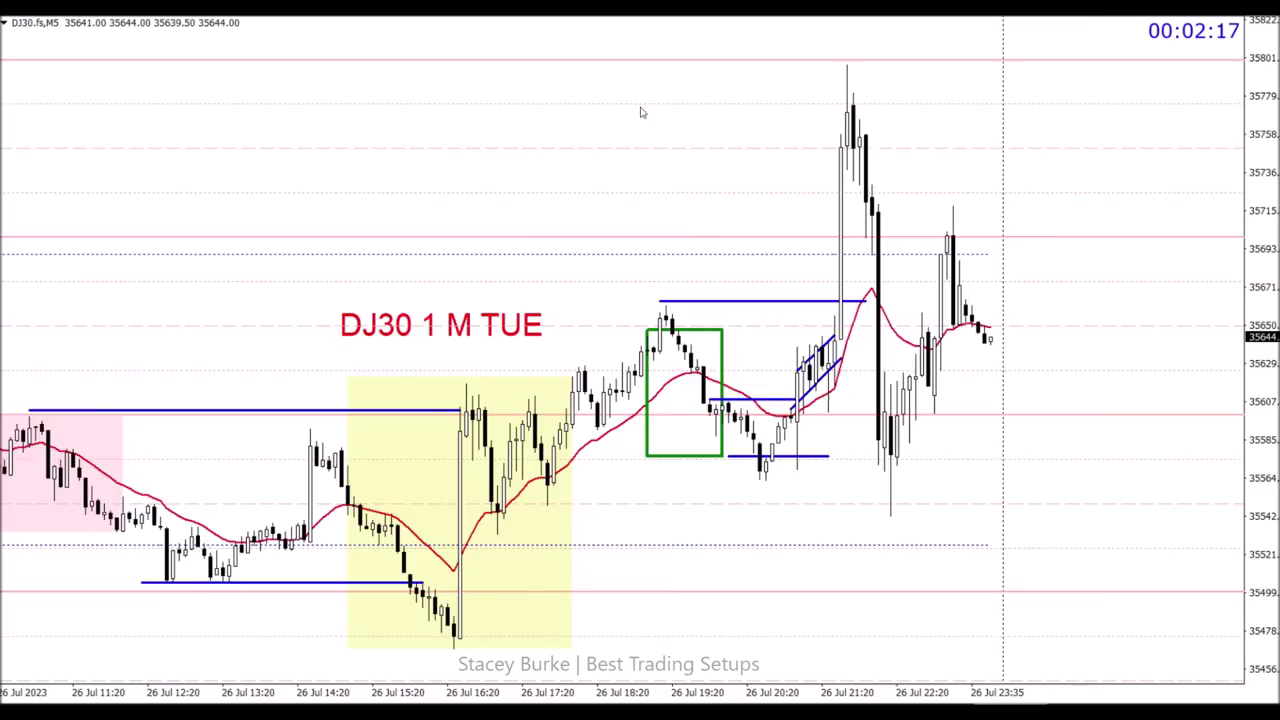
pyautogui.scroll(3, 640, 114)
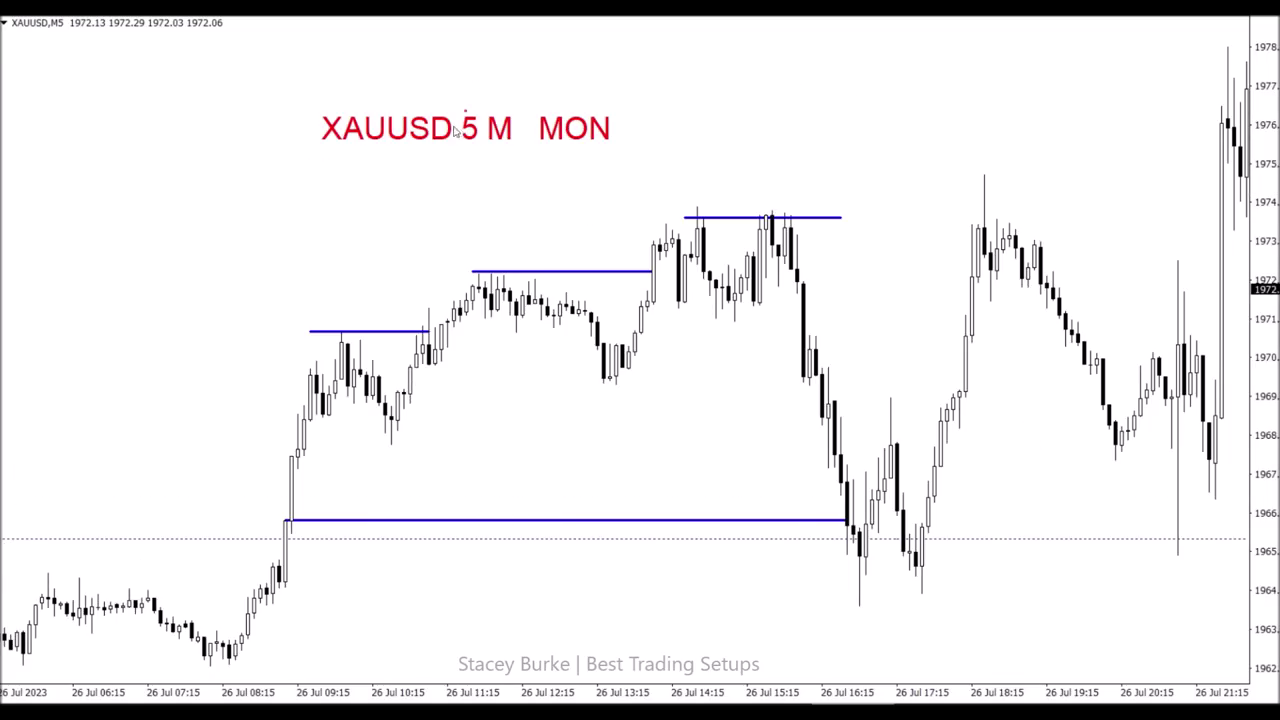
pyautogui.moveTo(457, 128); pyautogui.dragTo(325, 205)
pyautogui.scroll(3, 388, 158)
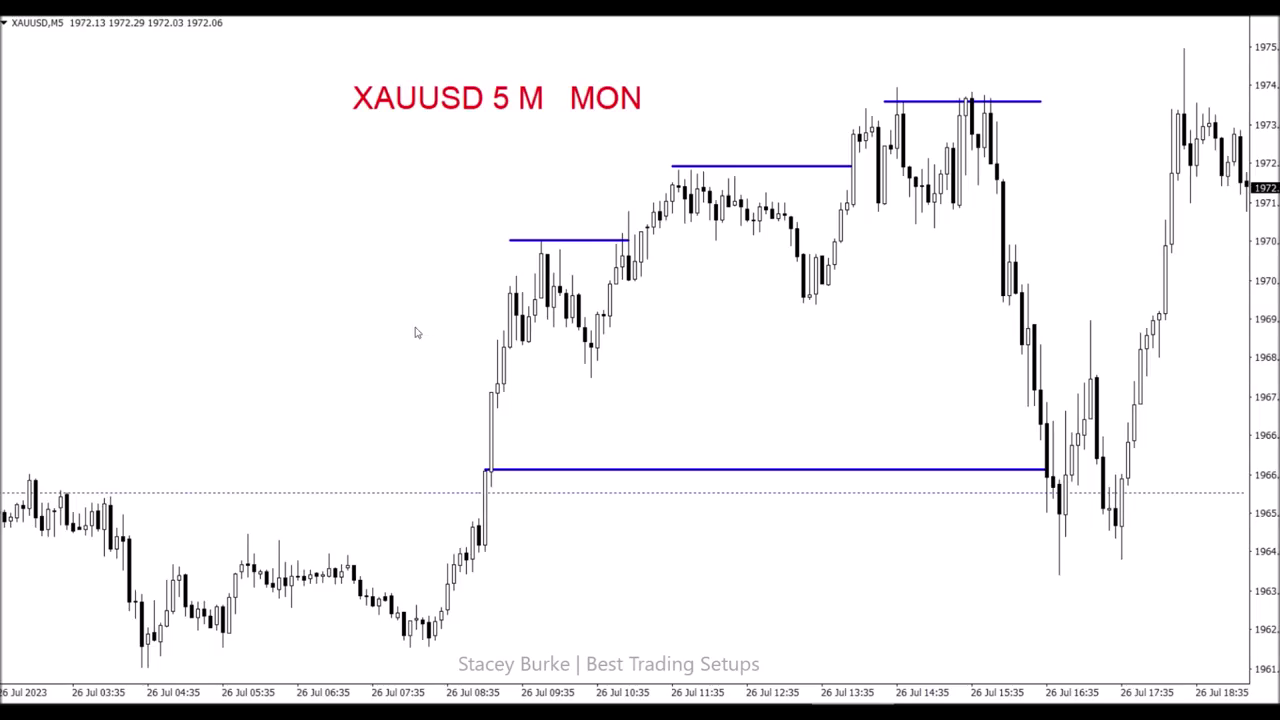
pyautogui.scroll(3, 408, 289)
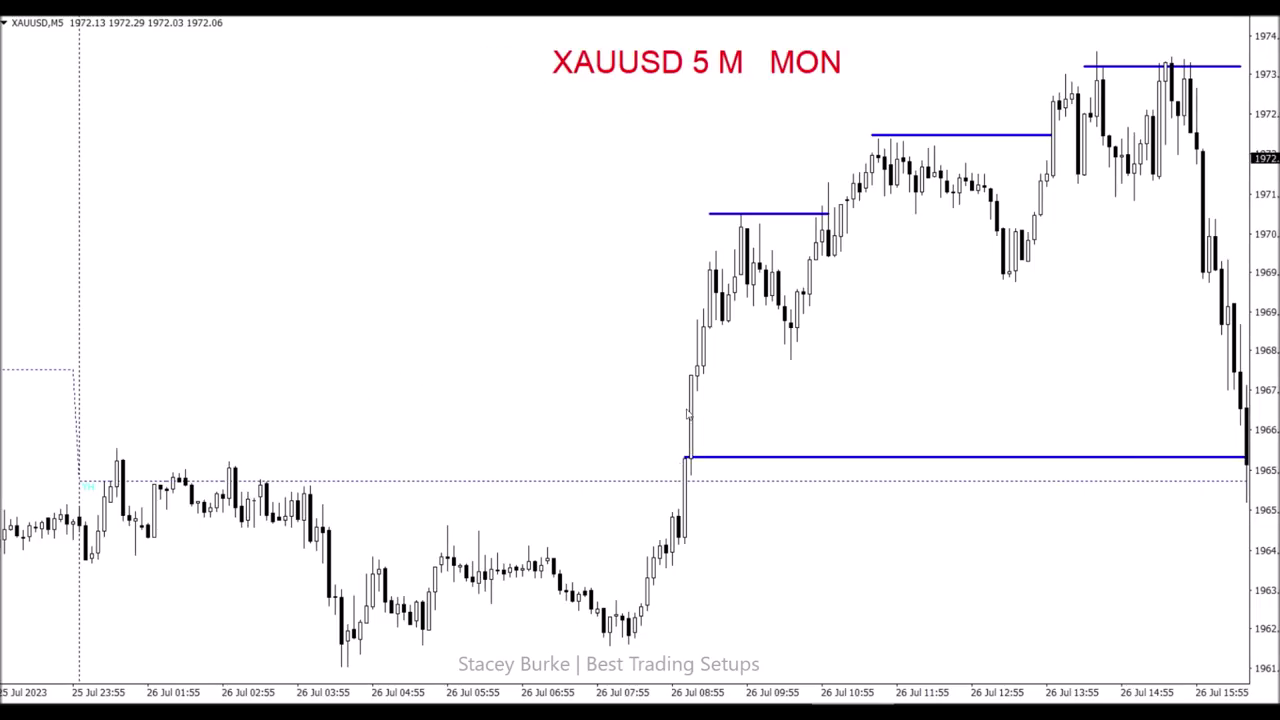
# Draw two short horizontal trendlines along the pullback lows beneath the 26 July afternoon highs.
pyautogui.scroll(-5, 663, 324)
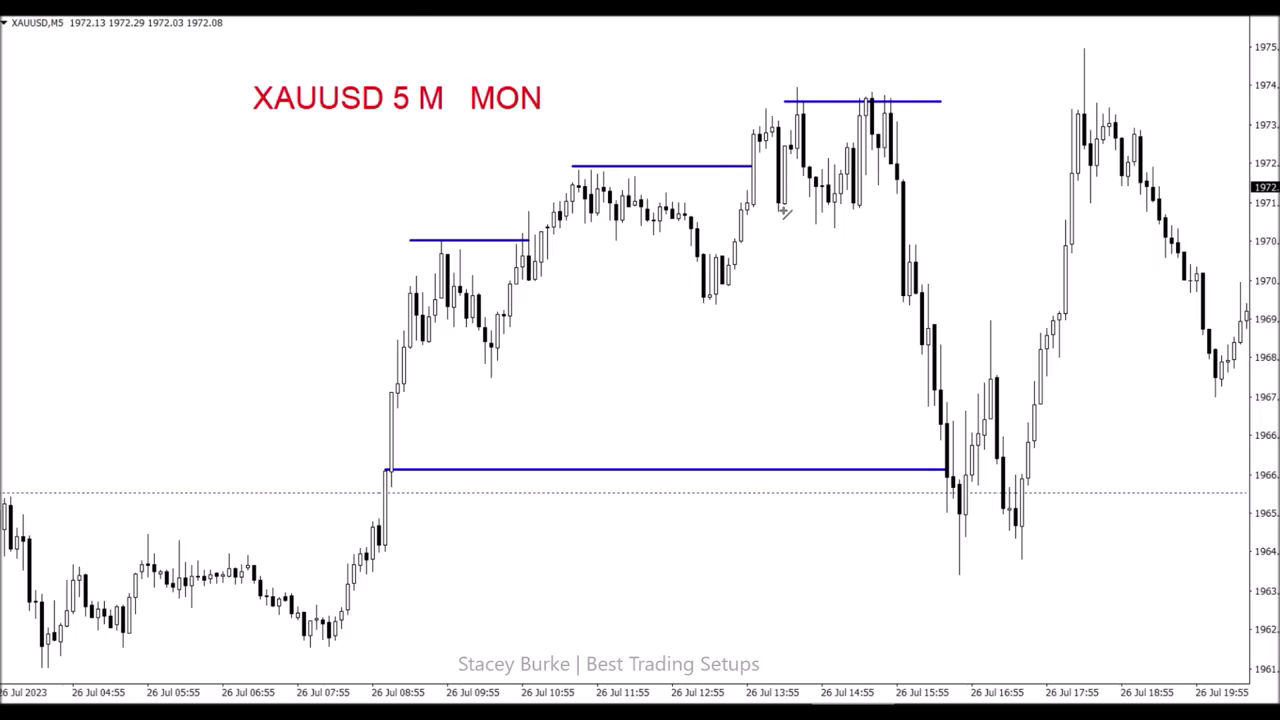
pyautogui.moveTo(772, 211); pyautogui.dragTo(808, 212)
pyautogui.moveTo(828, 228)
pyautogui.mouseDown()
pyautogui.moveTo(711, 228)
pyautogui.moveTo(863, 312)
pyautogui.moveTo(946, 228)
pyautogui.mouseUp()
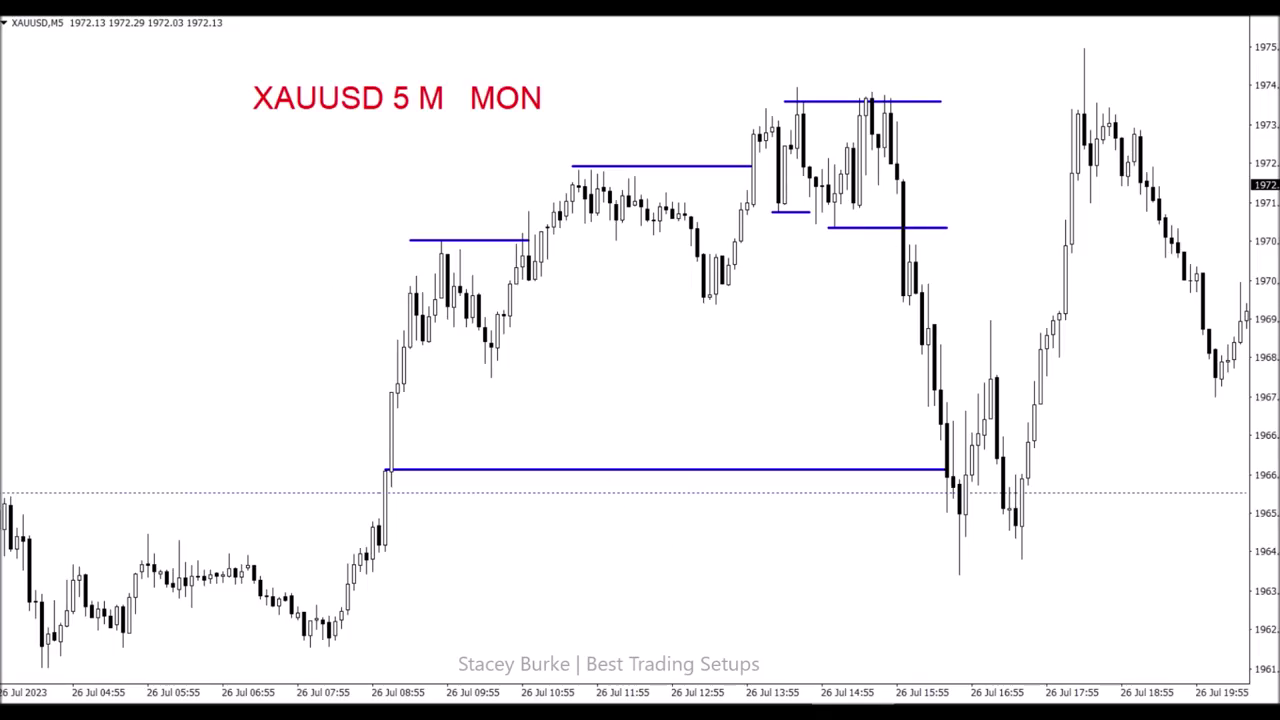
# Draw a wide green rectangle around the lower horizontal trendline, from the morning rally to the afternoon decline.
pyautogui.moveTo(27, 94)
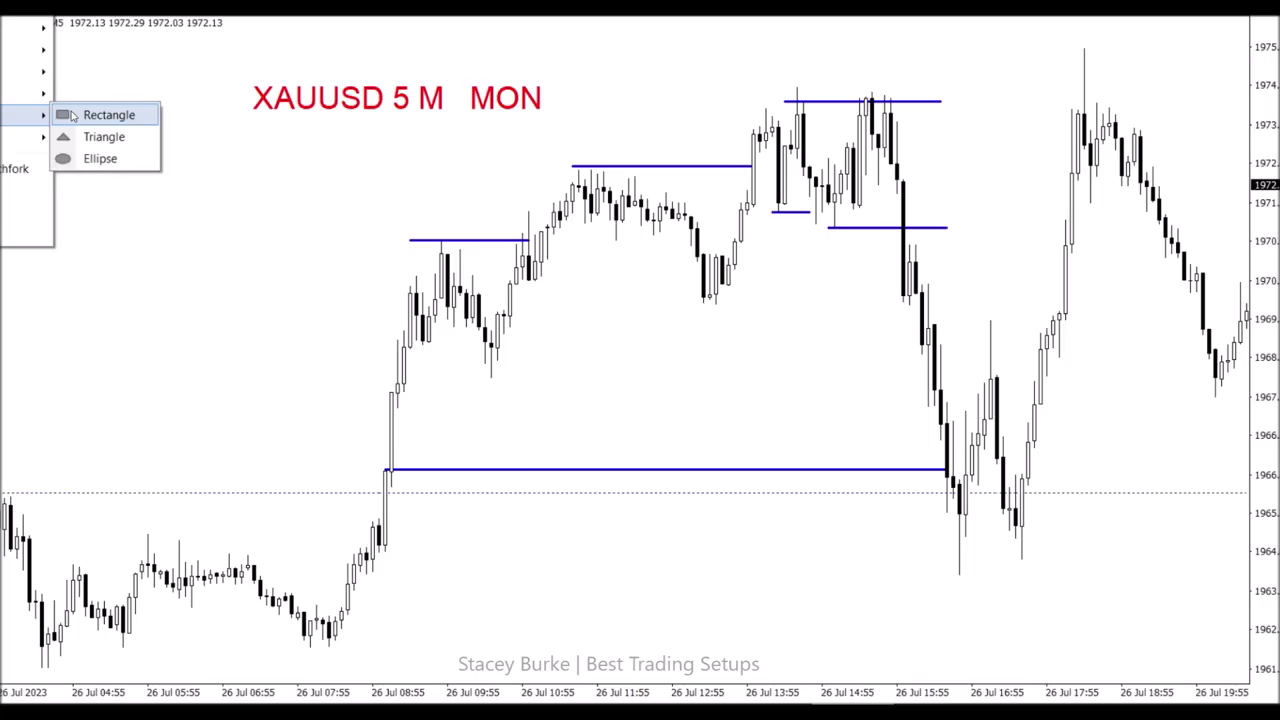
pyautogui.click(110, 116)
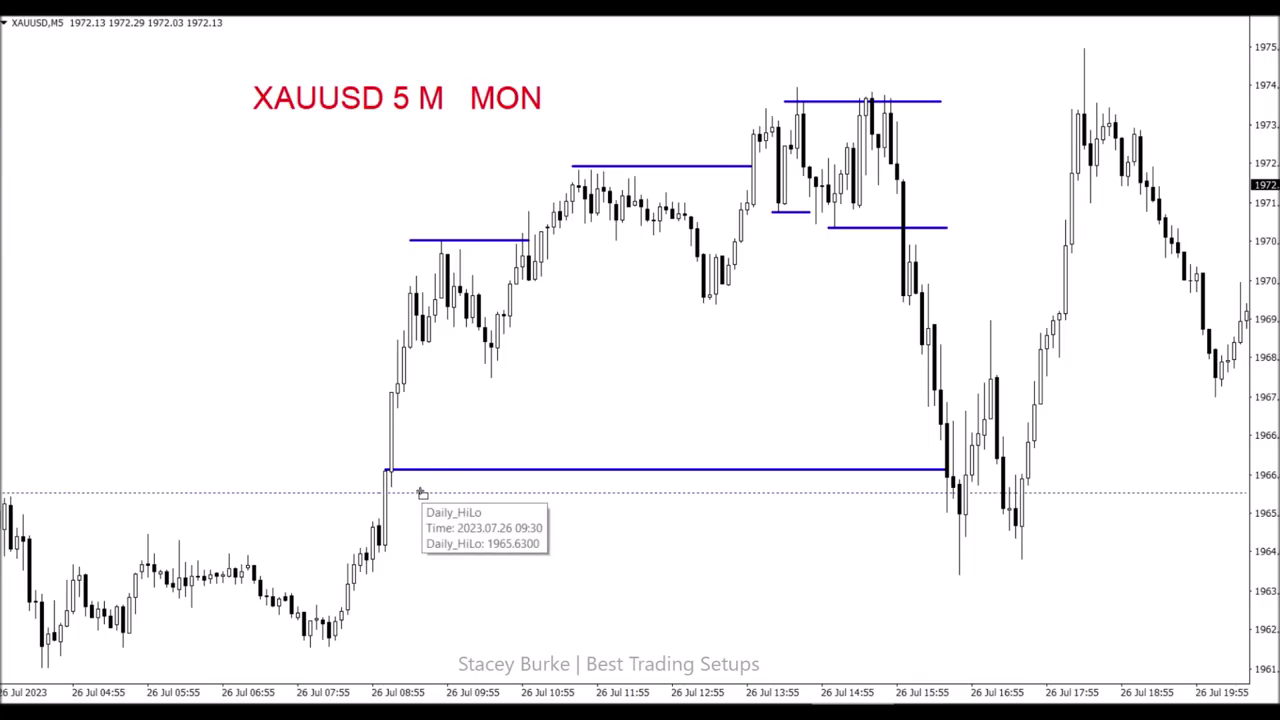
pyautogui.moveTo(422, 492); pyautogui.dragTo(928, 376)
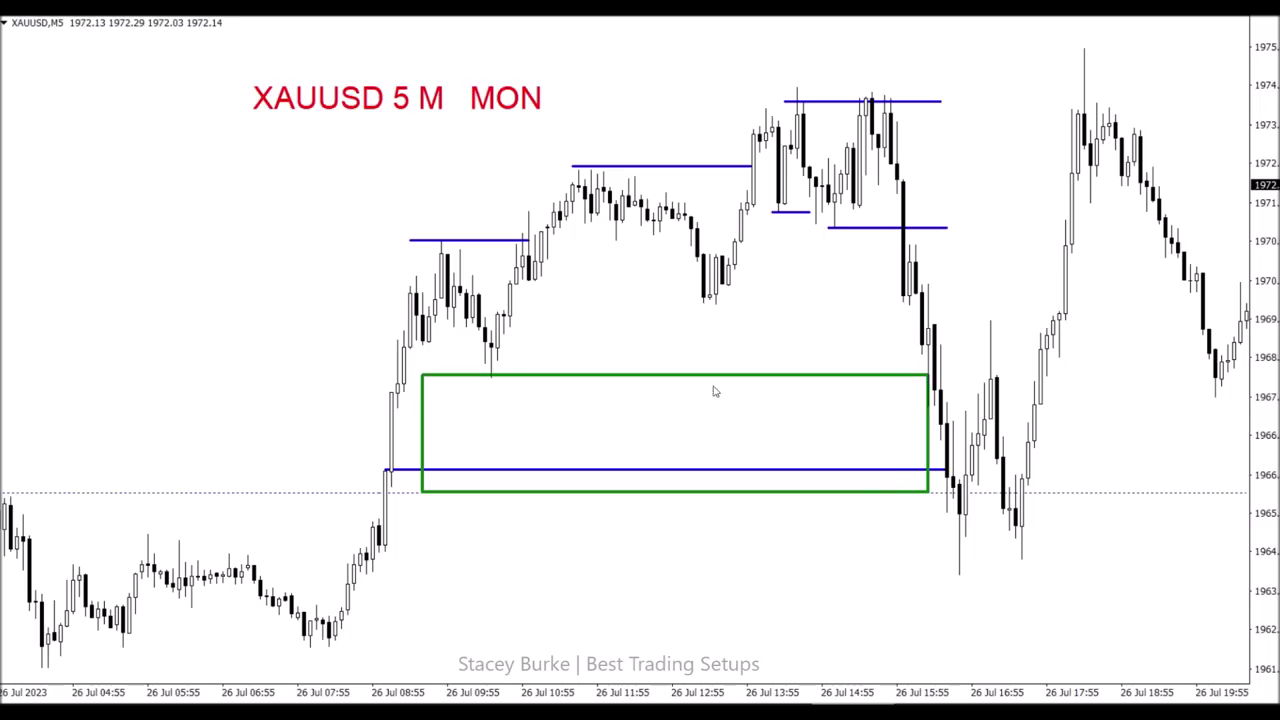
# Sketch a V mark with two trendlines dipping into the green rectangle after the morning rally, then delete it.
pyautogui.moveTo(423, 358)
pyautogui.mouseDown()
pyautogui.moveTo(467, 491)
pyautogui.moveTo(568, 265)
pyautogui.mouseUp()
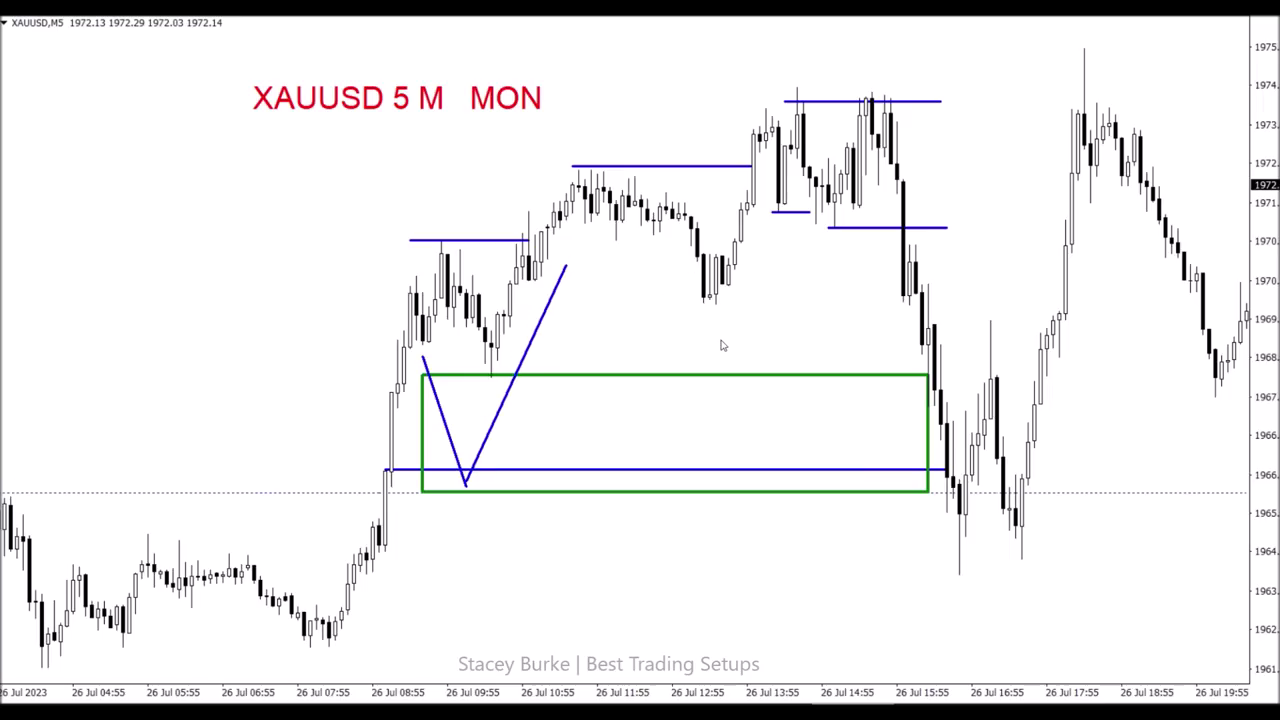
pyautogui.doubleClick(484, 450)
pyautogui.doubleClick(457, 451)
pyautogui.press('Delete')
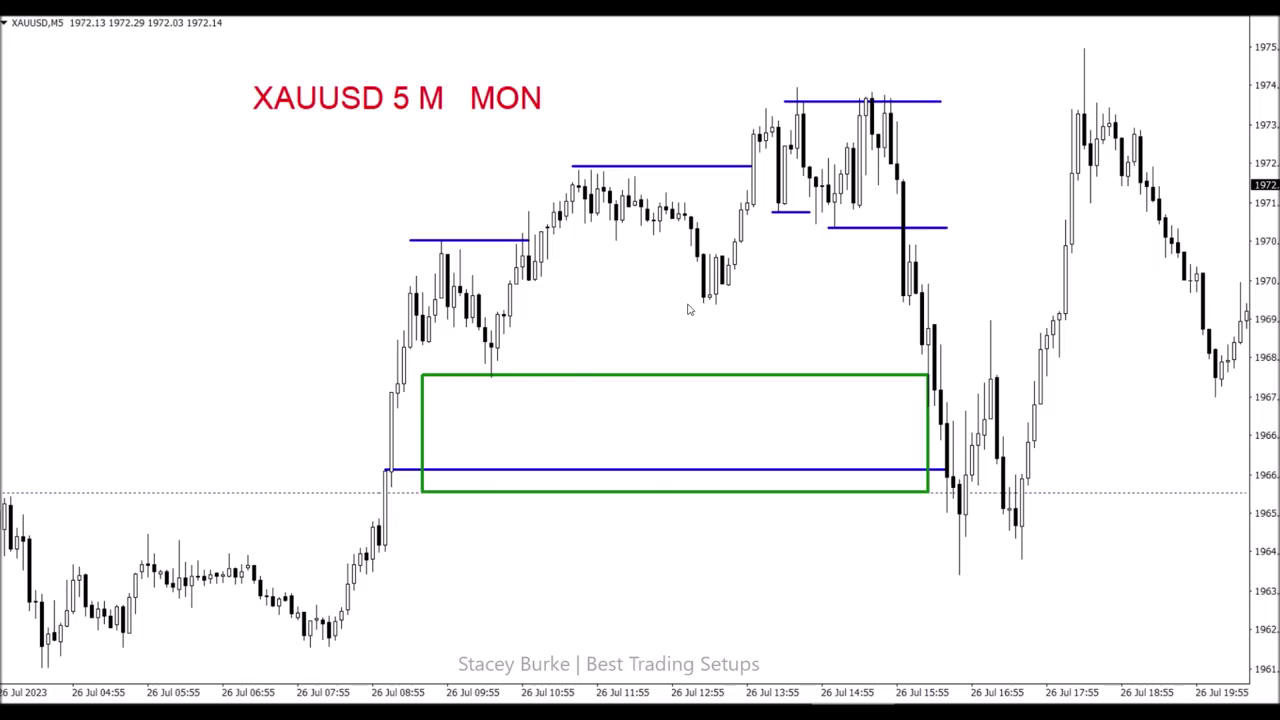
# Reshape the green rectangle to span the afternoon decline from the pullback-low trendline downward, then delete it.
pyautogui.doubleClick(437, 380)
pyautogui.moveTo(437, 380); pyautogui.dragTo(743, 236)
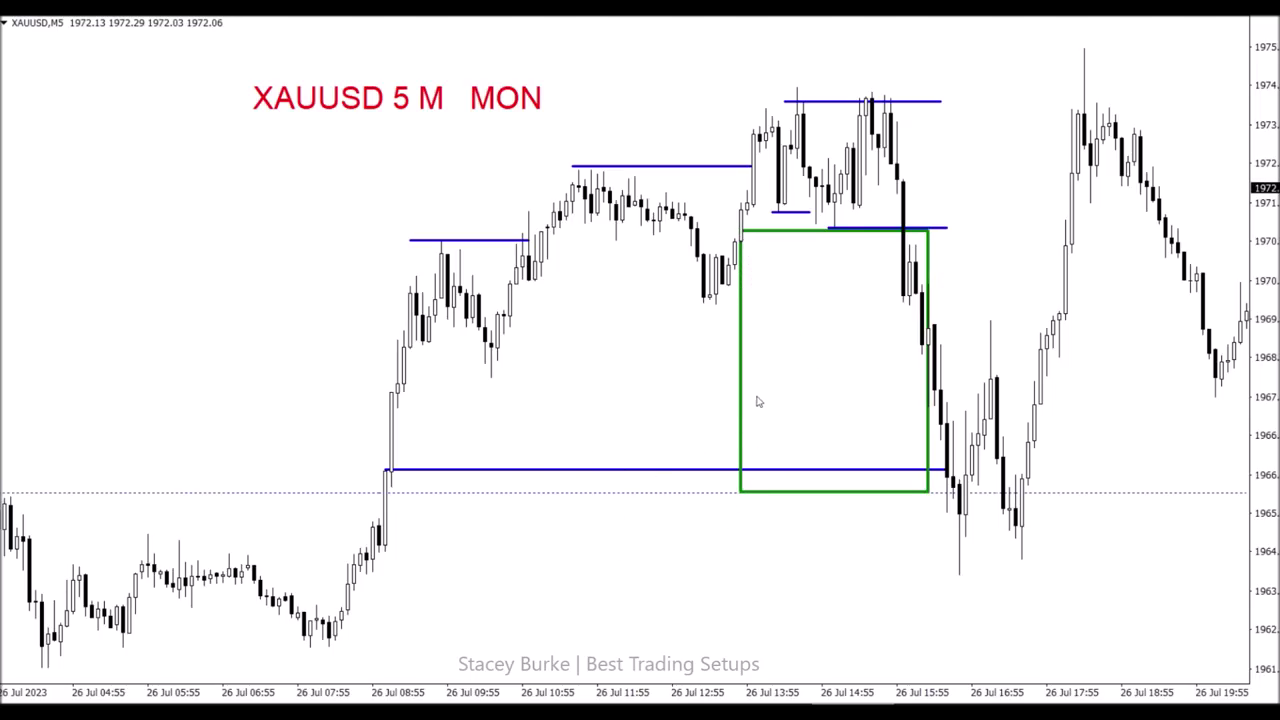
pyautogui.doubleClick(745, 243)
pyautogui.press('Delete')
# Draw a narrow green rectangle around the candles turning down from the afternoon high, with a short horizontal trendline across it.
pyautogui.scroll(-3, 872, 174)
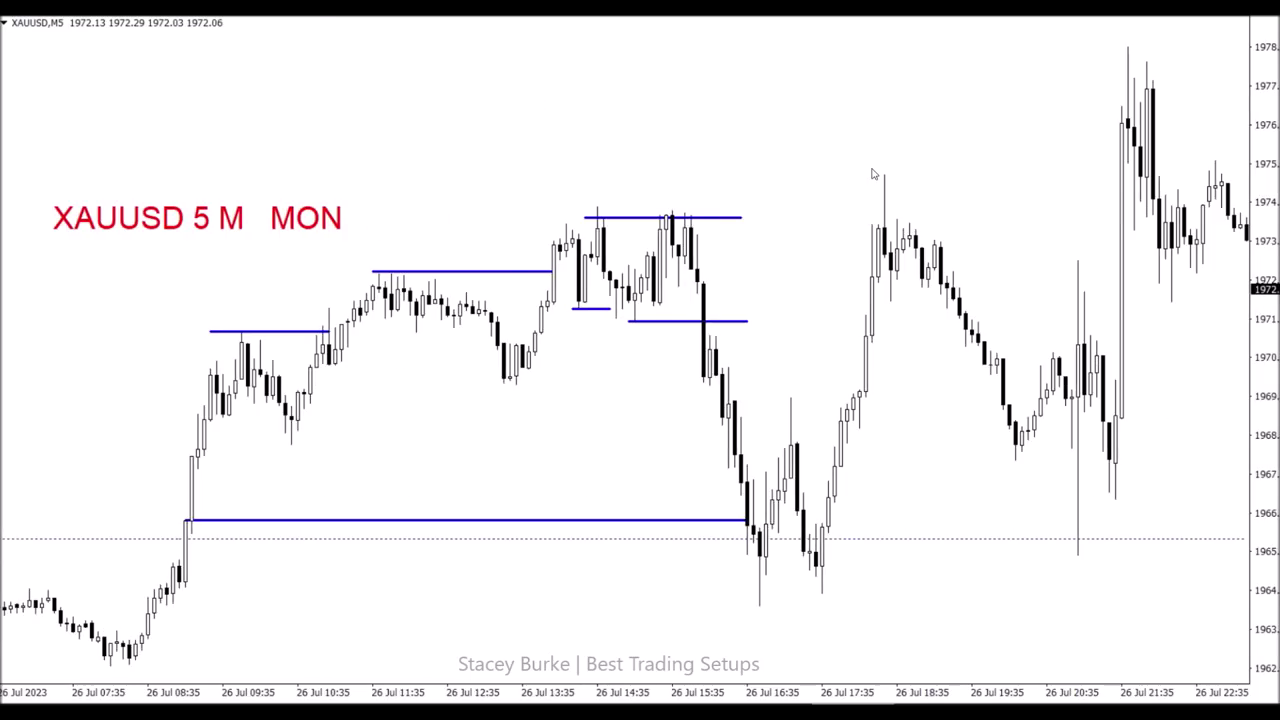
pyautogui.click(4, 22)
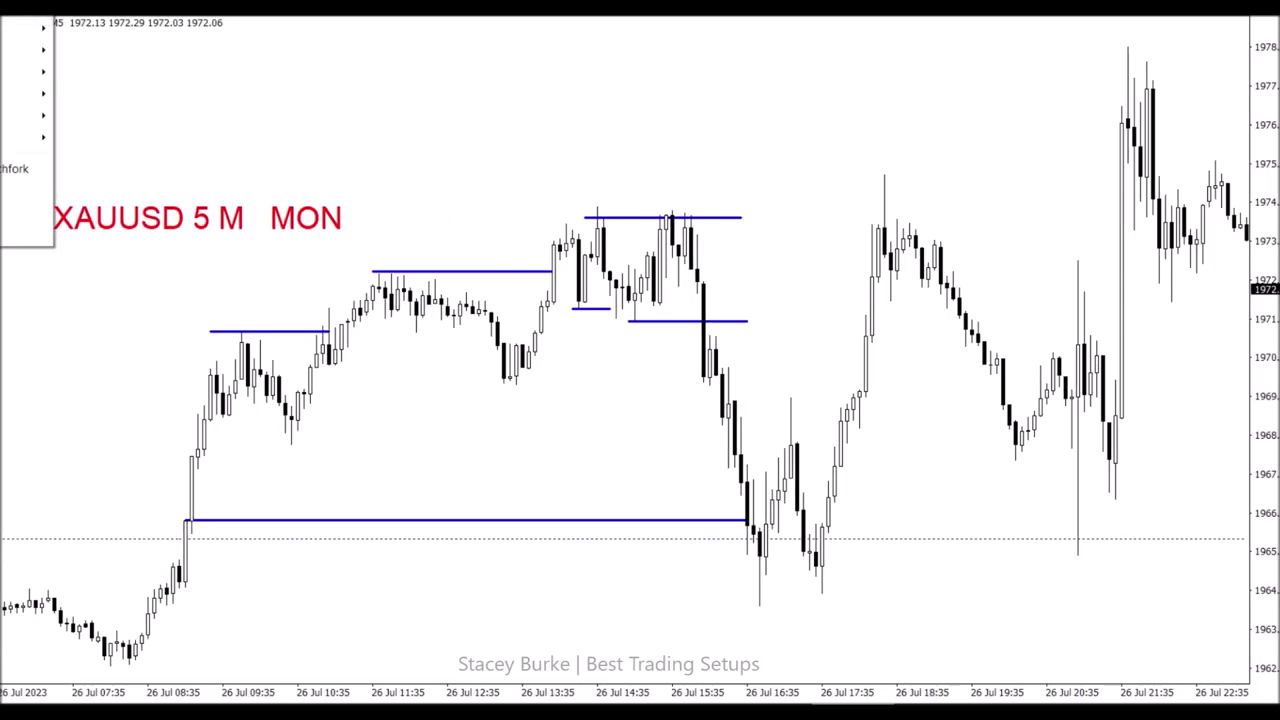
pyautogui.moveTo(30, 115)
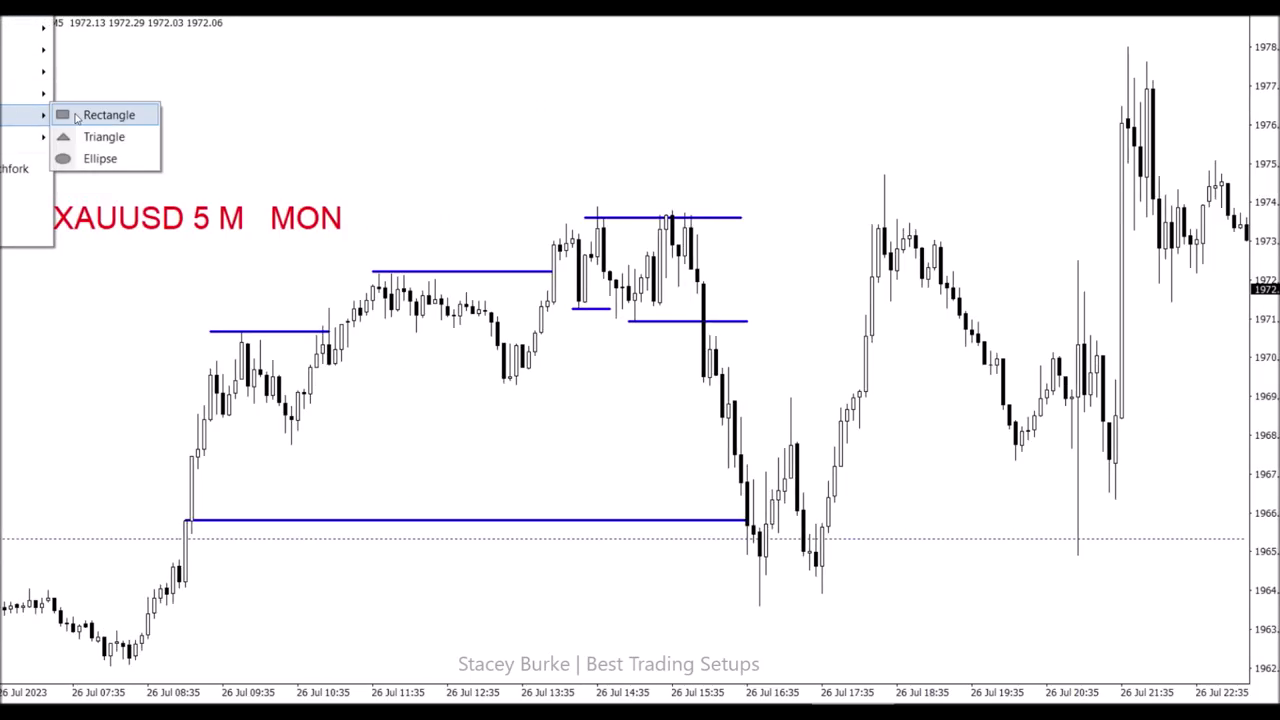
pyautogui.click(76, 119)
pyautogui.moveTo(678, 267)
pyautogui.mouseDown()
pyautogui.moveTo(709, 273)
pyautogui.moveTo(704, 210)
pyautogui.mouseUp()
pyautogui.moveTo(704, 271); pyautogui.dragTo(704, 292)
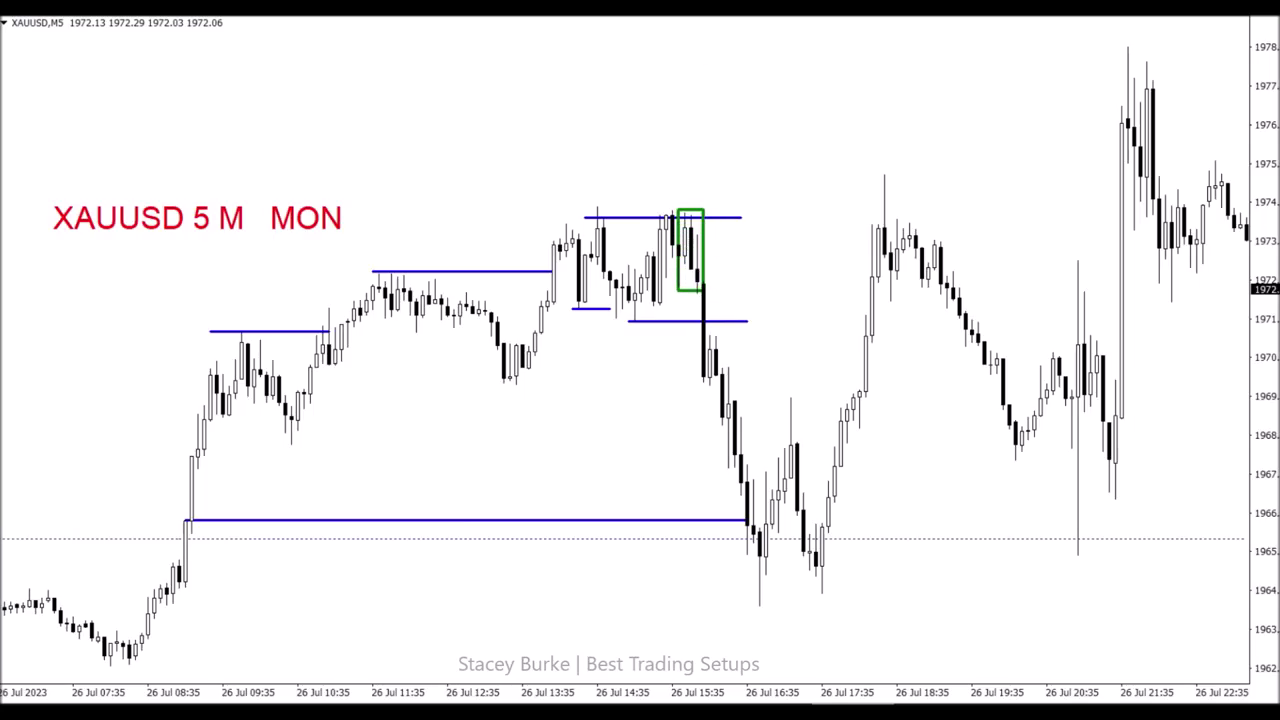
pyautogui.moveTo(667, 263)
pyautogui.mouseDown()
pyautogui.moveTo(710, 266)
pyautogui.moveTo(686, 260)
pyautogui.mouseUp()
pyautogui.click(687, 263)
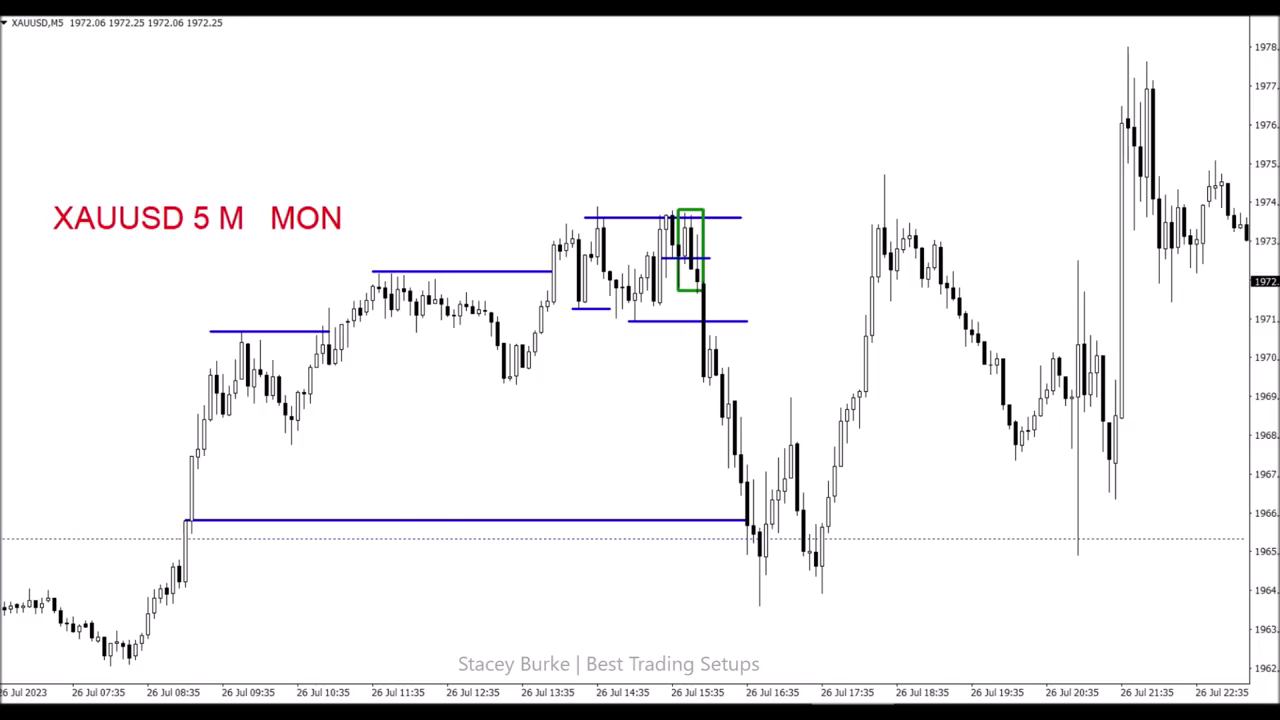
# Draw a second narrow green rectangle over the late part of the decline and a short horizontal trendline extending from its upper part.
pyautogui.click(43, 114)
pyautogui.click(107, 114)
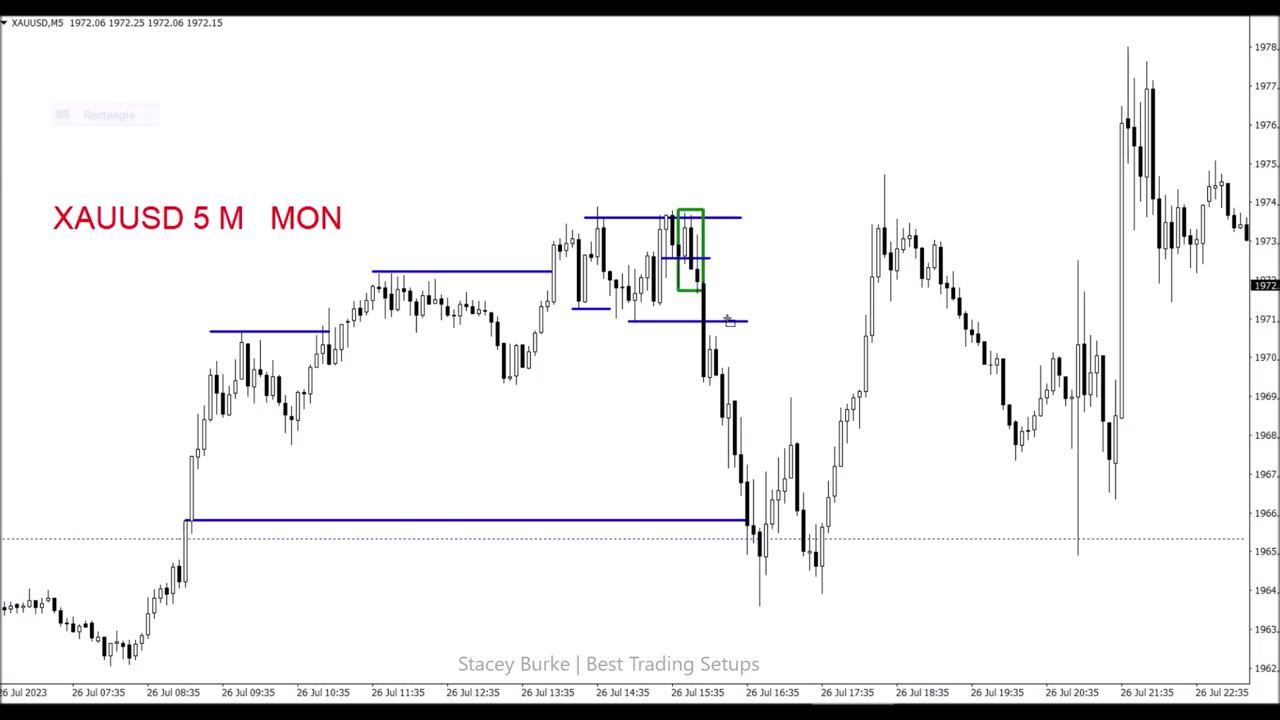
pyautogui.moveTo(727, 412); pyautogui.dragTo(753, 493)
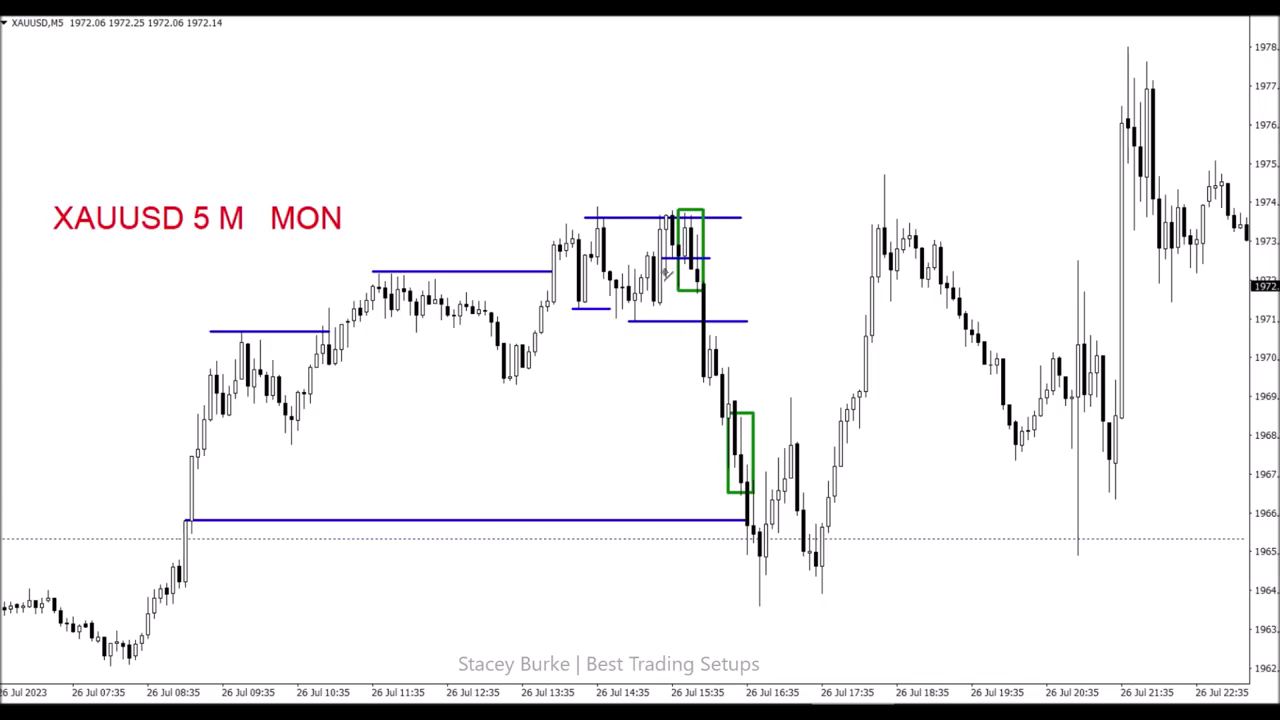
pyautogui.moveTo(744, 418); pyautogui.dragTo(791, 416)
# Draw horizontal trendlines at the rebound high, through the second low, and from the afternoon high past the evening spike.
pyautogui.moveTo(784, 395); pyautogui.dragTo(885, 394)
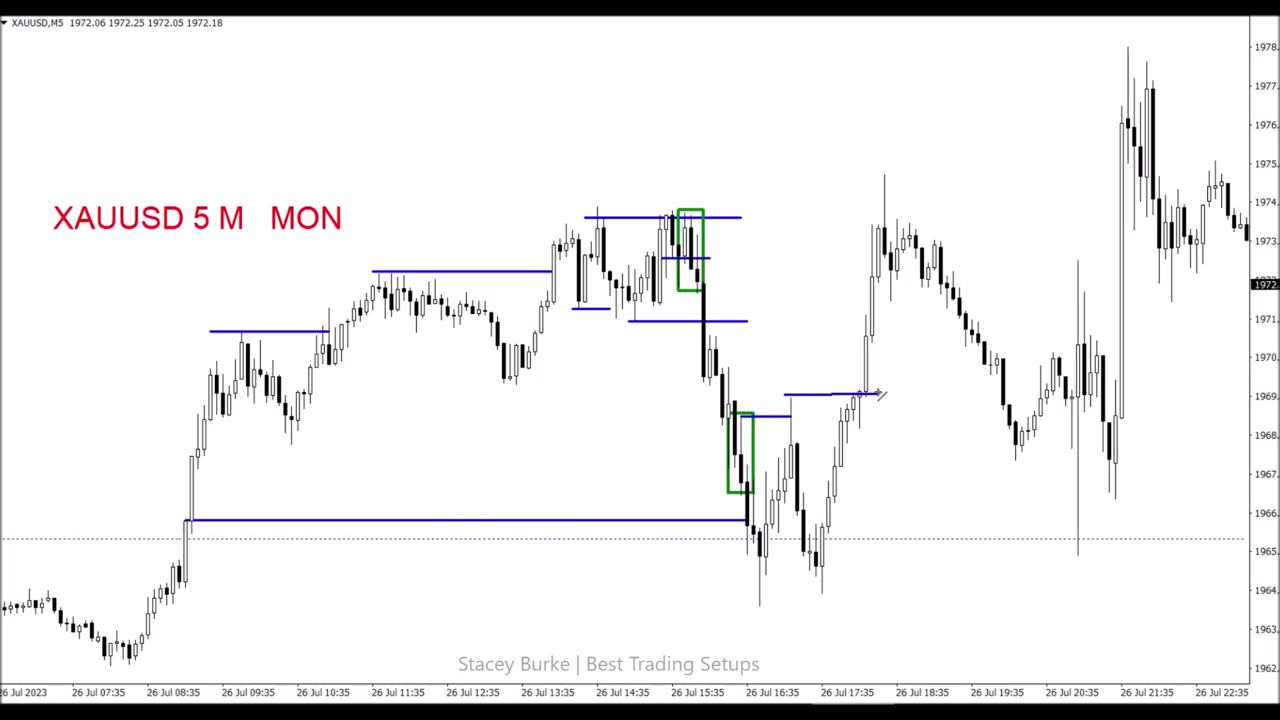
pyautogui.moveTo(874, 395)
pyautogui.mouseDown()
pyautogui.moveTo(888, 386)
pyautogui.moveTo(879, 395)
pyautogui.mouseUp()
pyautogui.moveTo(803, 528); pyautogui.dragTo(850, 528)
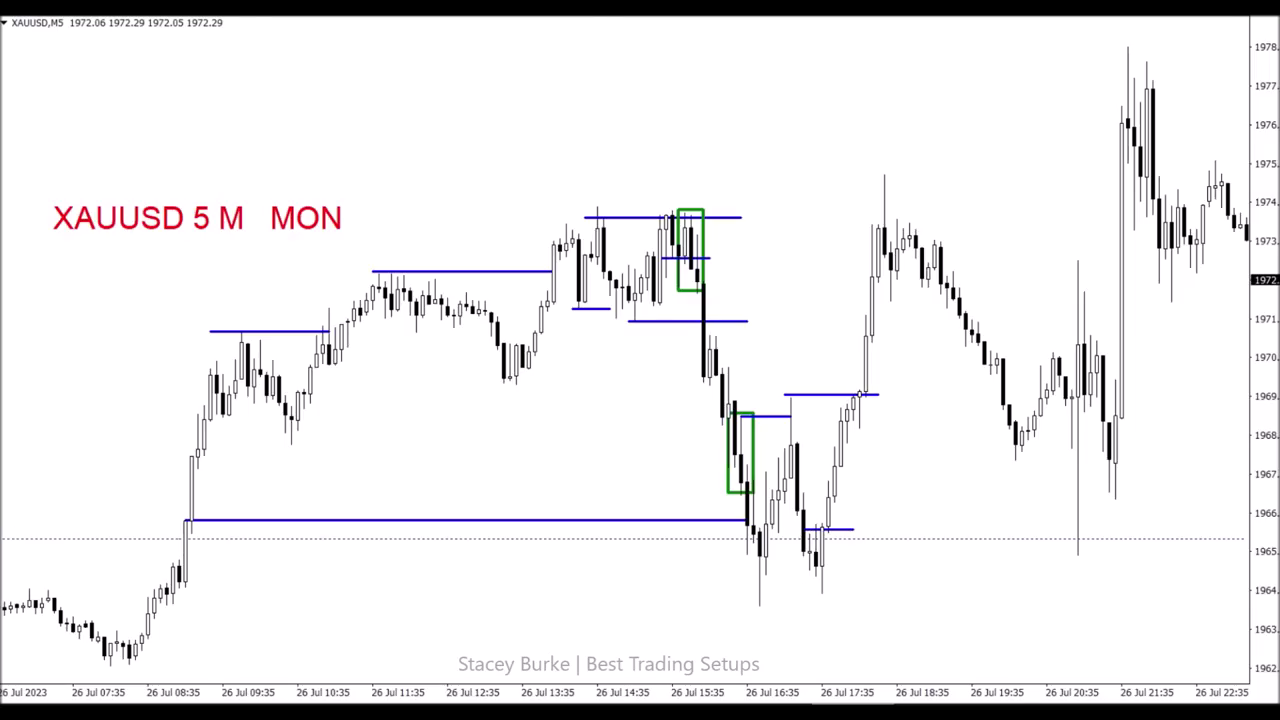
pyautogui.moveTo(597, 207); pyautogui.dragTo(928, 206)
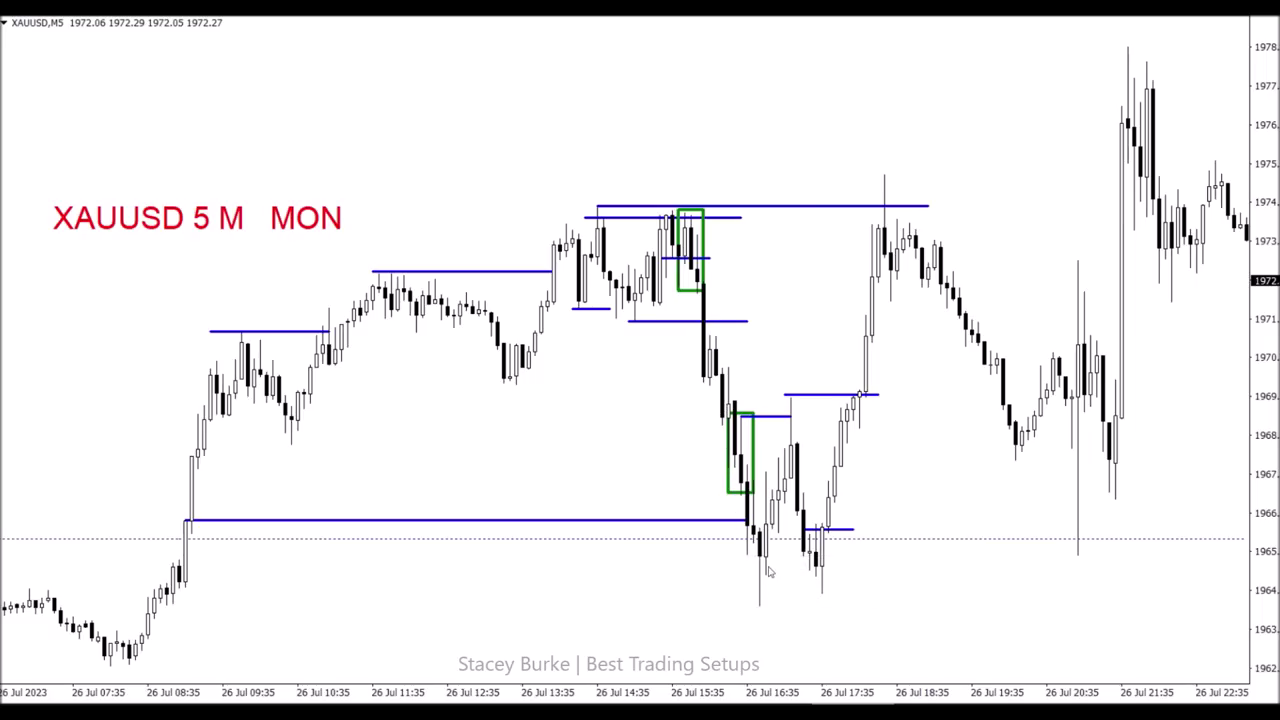
pyautogui.scroll(3, 622, 455)
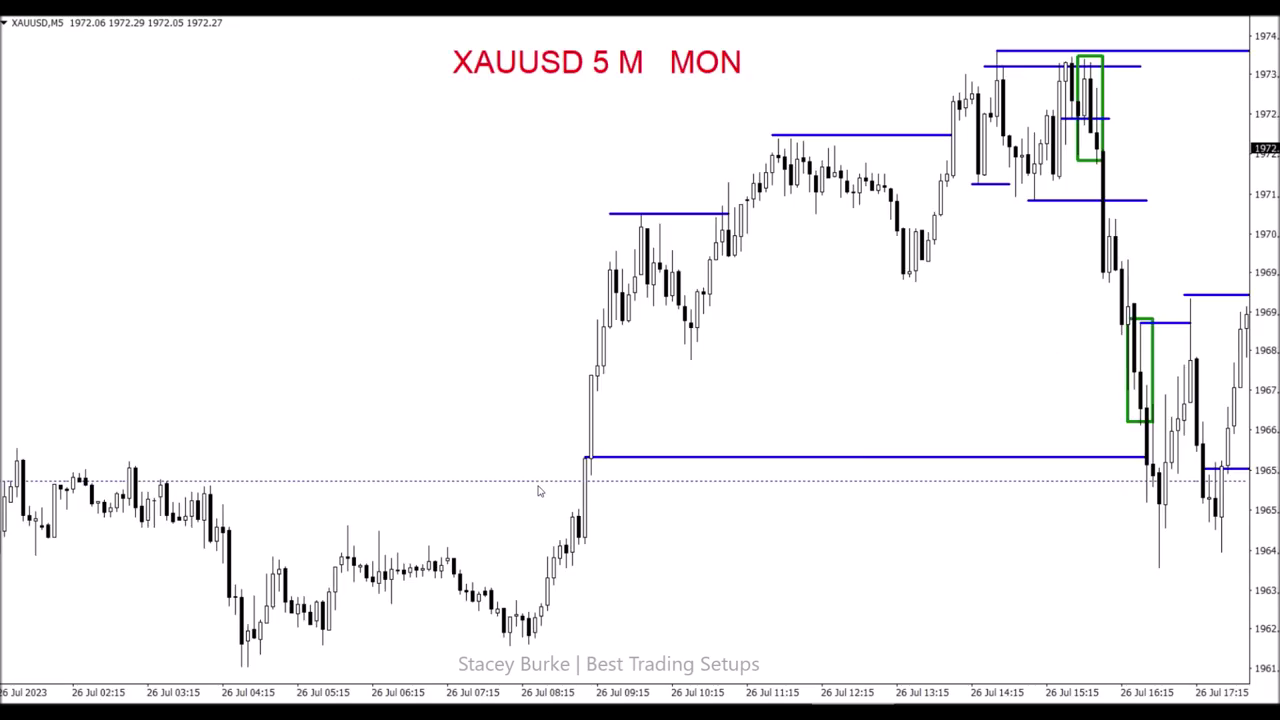
pyautogui.scroll(3, 312, 476)
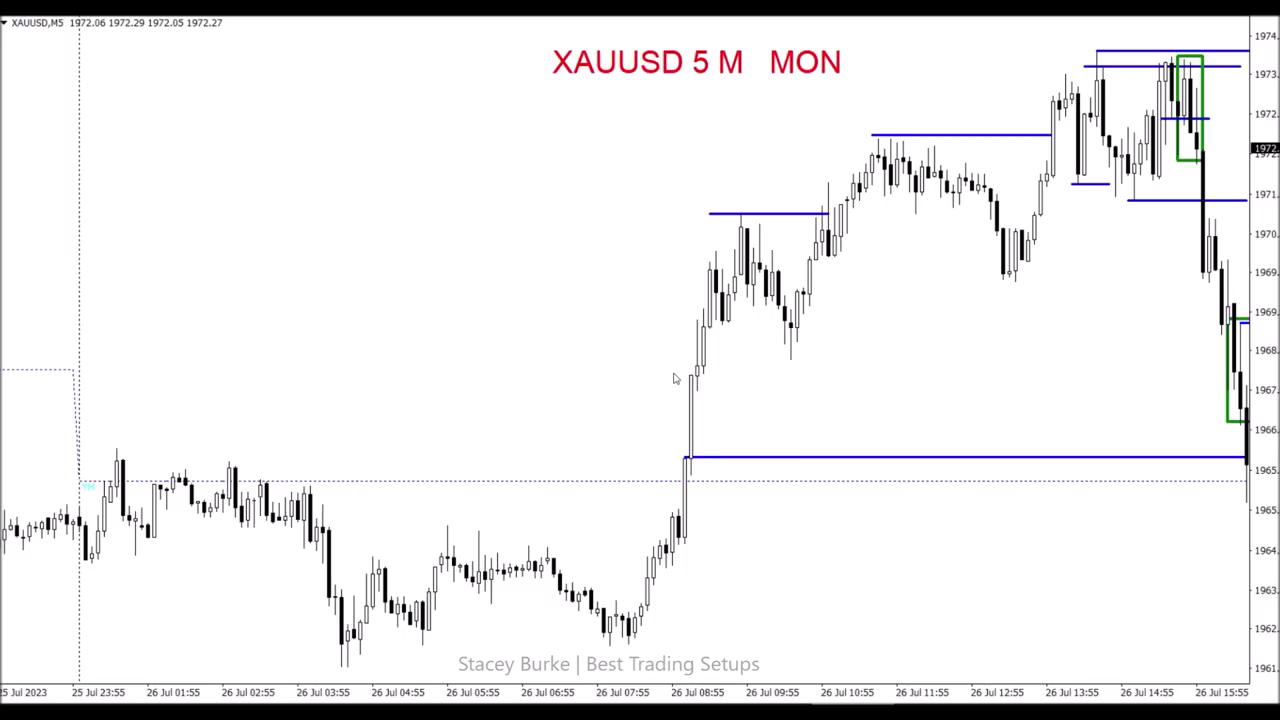
pyautogui.scroll(-10, 660, 446)
pyautogui.scroll(-5, 660, 446)
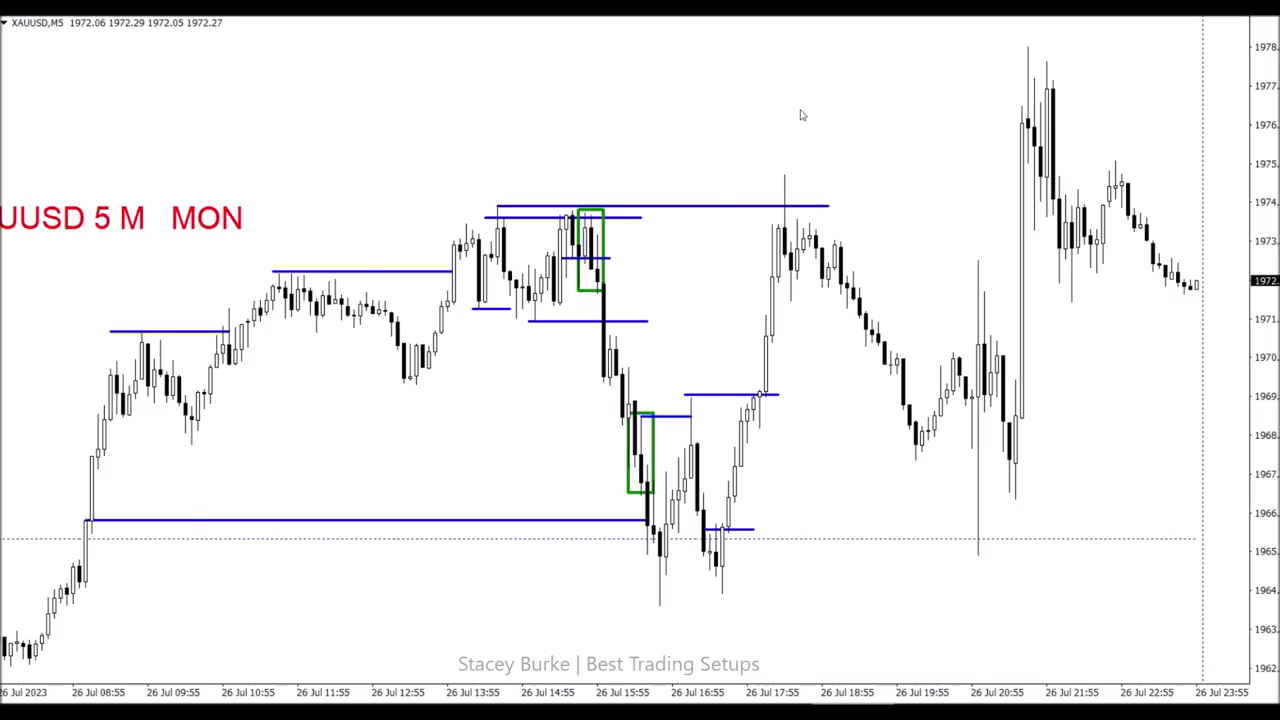
# Change the chart's text label to "XAUUSD 5 M WED DAY 3" and move it above the afternoon highs.
pyautogui.scroll(3, 800, 117)
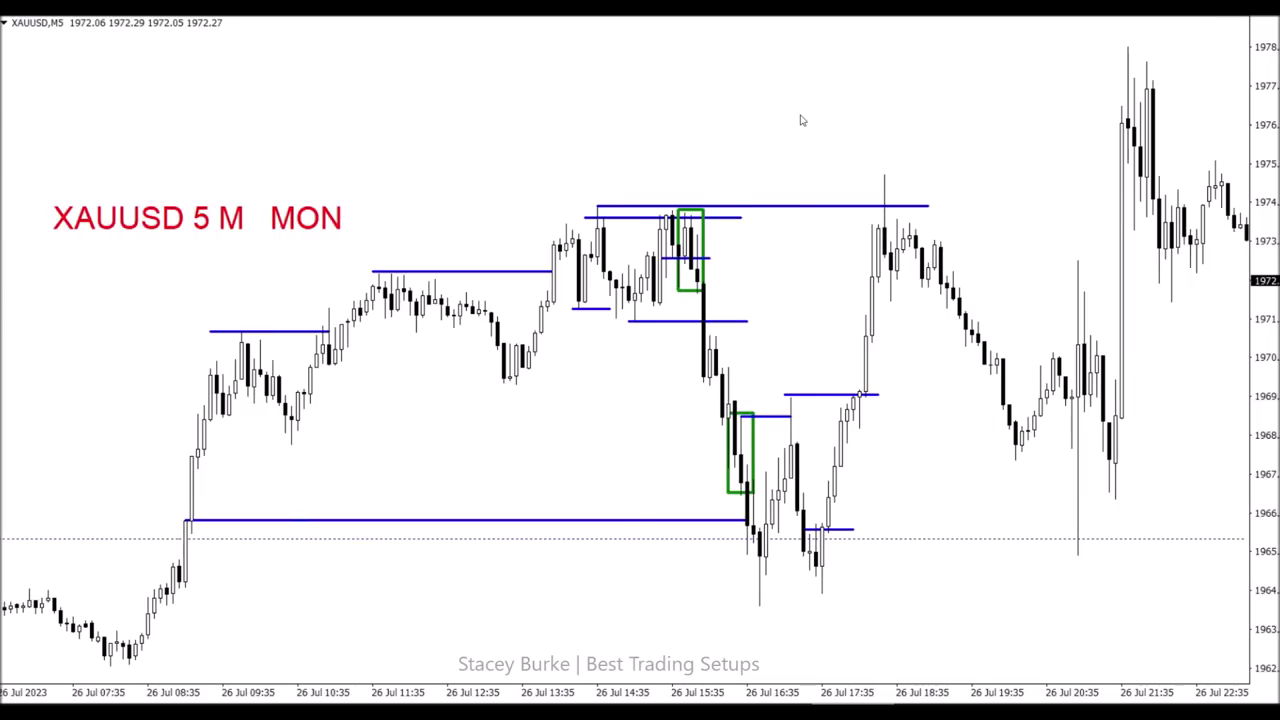
pyautogui.rightClick(281, 215)
pyautogui.click(305, 224)
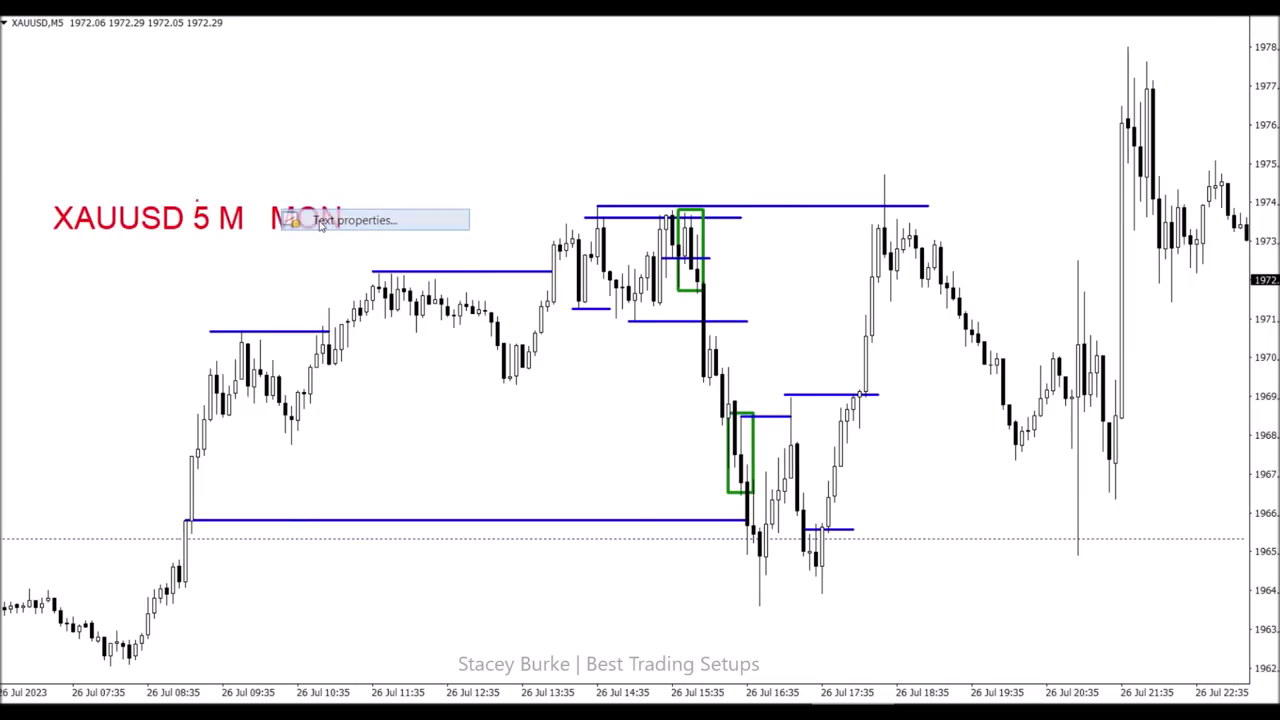
pyautogui.moveTo(526, 337); pyautogui.dragTo(657, 343)
pyautogui.write('WES')
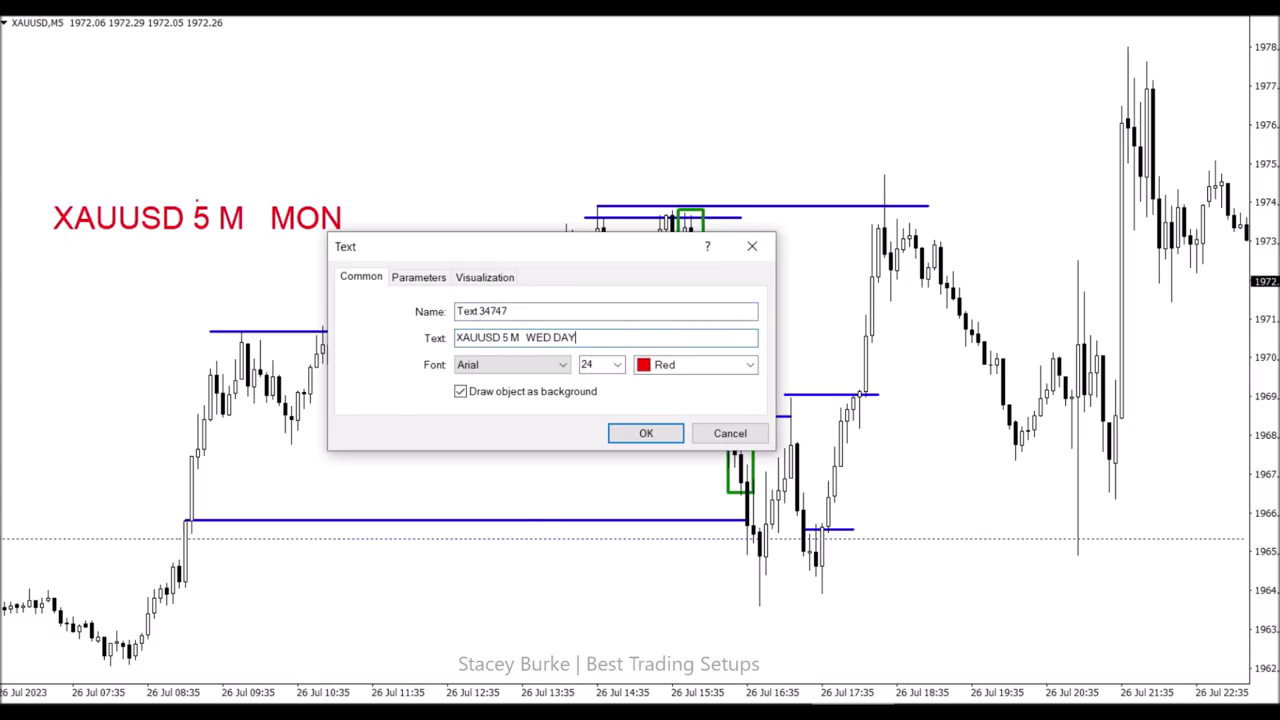
pyautogui.click(630, 435)
pyautogui.moveTo(162, 212); pyautogui.dragTo(532, 142)
pyautogui.scroll(-3, 590, 200)
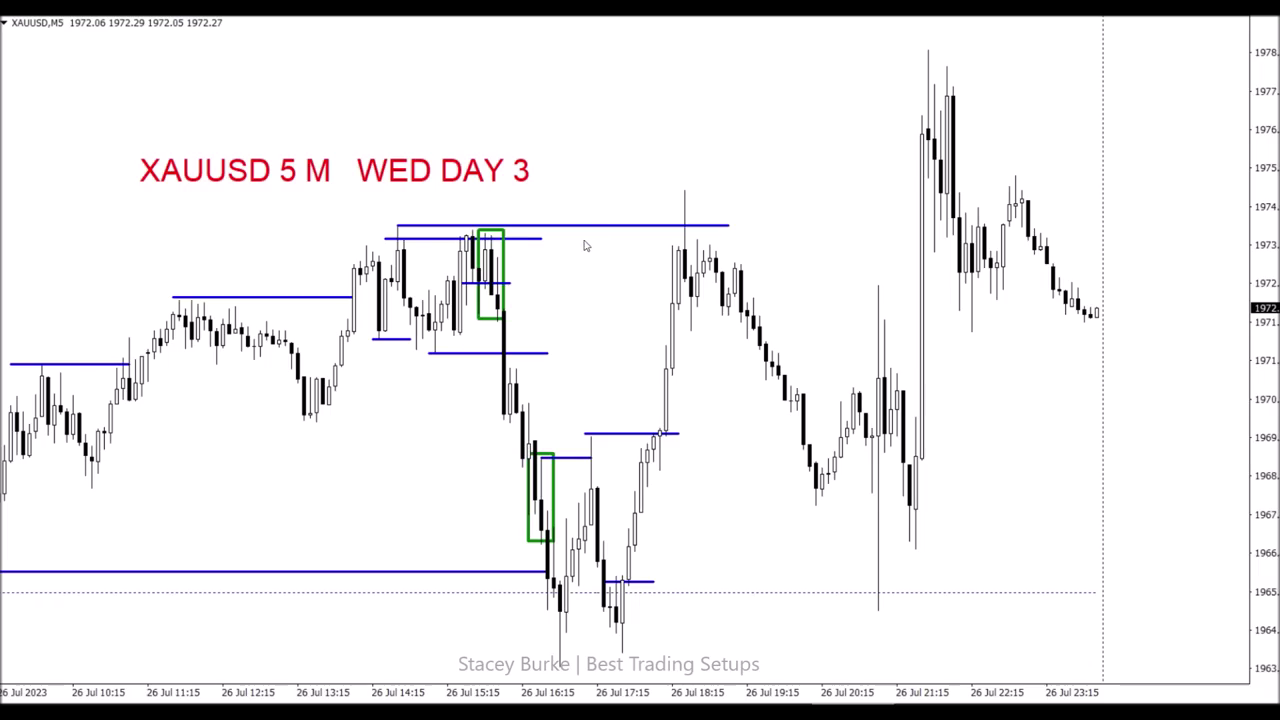
pyautogui.scroll(15, 527, 470)
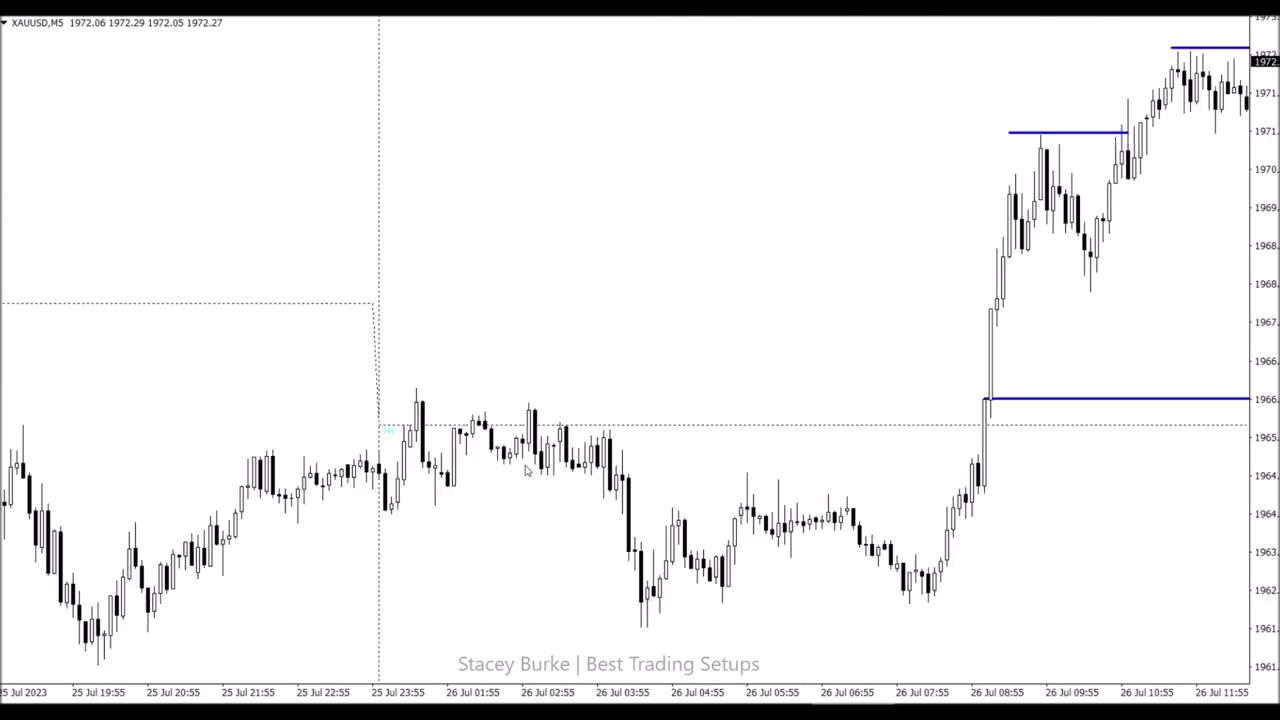
pyautogui.scroll(-10, 527, 470)
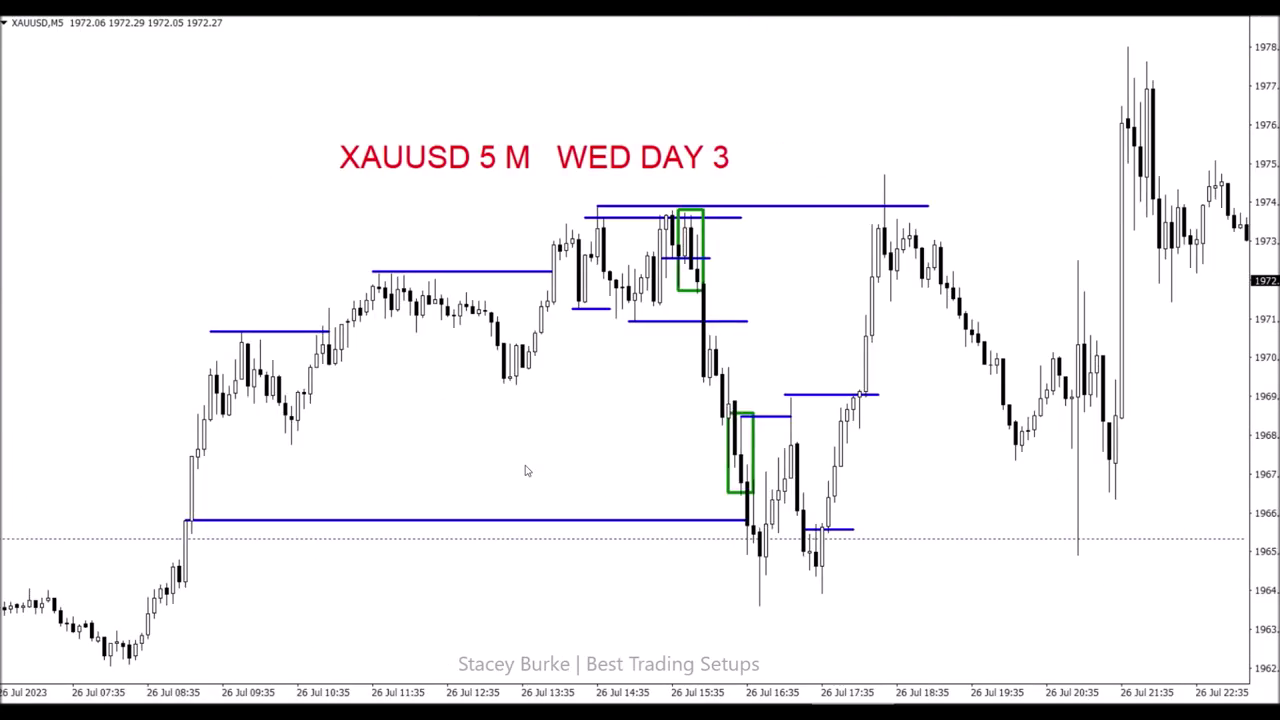
# Draw horizontal trendlines from the evening spike high across to the late rally, and over the later spike wick just before that rally.
pyautogui.scroll(-6, 527, 470)
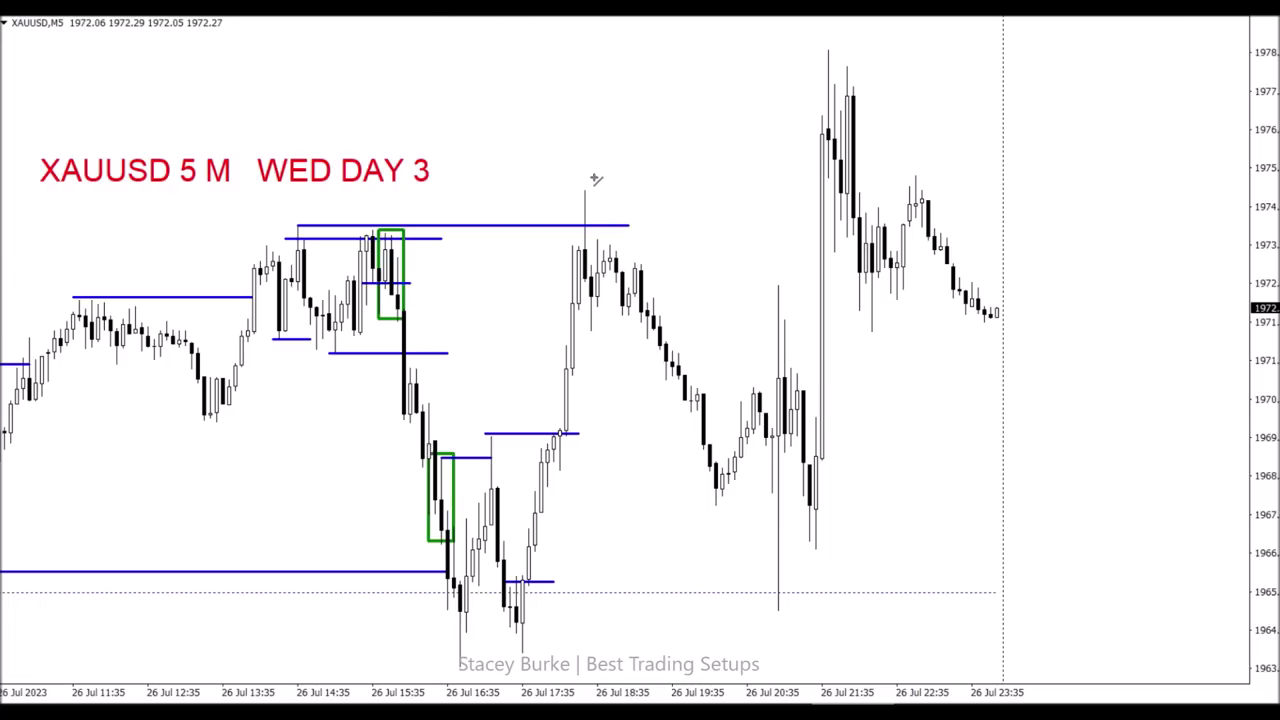
pyautogui.moveTo(585, 191); pyautogui.dragTo(816, 191)
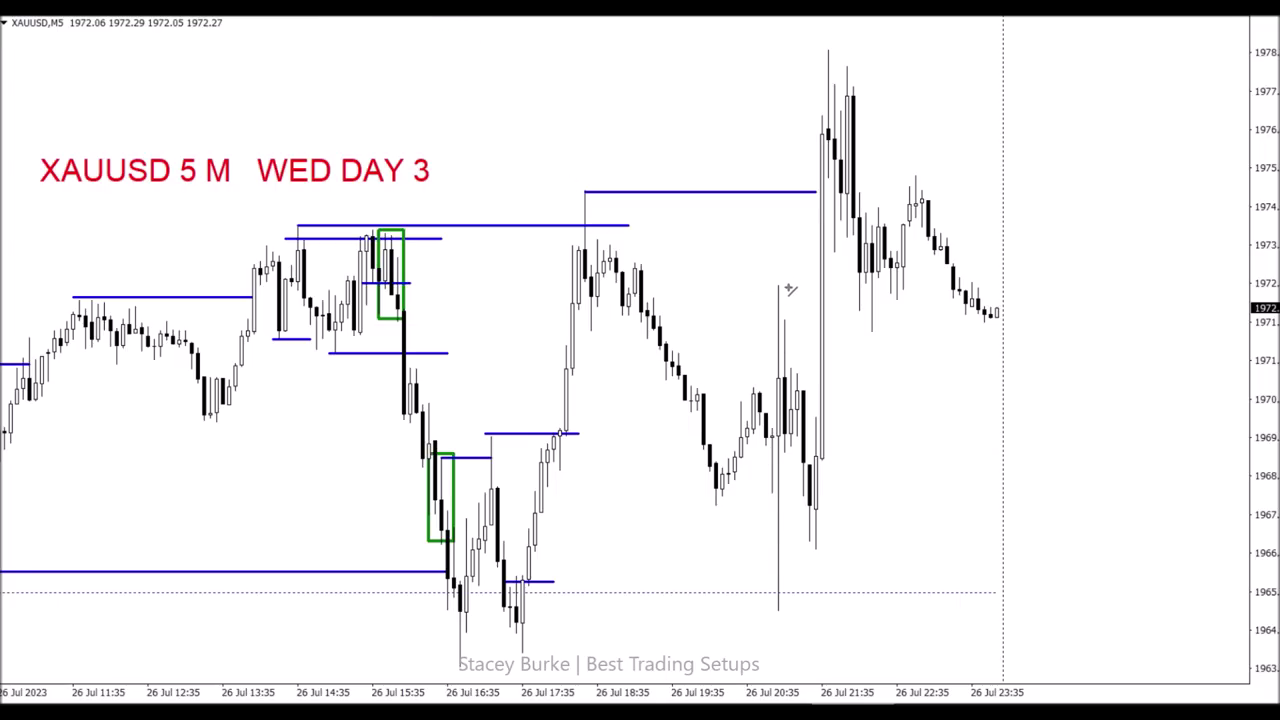
pyautogui.moveTo(766, 284); pyautogui.dragTo(828, 284)
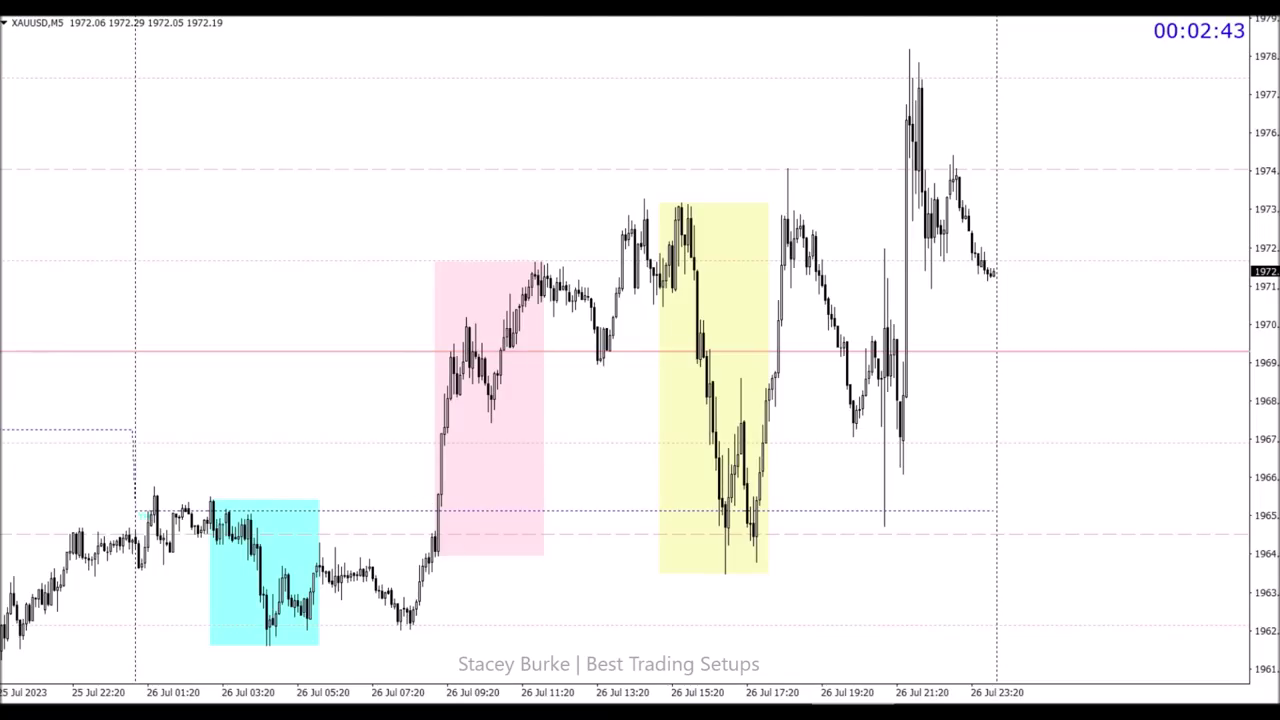
# Draw a tall green rectangle over the pink session box and a horizontal trendline from the day's start through the base of its rally.
pyautogui.moveTo(25, 115)
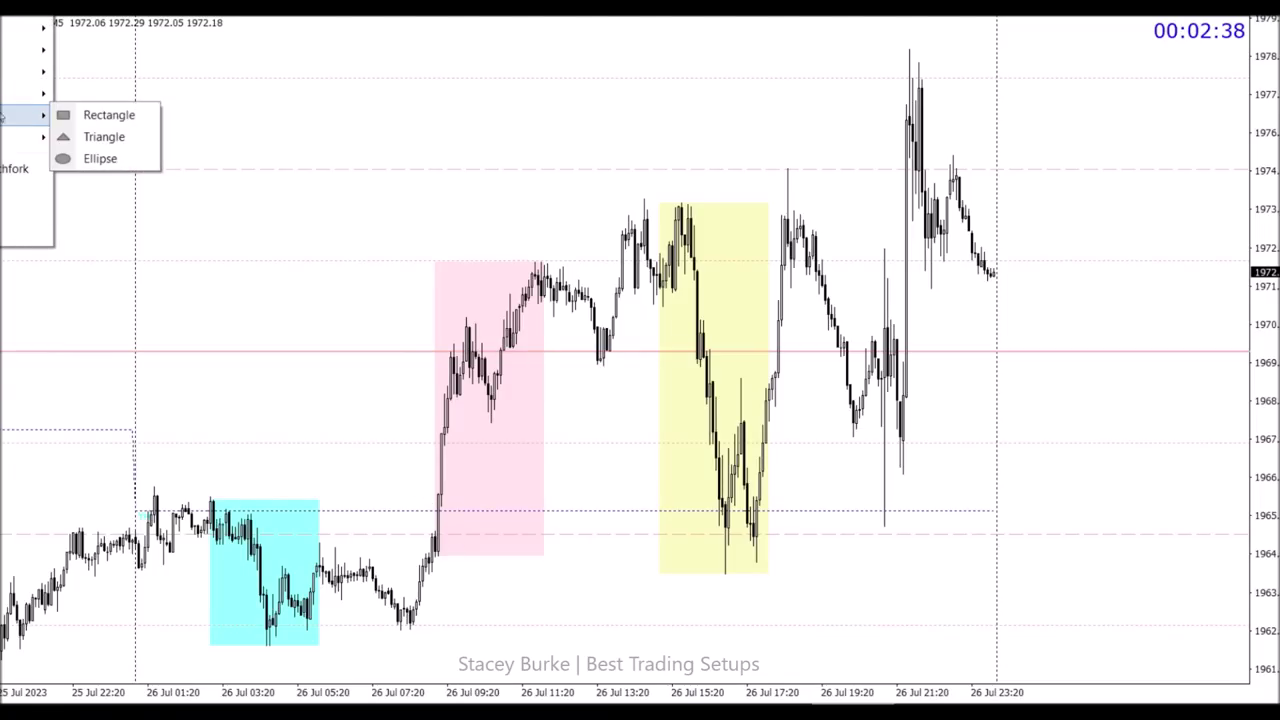
pyautogui.click(105, 115)
pyautogui.moveTo(458, 532); pyautogui.dragTo(485, 264)
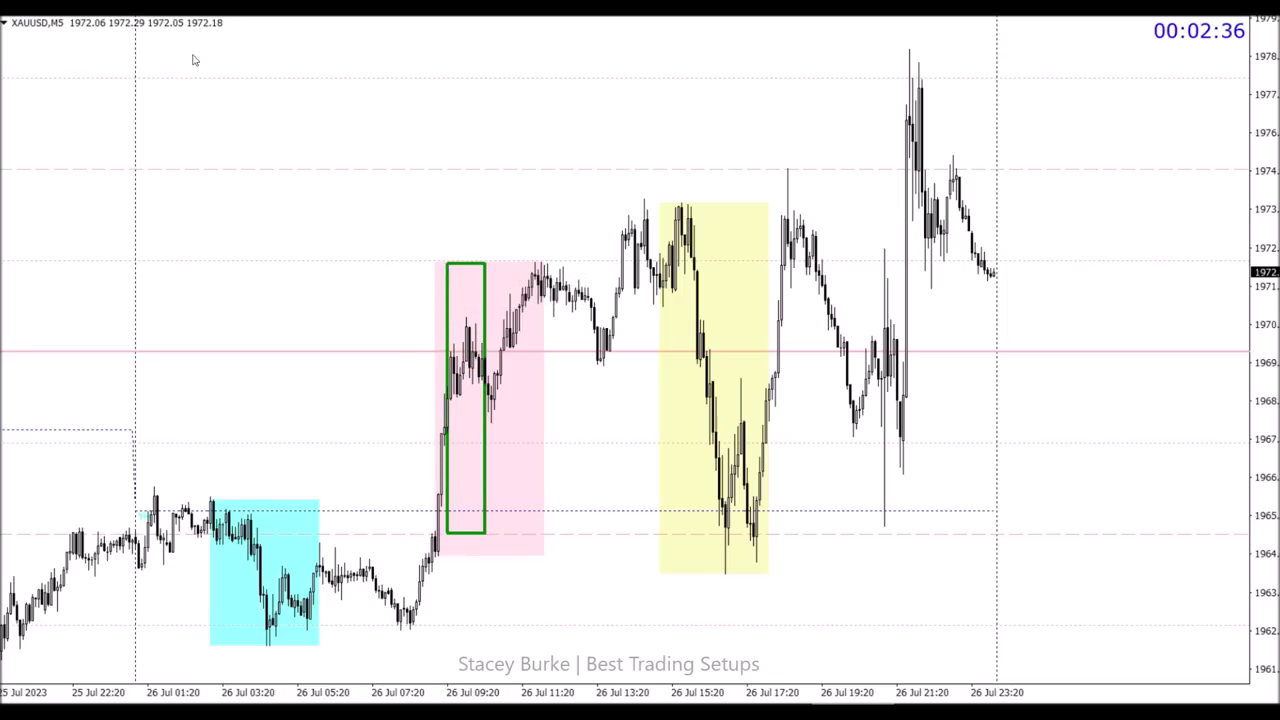
pyautogui.moveTo(134, 540); pyautogui.dragTo(519, 541)
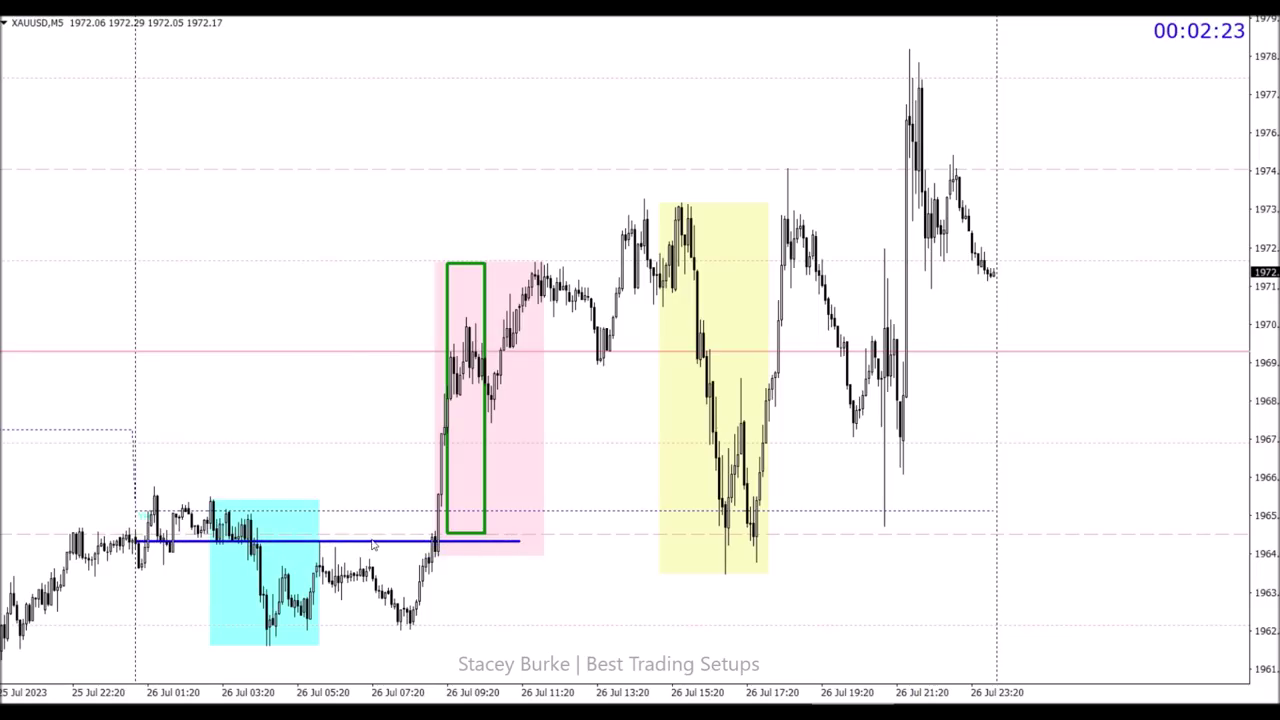
# Draw short horizontal trendlines at the pink session's high, across the yellow session's opening highs, and at the peak just before that session.
pyautogui.moveTo(416, 613)
pyautogui.moveTo(535, 257); pyautogui.dragTo(610, 257)
pyautogui.moveTo(622, 209); pyautogui.dragTo(707, 208)
pyautogui.click(668, 292)
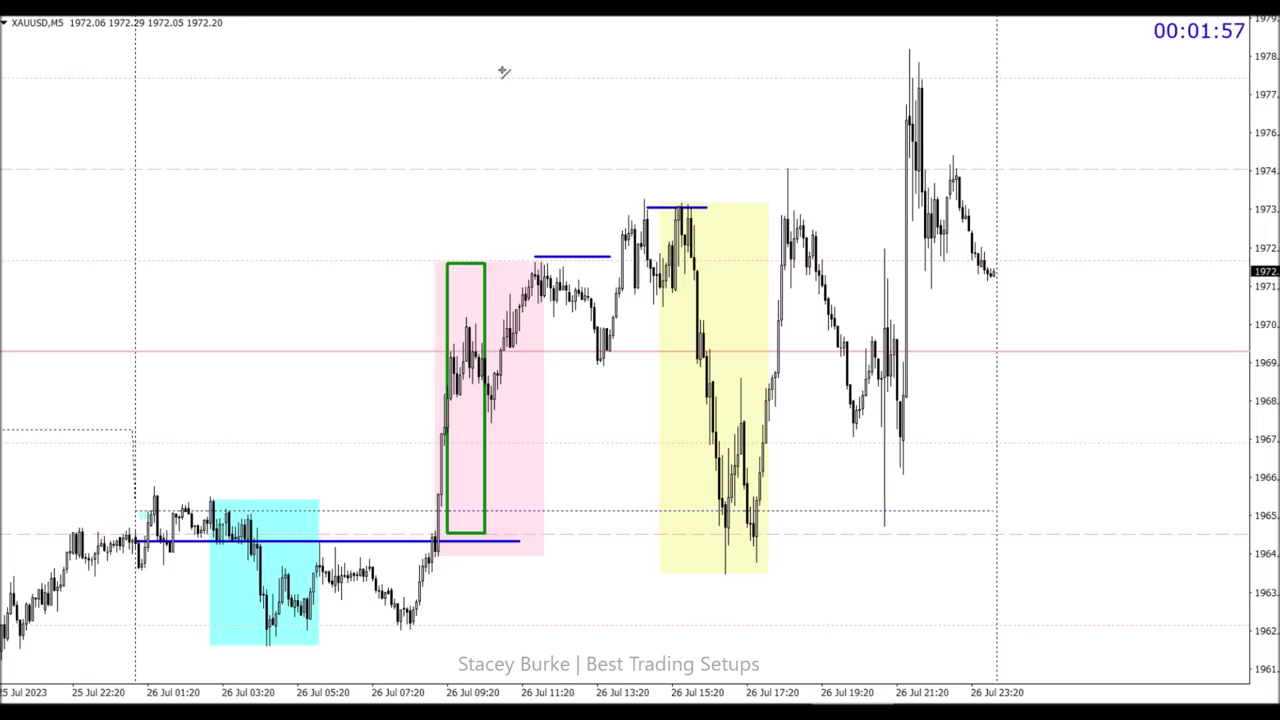
pyautogui.moveTo(628, 197); pyautogui.dragTo(722, 197)
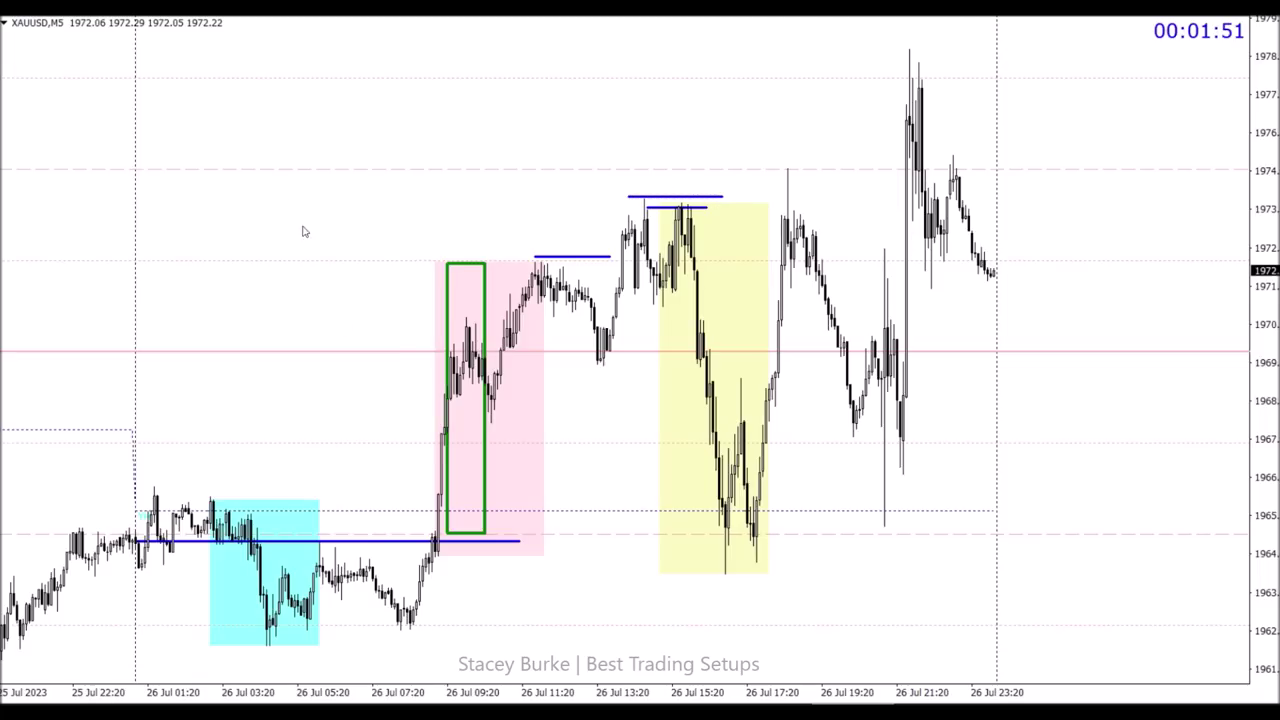
# Draw horizontal trendlines under the yellow session's early low and at the pink session high level, plus a vertical trendline down the decline.
pyautogui.moveTo(625, 299)
pyautogui.mouseDown()
pyautogui.moveTo(657, 298)
pyautogui.moveTo(651, 323)
pyautogui.moveTo(673, 309)
pyautogui.moveTo(730, 311)
pyautogui.moveTo(710, 312)
pyautogui.mouseUp()
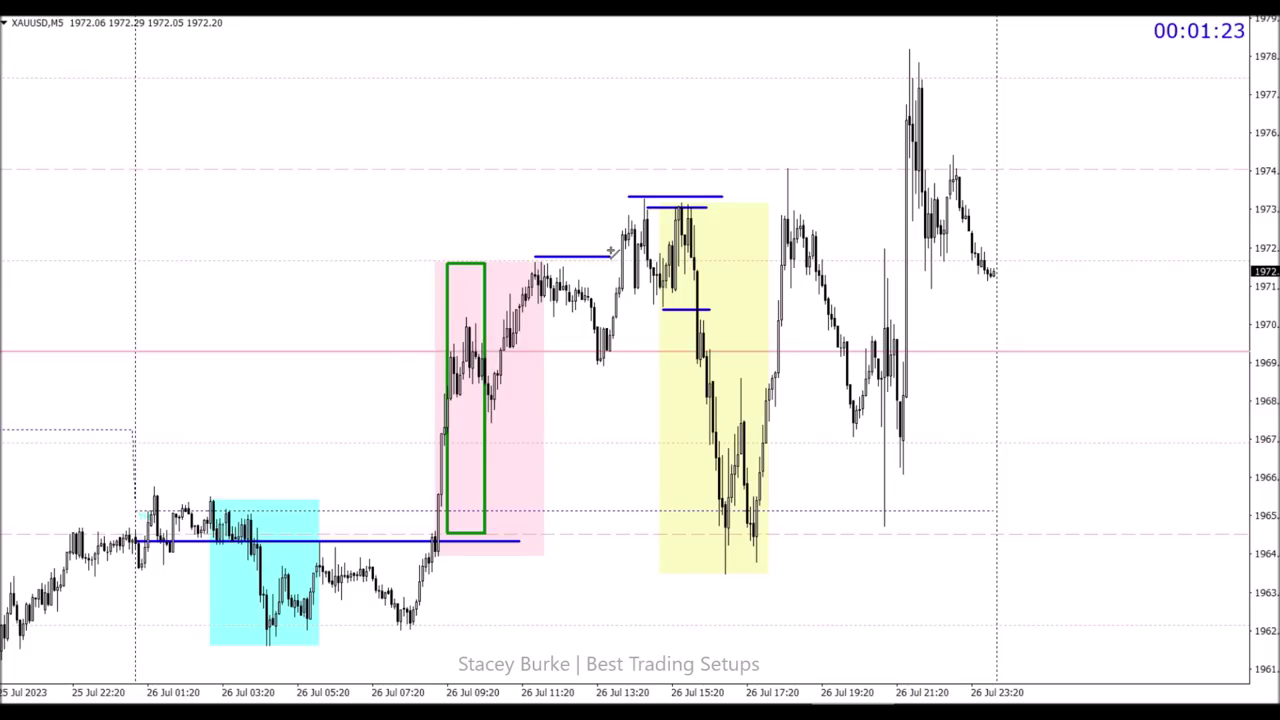
pyautogui.moveTo(612, 256); pyautogui.dragTo(735, 256)
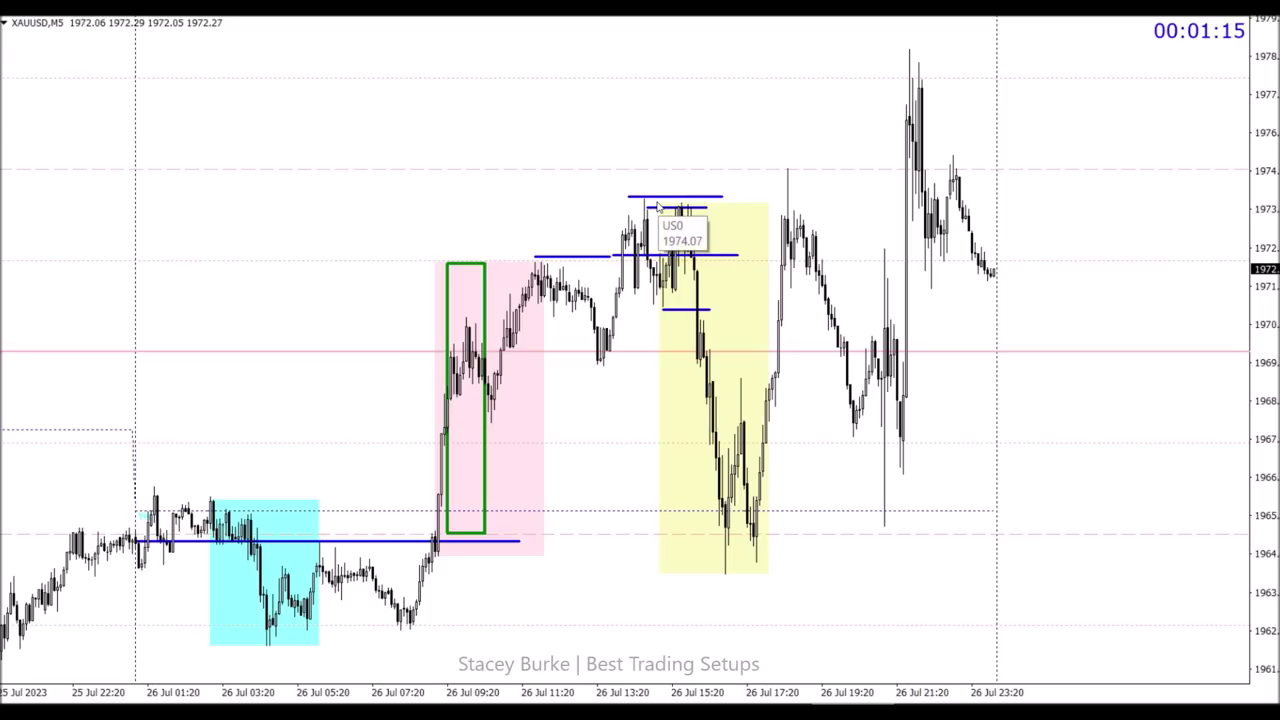
pyautogui.moveTo(700, 258); pyautogui.dragTo(700, 532)
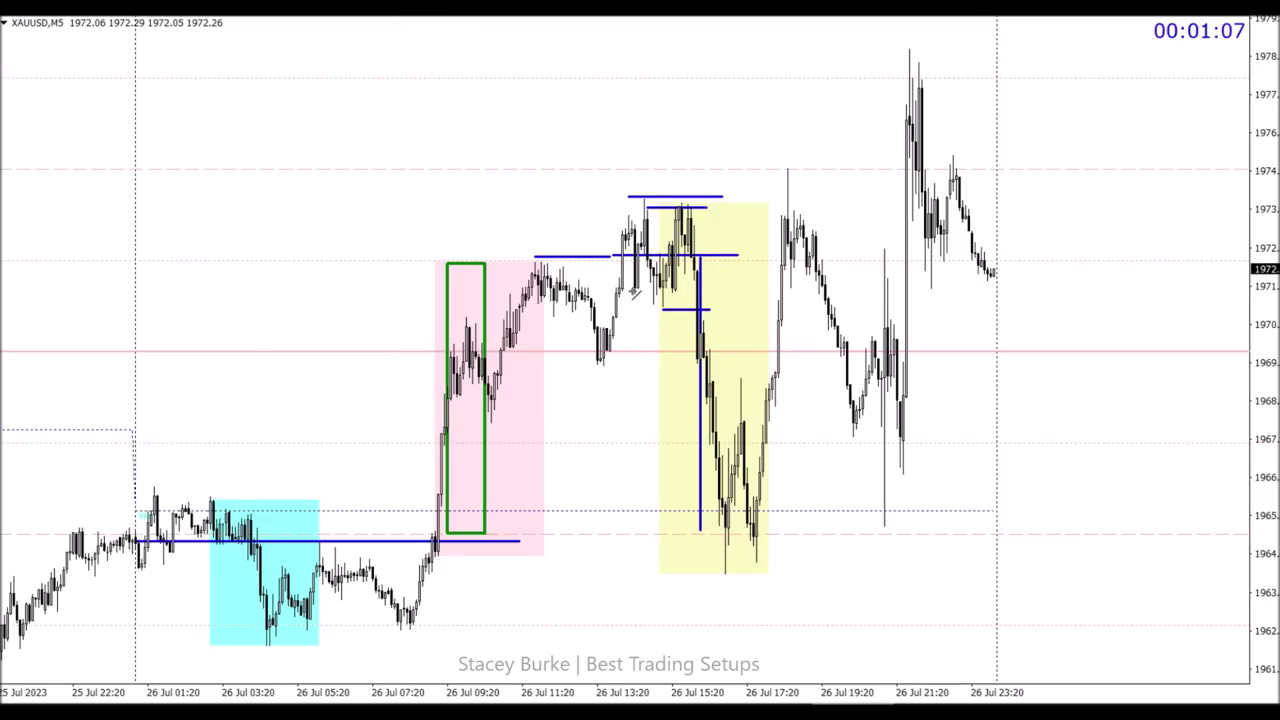
pyautogui.moveTo(612, 311); pyautogui.dragTo(674, 313)
pyautogui.doubleClick(660, 313)
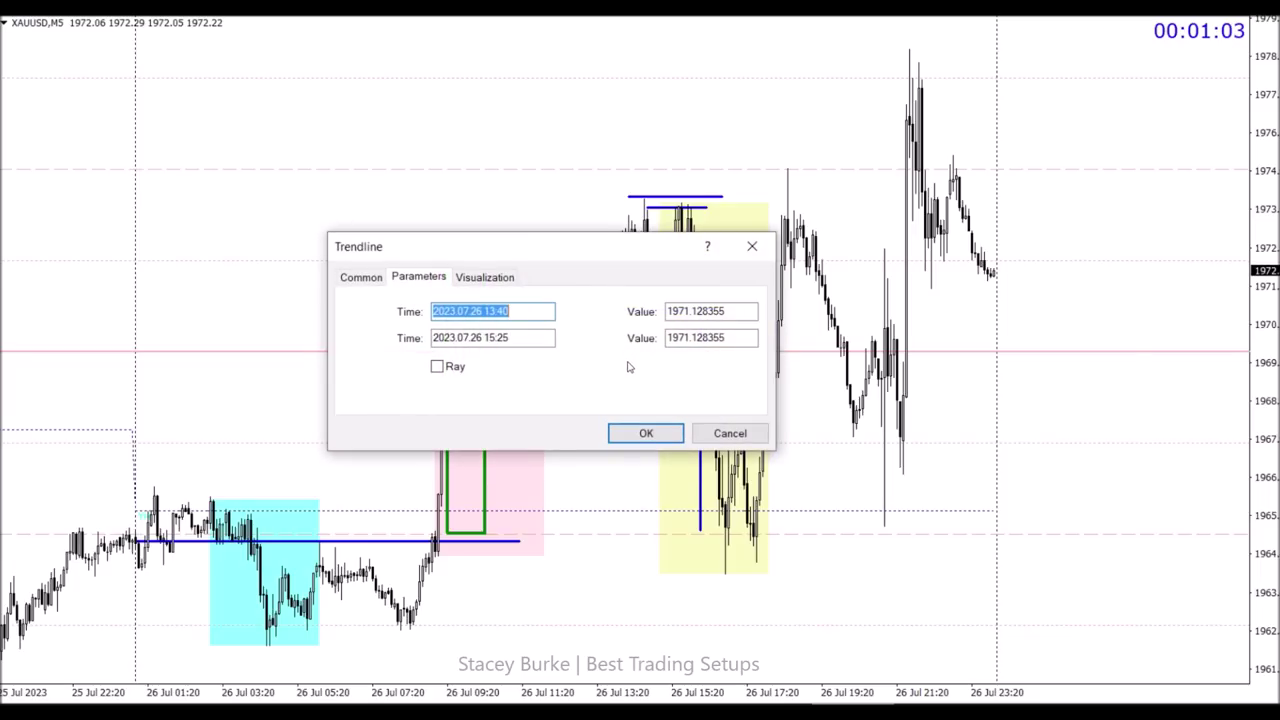
pyautogui.click(646, 433)
pyautogui.moveTo(645, 313); pyautogui.dragTo(684, 369)
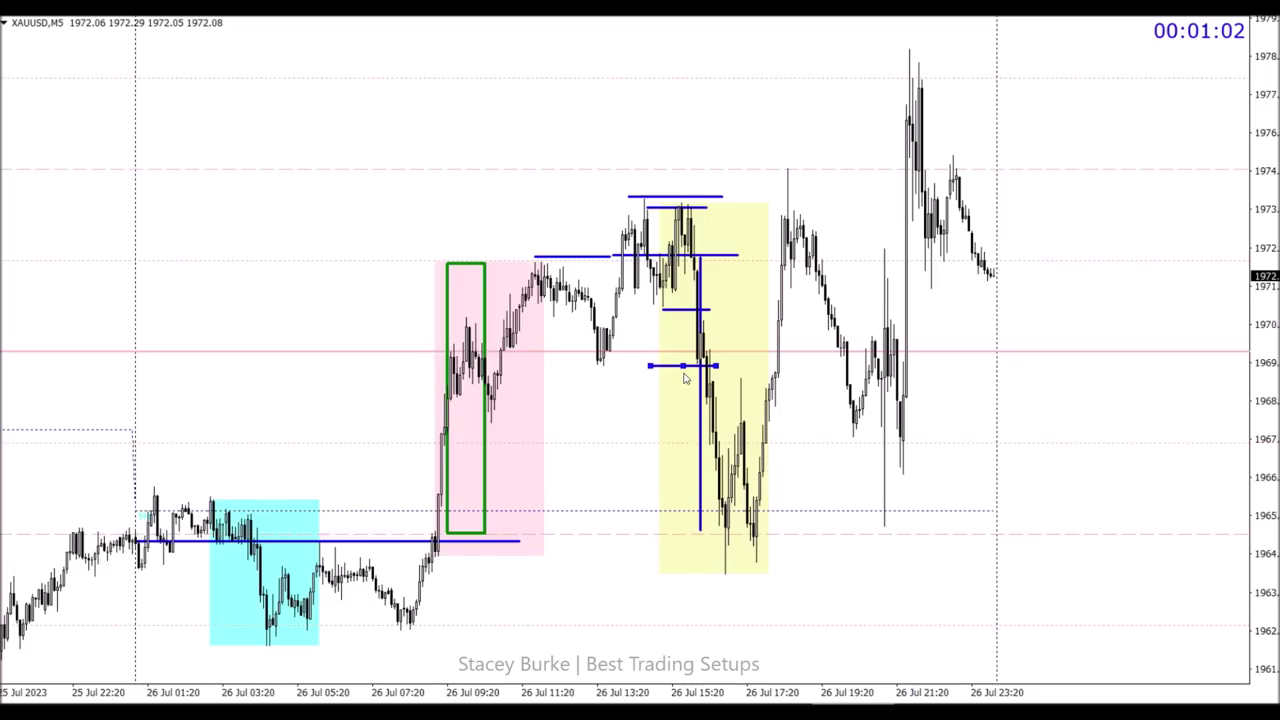
pyautogui.press('Delete')
# Stretch the green rectangle from the pink session into the yellow session, aligning its upper corner with the trendline under the early low.
pyautogui.doubleClick(485, 264)
pyautogui.moveTo(485, 264); pyautogui.dragTo(692, 311)
pyautogui.doubleClick(693, 311)
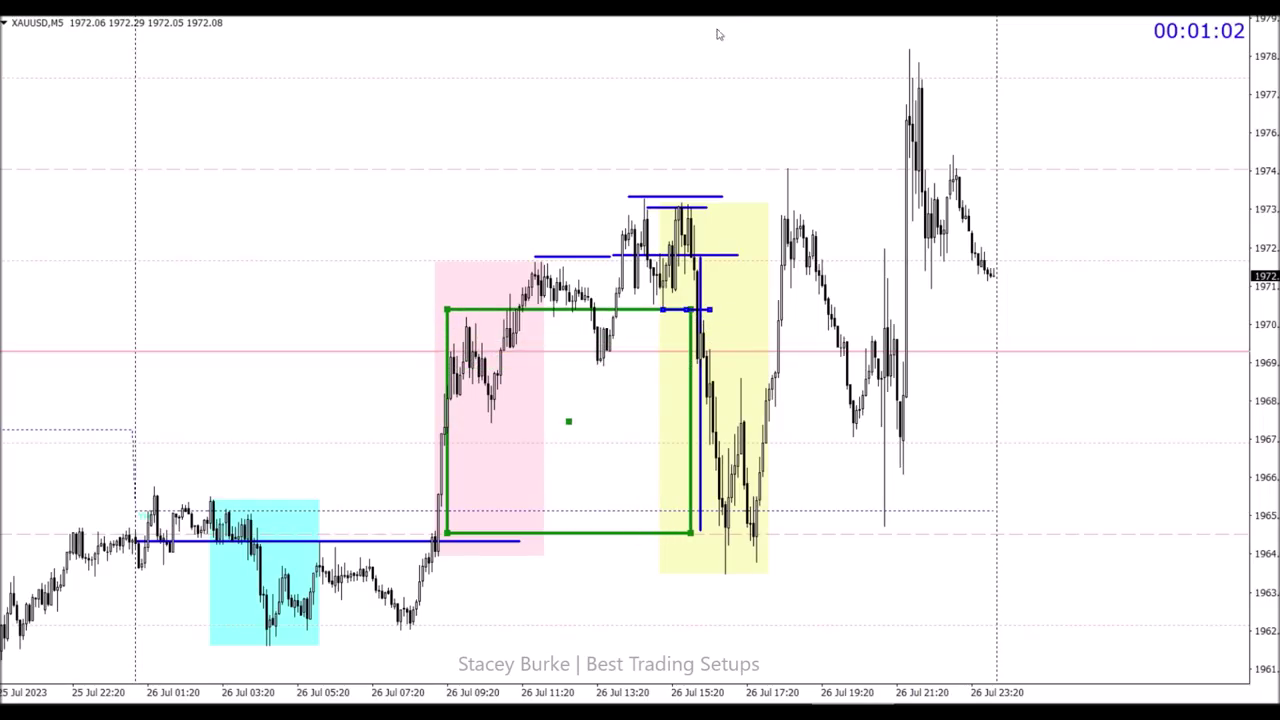
pyautogui.press('+')
pyautogui.scroll(-10, 857, 323)
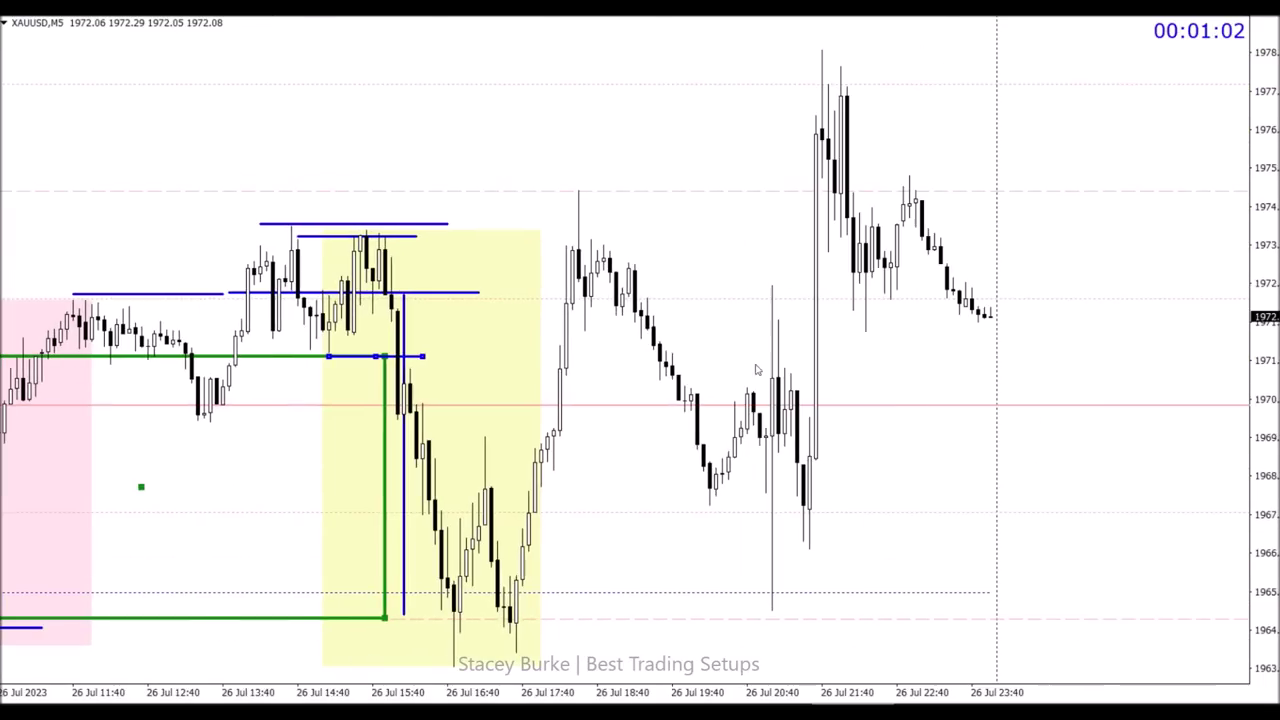